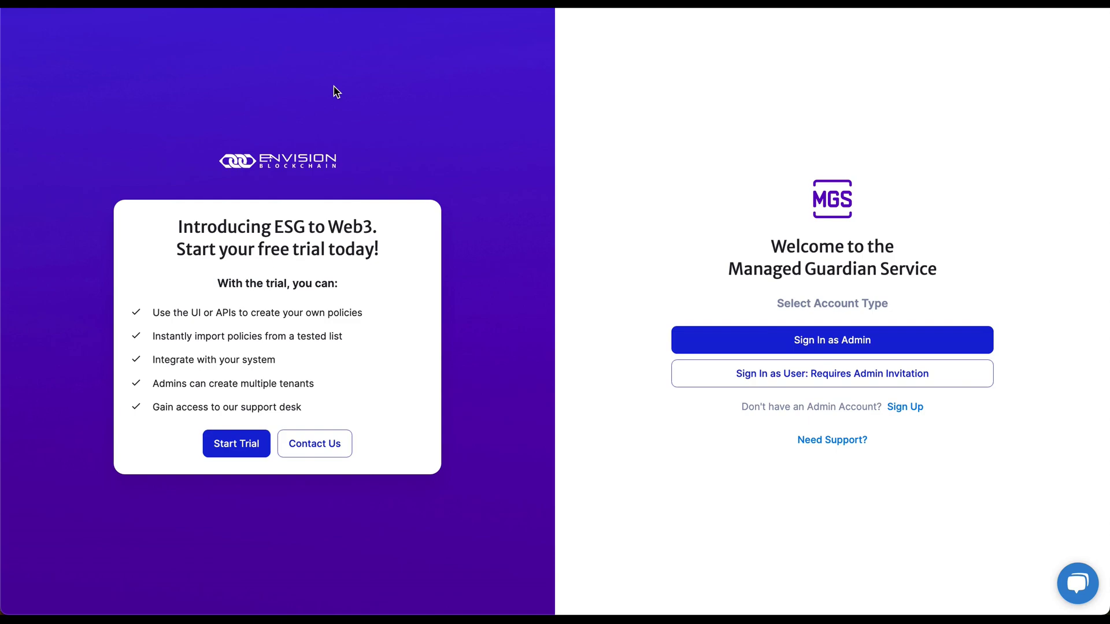
Start the admin sign-up and accept the Terms and Conditions to reach the Sign Up Request form.
click(906, 408)
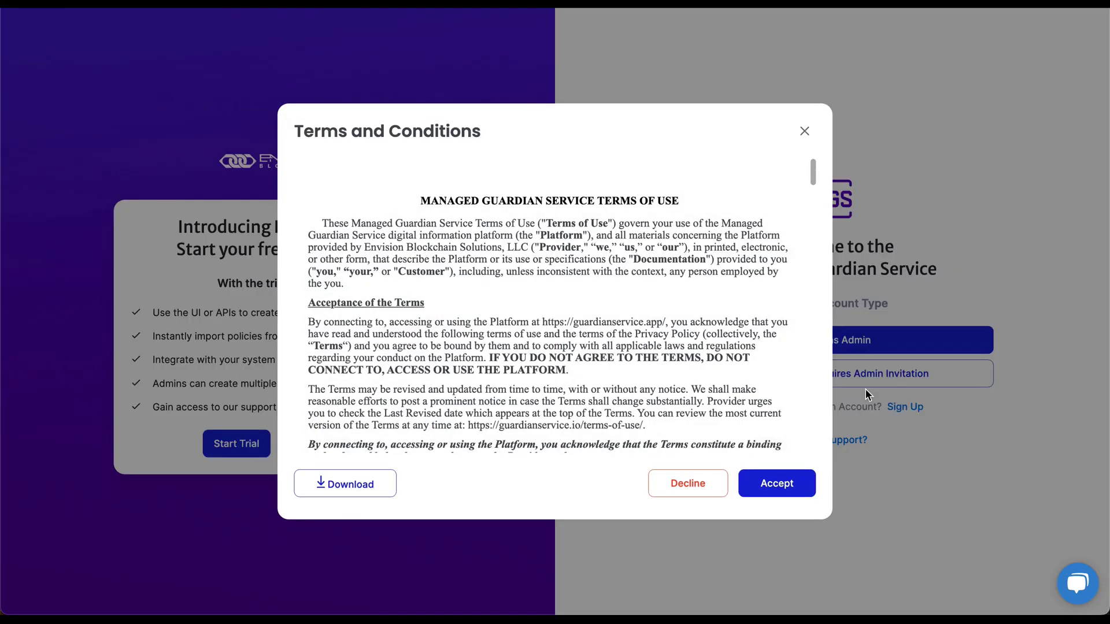
scroll(809, 239, down, 1)
scroll(802, 433, down, 15)
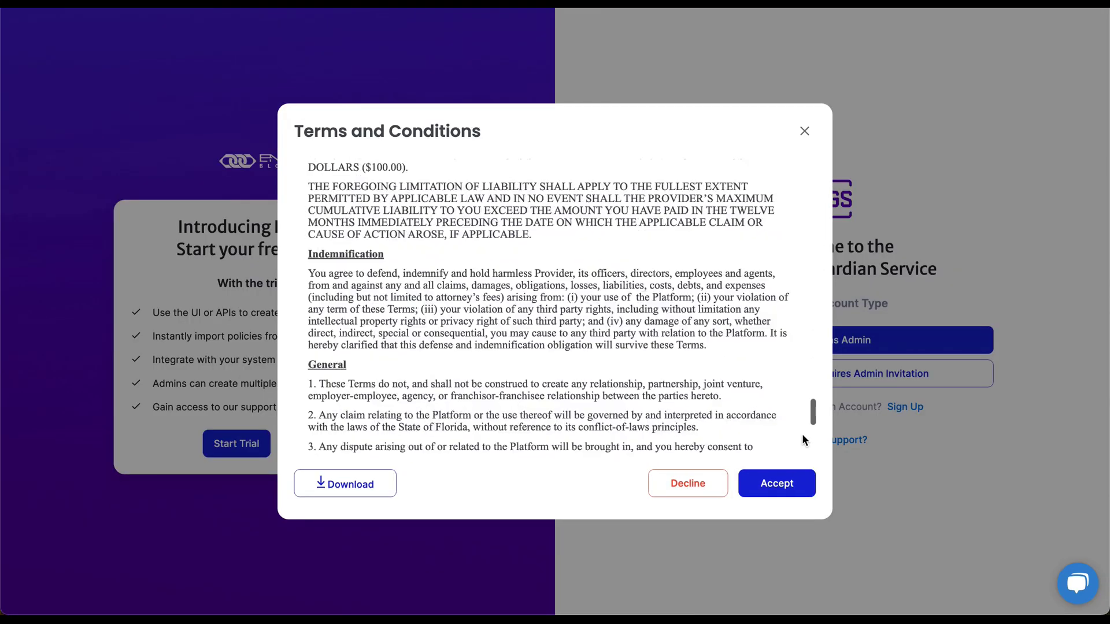
click(776, 484)
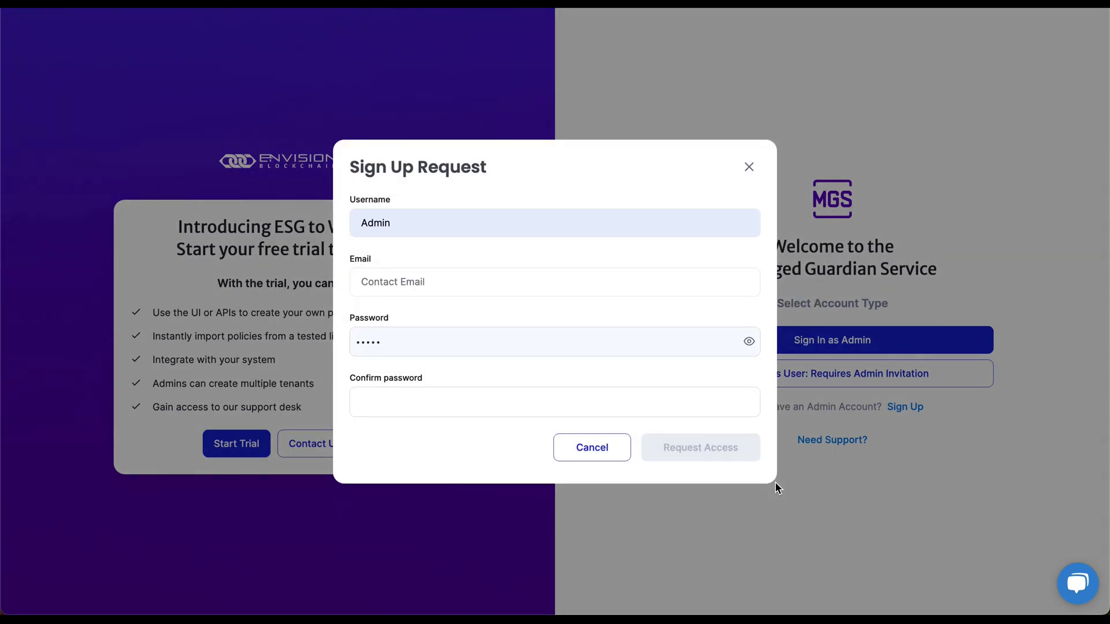
Enter the username 'Envision Tenant Admin' and the contact e-mail address.
double_click(481, 223)
text(Envi)
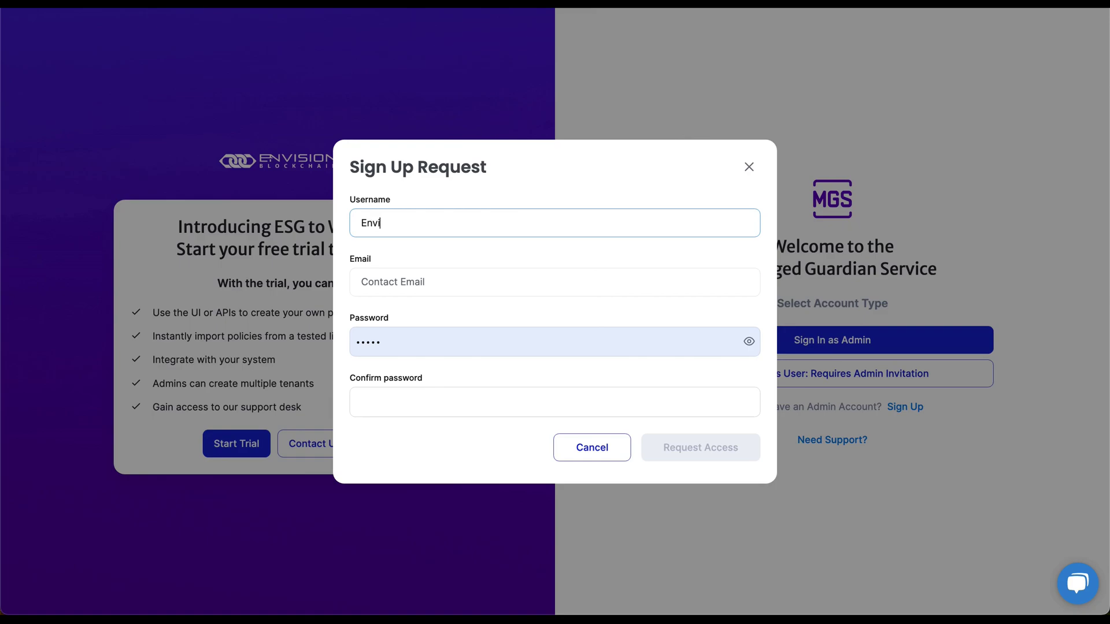
text(sion Tenant Admin)
click(393, 282)
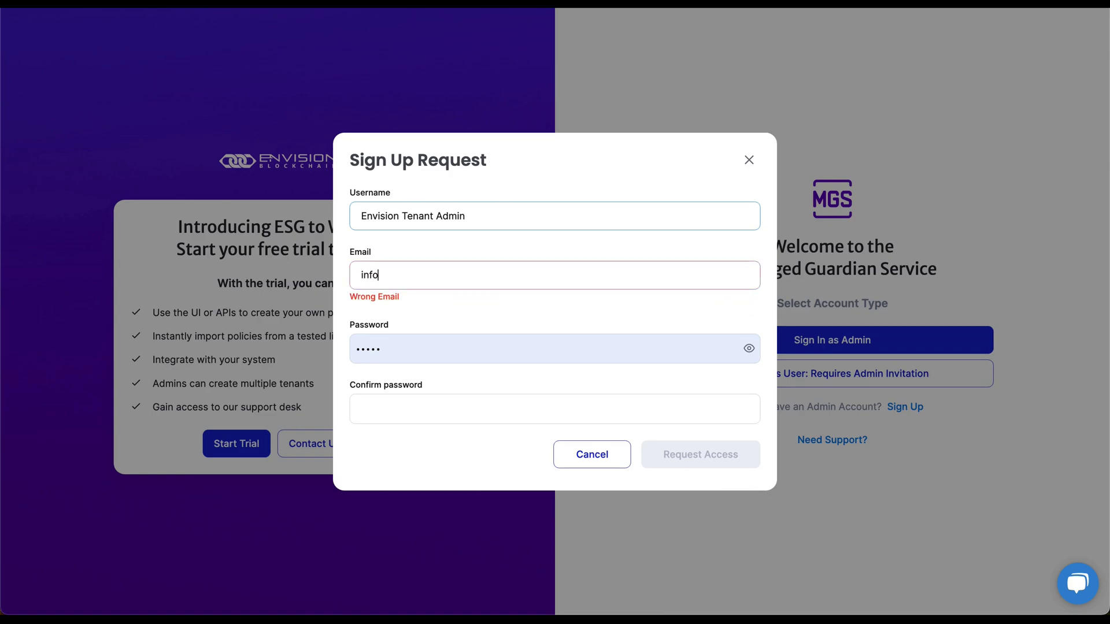
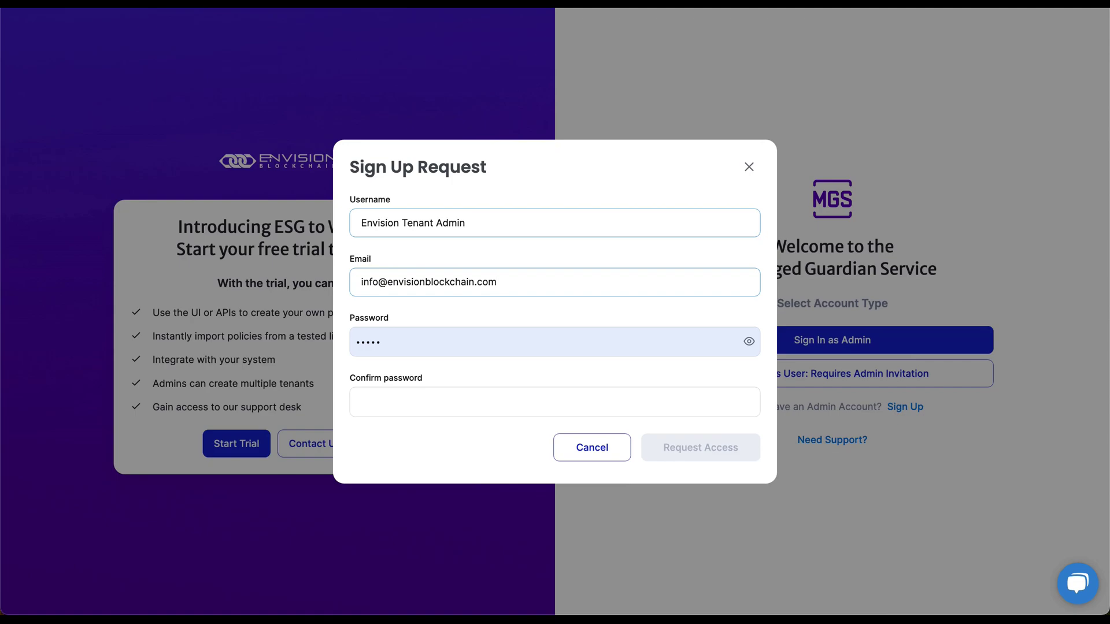
Set and confirm the account password, submit the access request, and dismiss the save-password prompt.
key(Tab)
key(ctrl+a)
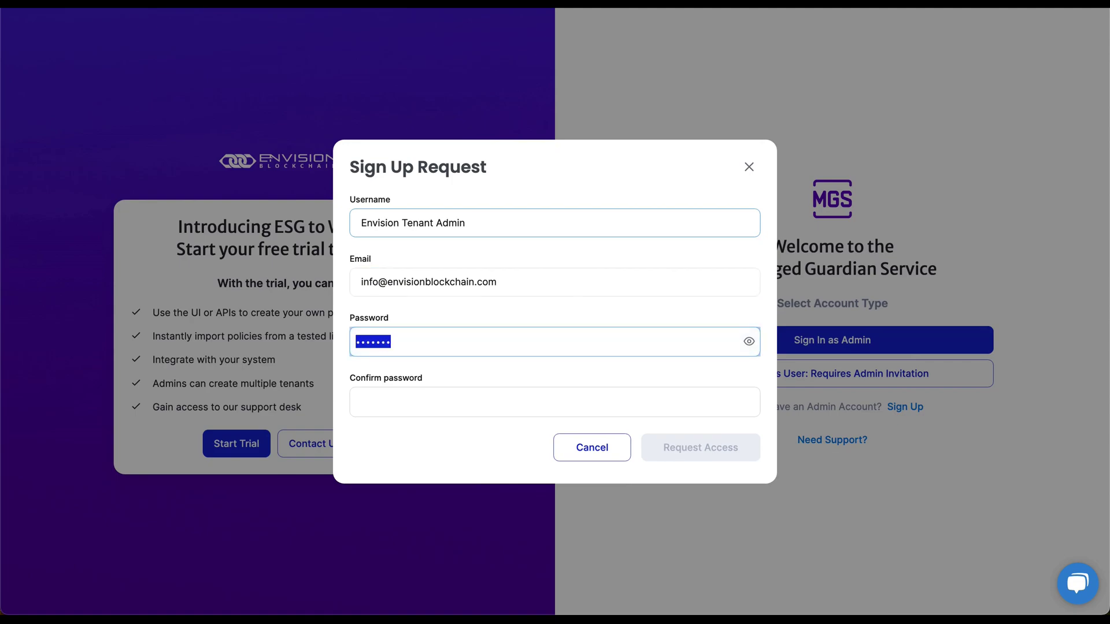
text(test)
key(Tab)
text(te)
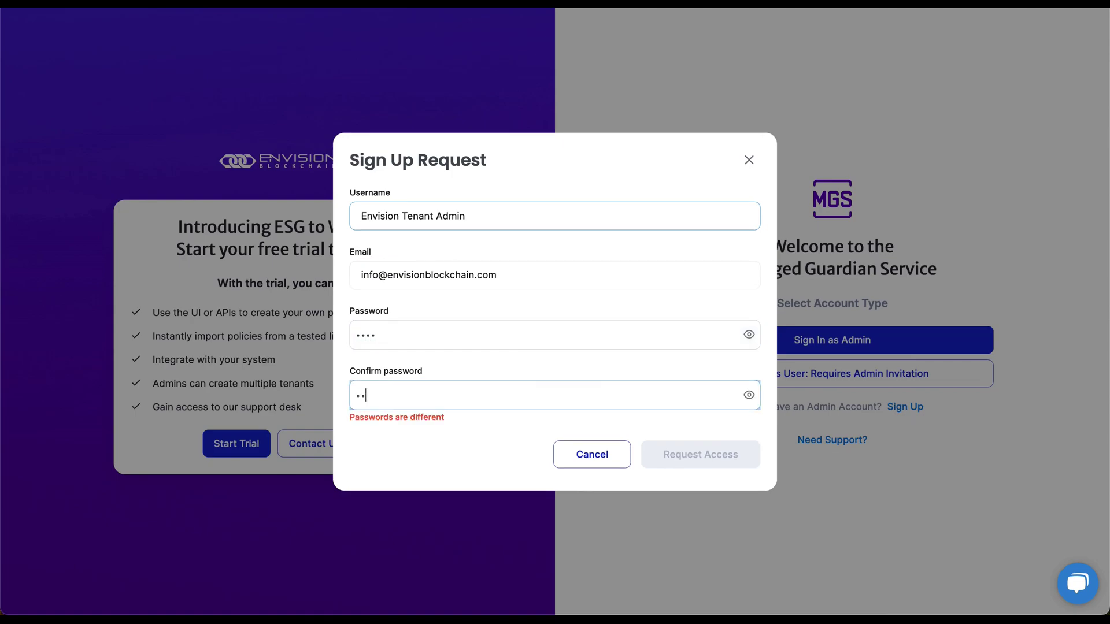
text(st)
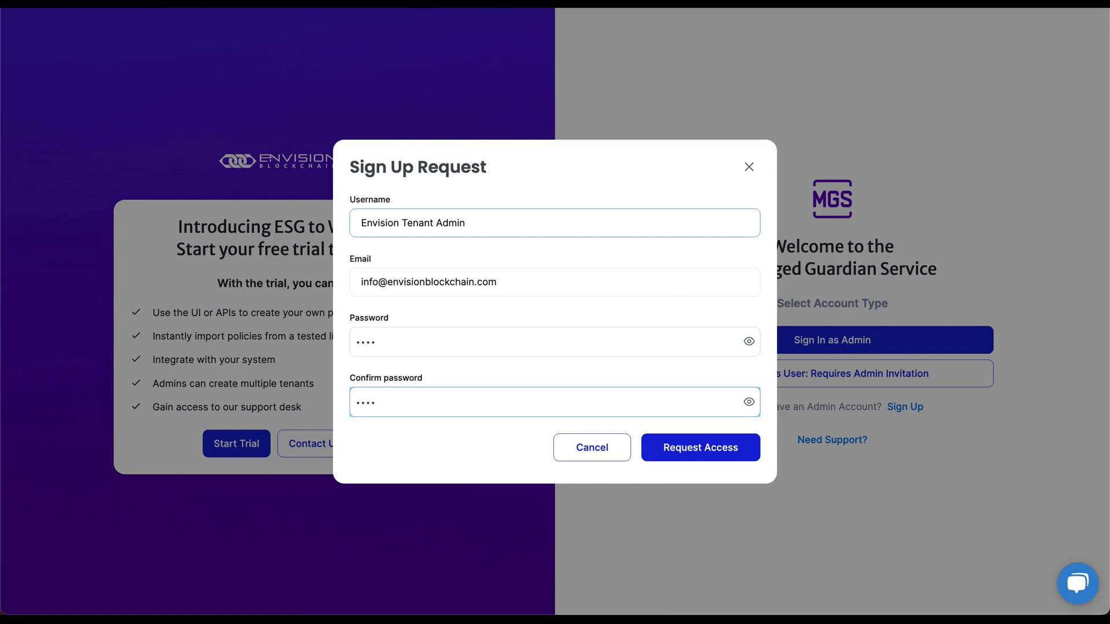
click(702, 453)
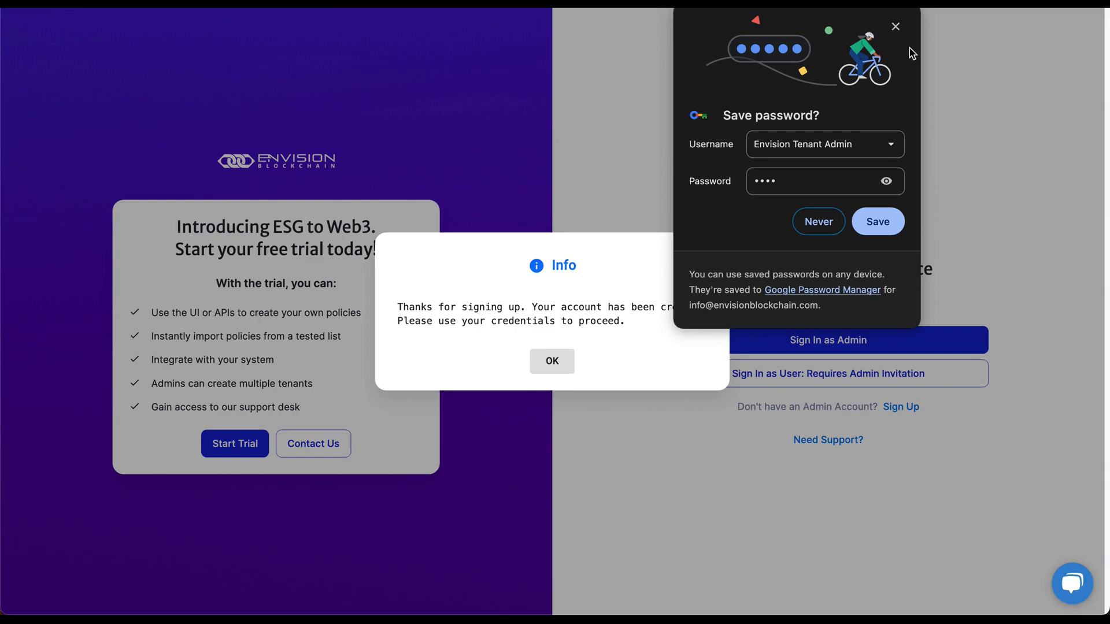
click(897, 27)
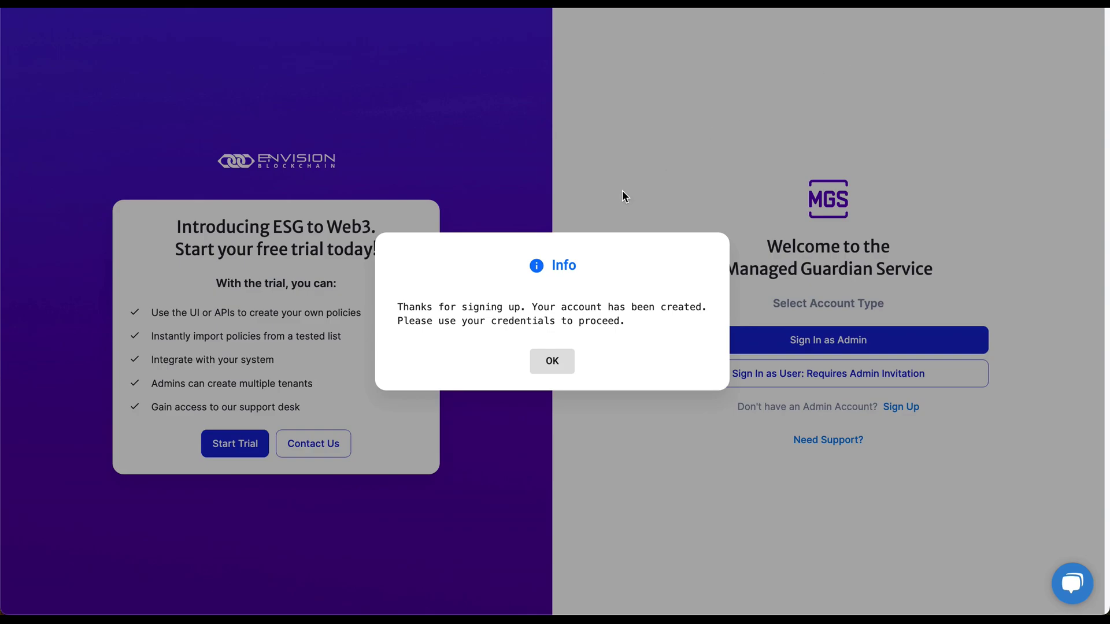
Log in as admin 'Envision Tenant Admin' with the account password.
click(552, 363)
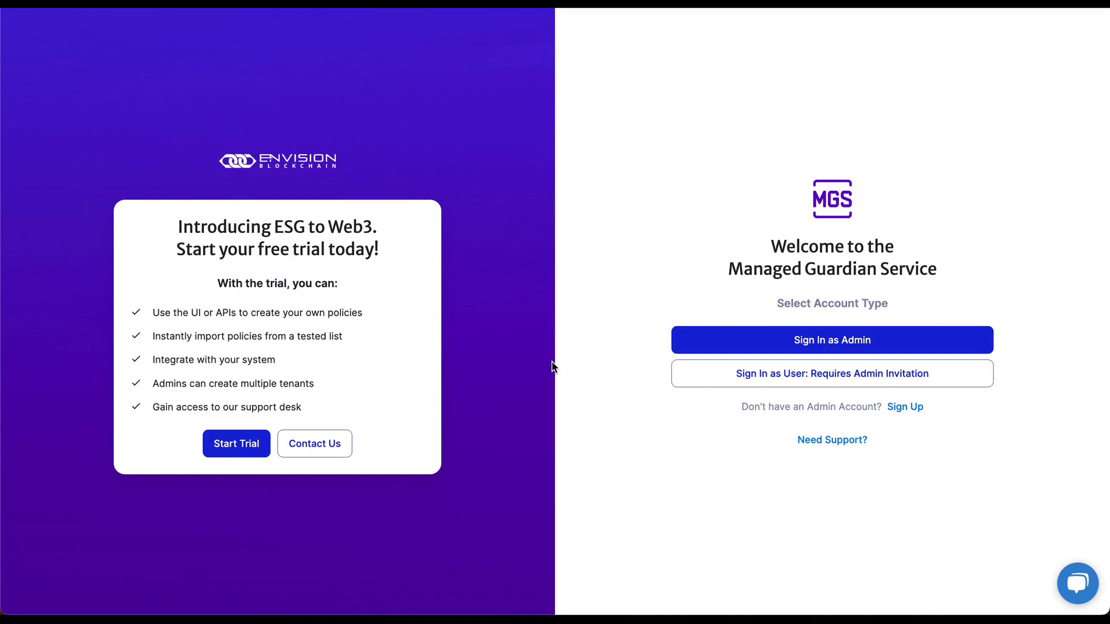
click(833, 342)
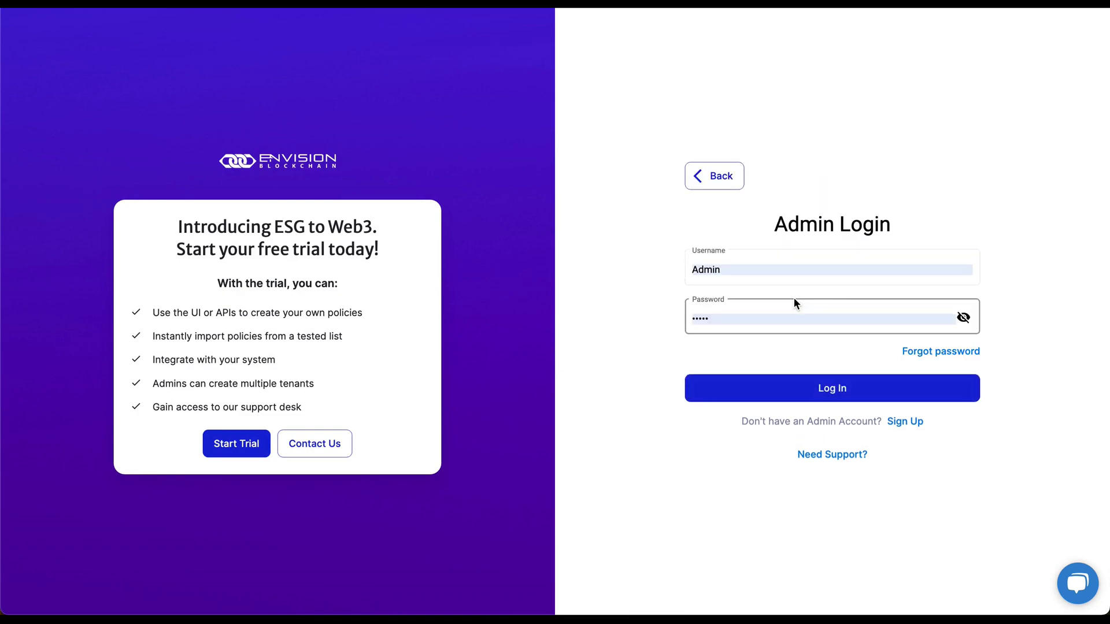
double_click(776, 271)
text(Envision)
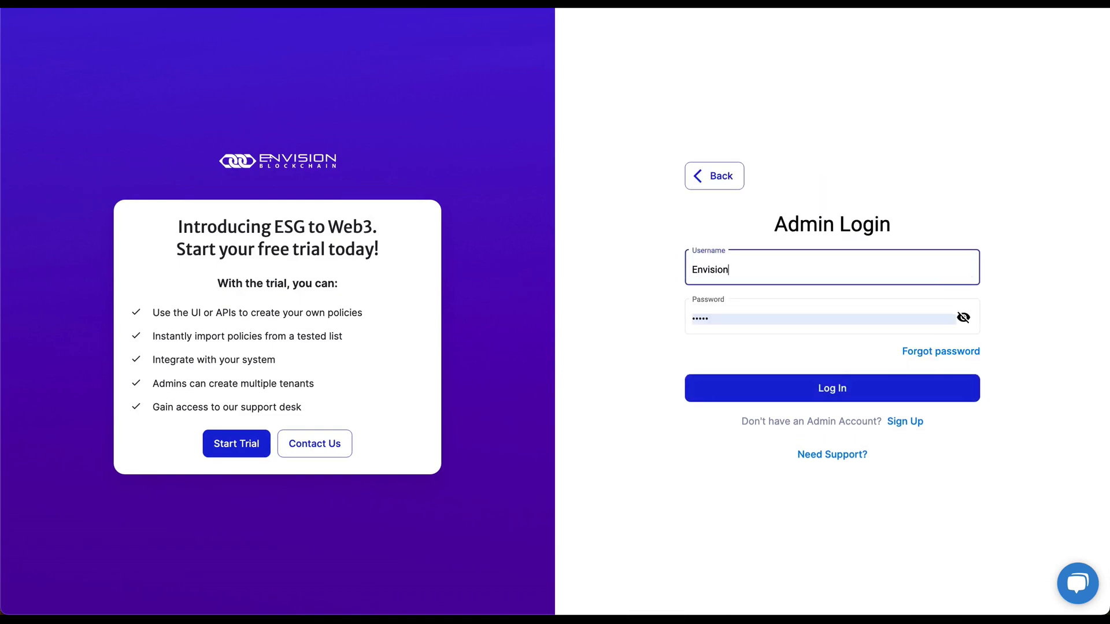
text( Tenant Admin)
key(Tab)
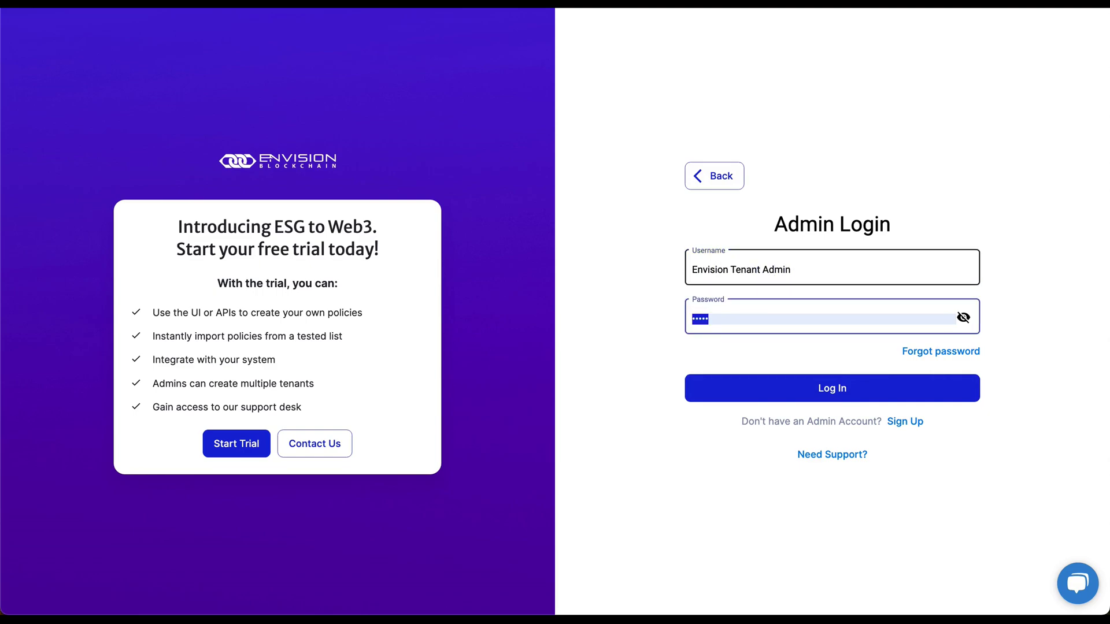
text(••••)
click(856, 387)
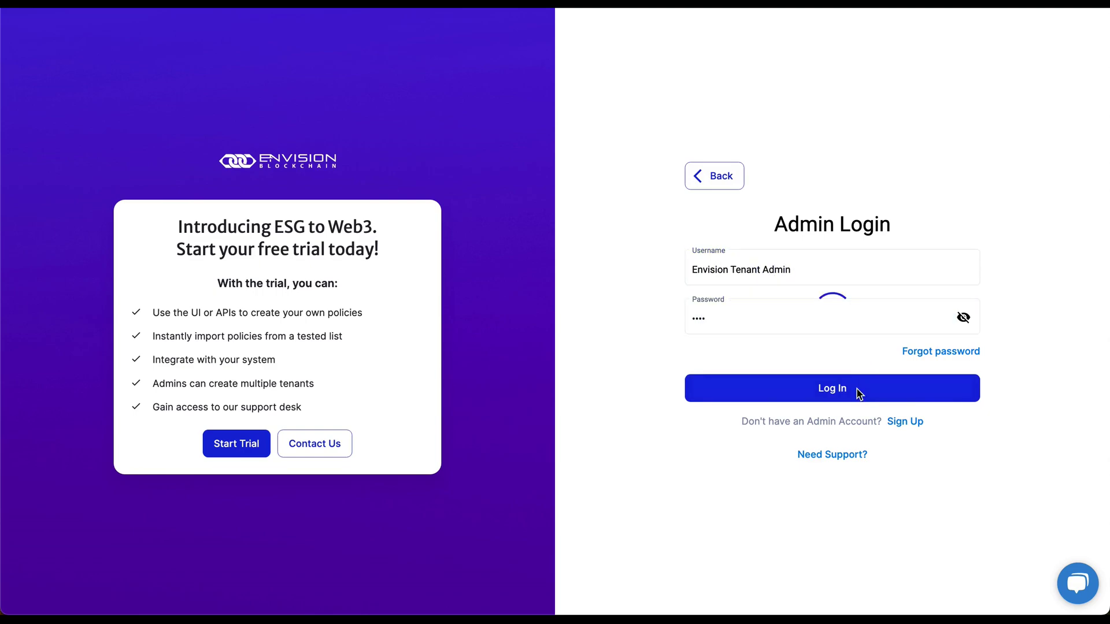
click(895, 28)
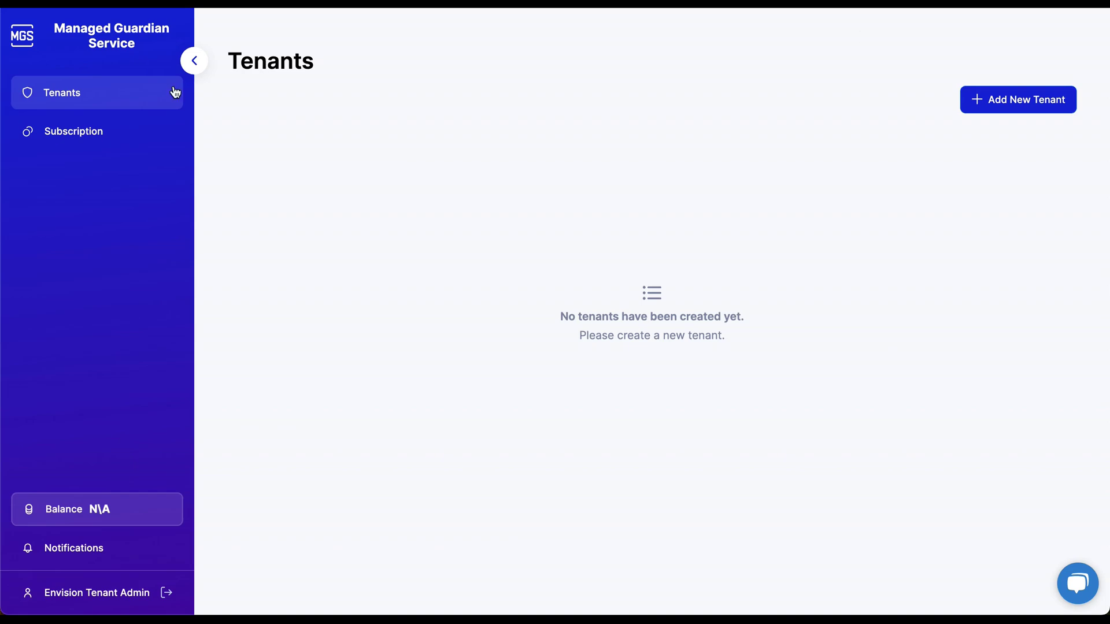
Review the Subscription page, then return to Tenants and begin adding a new tenant.
click(89, 132)
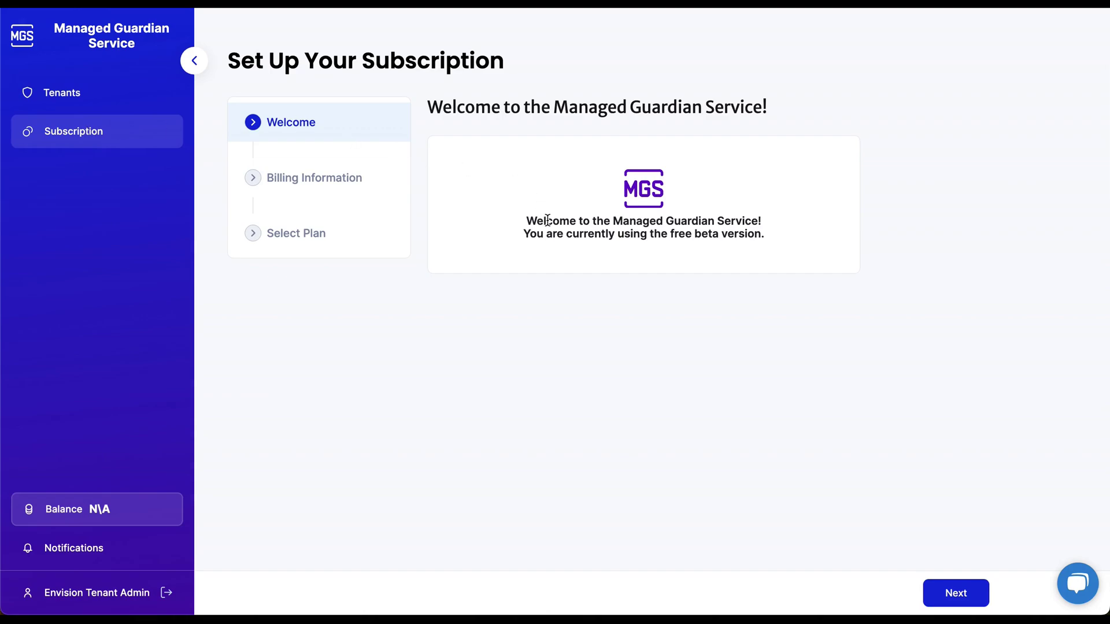
drag(547, 221, 737, 241)
click(738, 240)
click(114, 102)
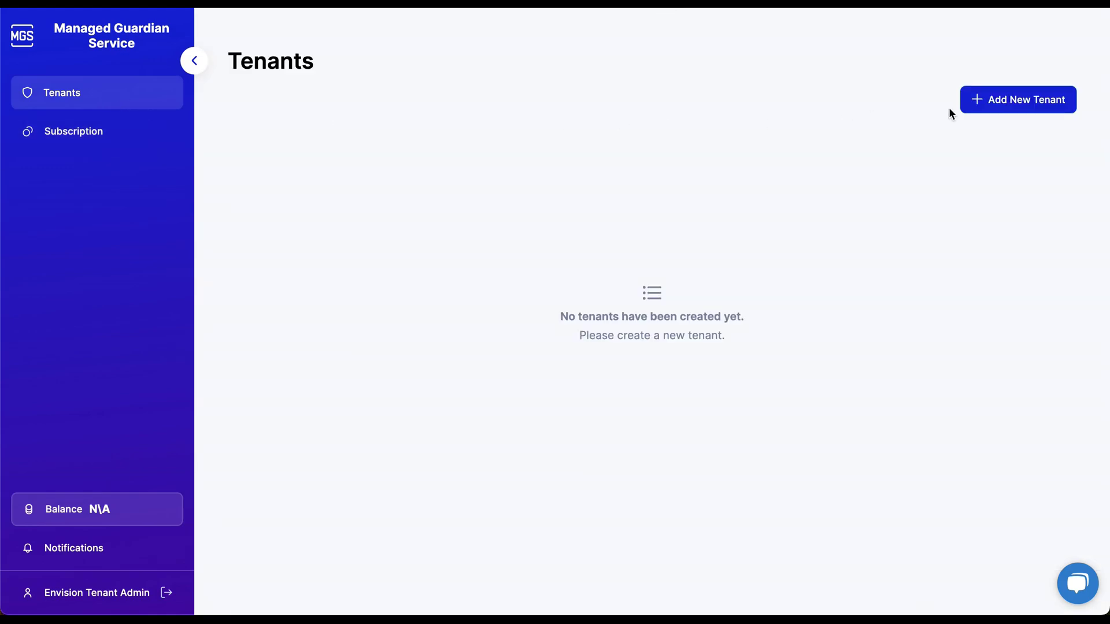
click(999, 101)
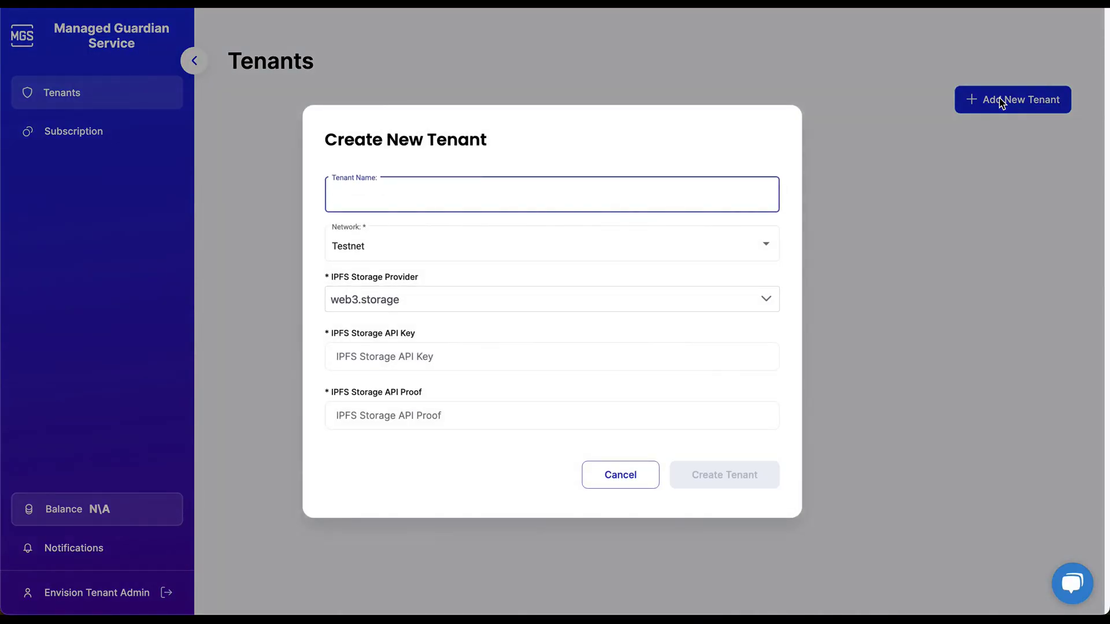
Name the tenant 'Tenant 1', settle on Testnet after trying Mainnet and Previewnet, keep web3.storage.
text(Tenant 1)
click(501, 241)
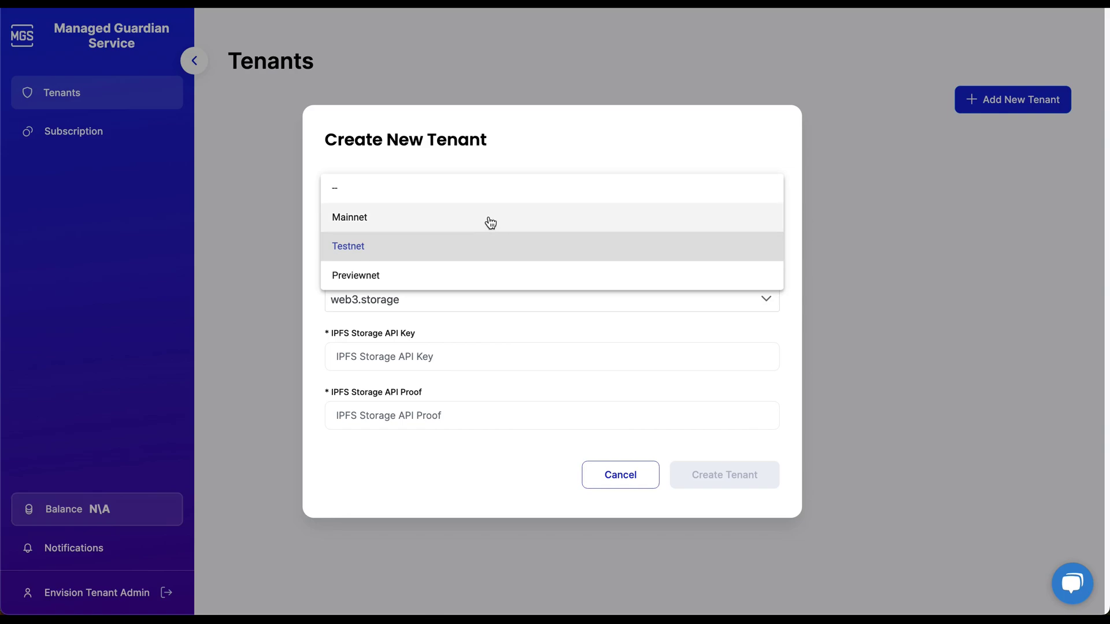
click(487, 223)
click(468, 248)
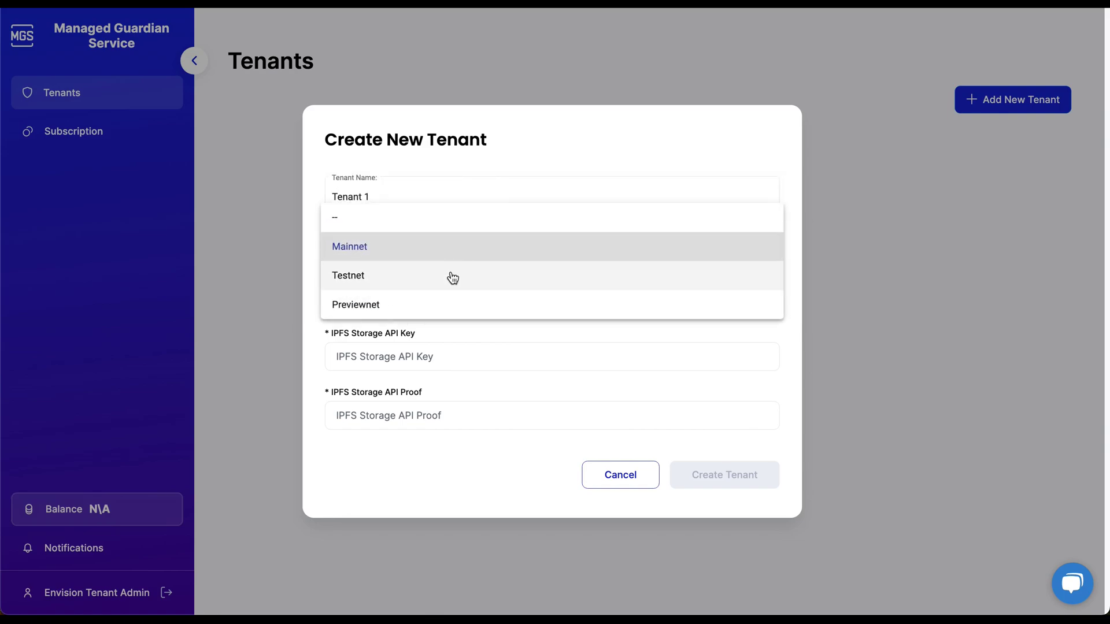
click(451, 276)
click(456, 248)
click(440, 285)
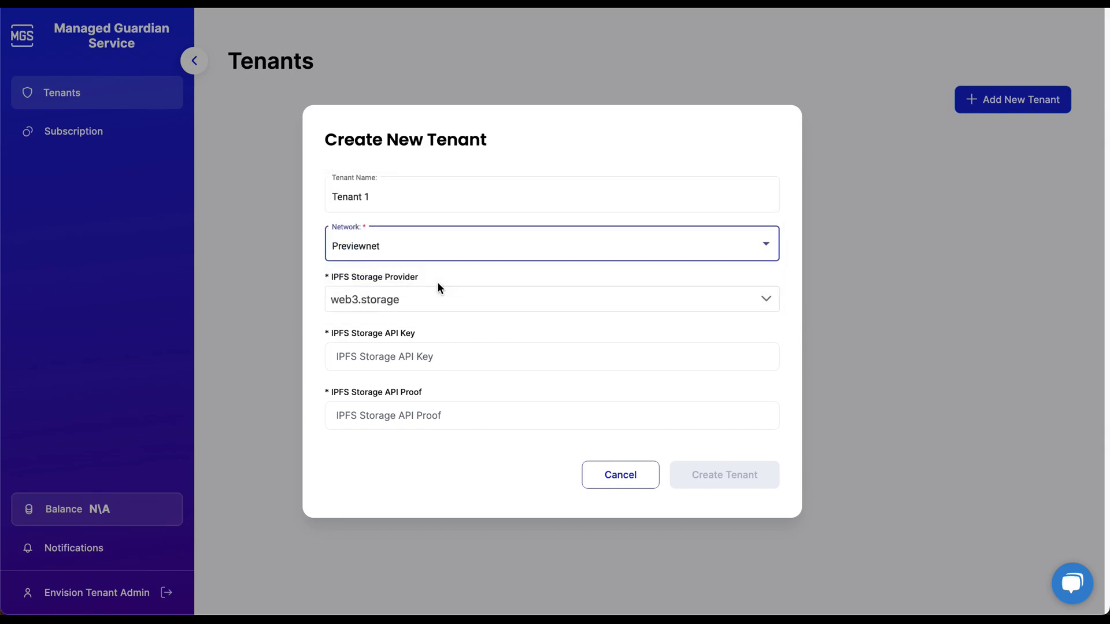
click(419, 253)
click(400, 224)
click(473, 299)
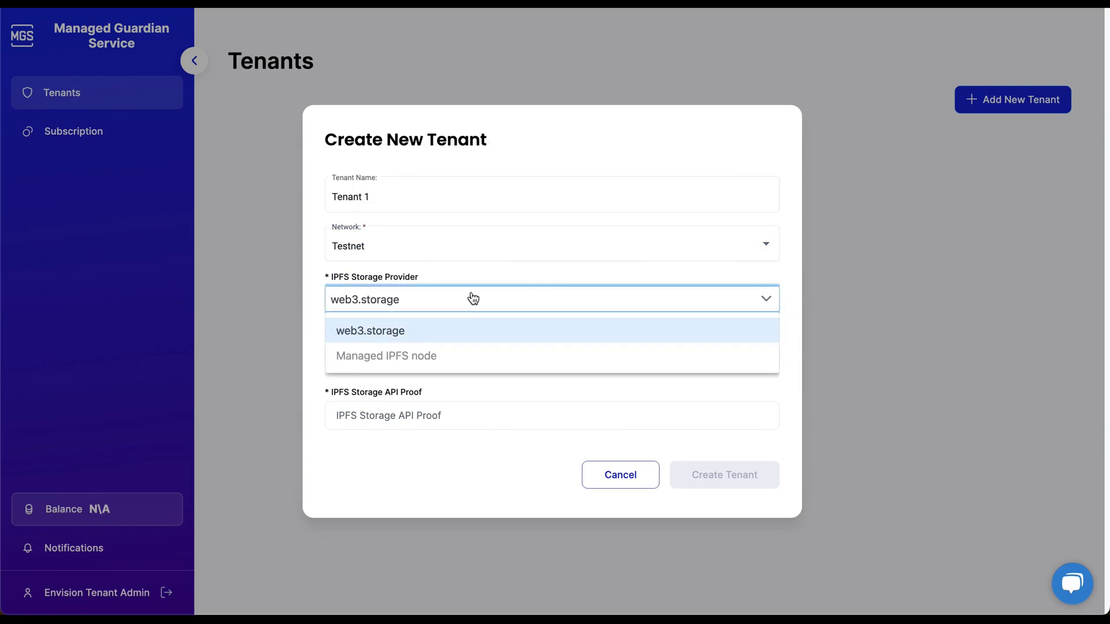
click(472, 299)
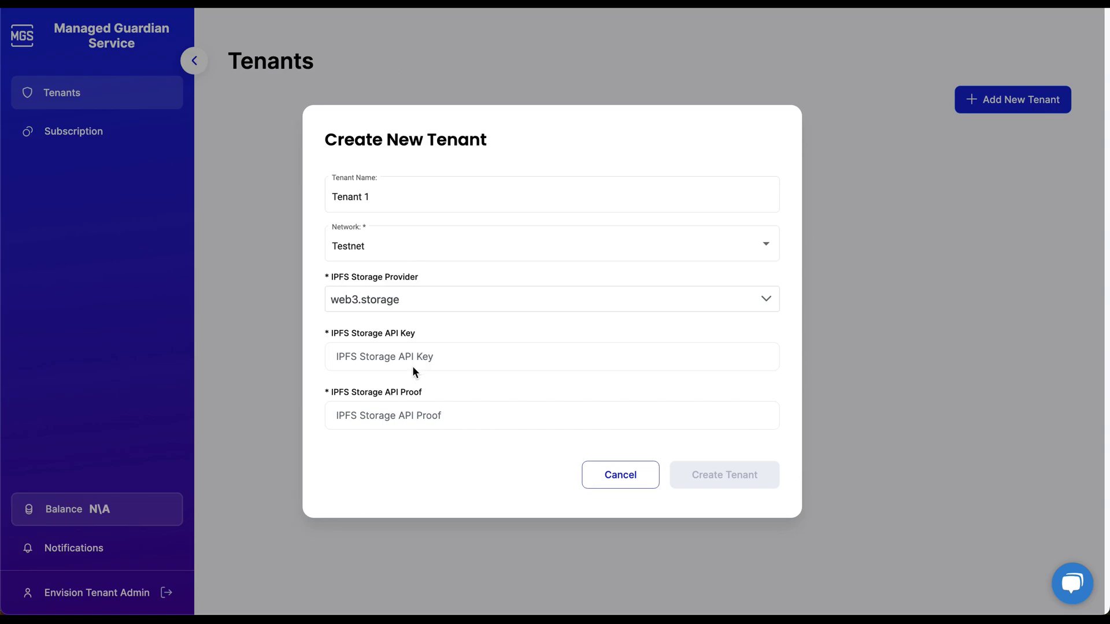
Paste the IPFS storage API key and proof, create Tenant 1, and open its details.
click(372, 354)
key(ctrl+v)
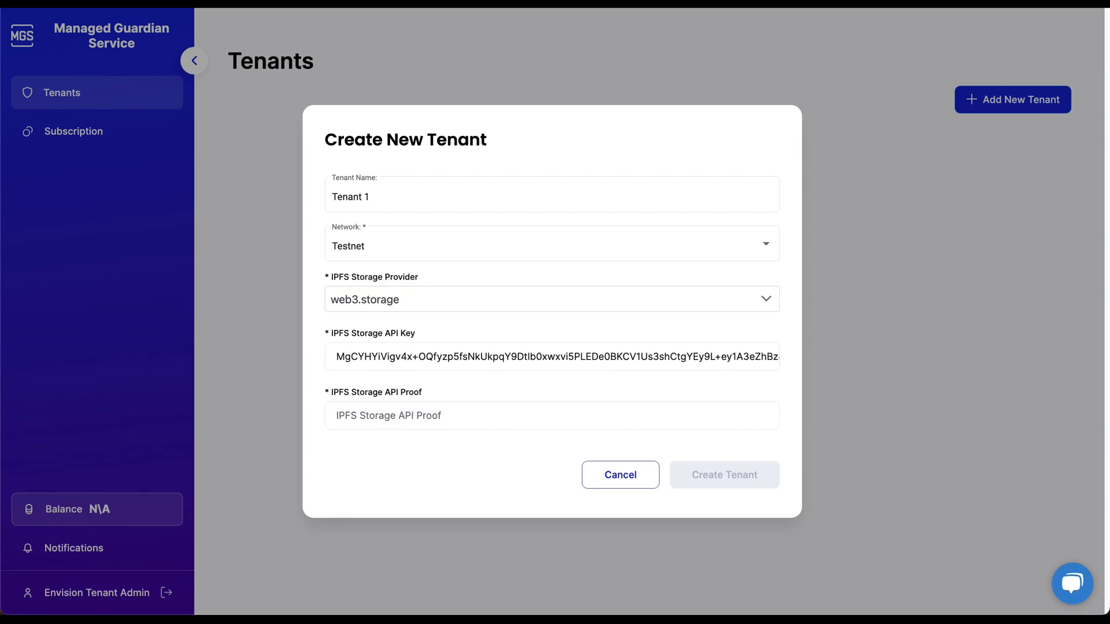
click(353, 415)
key(ctrl+v)
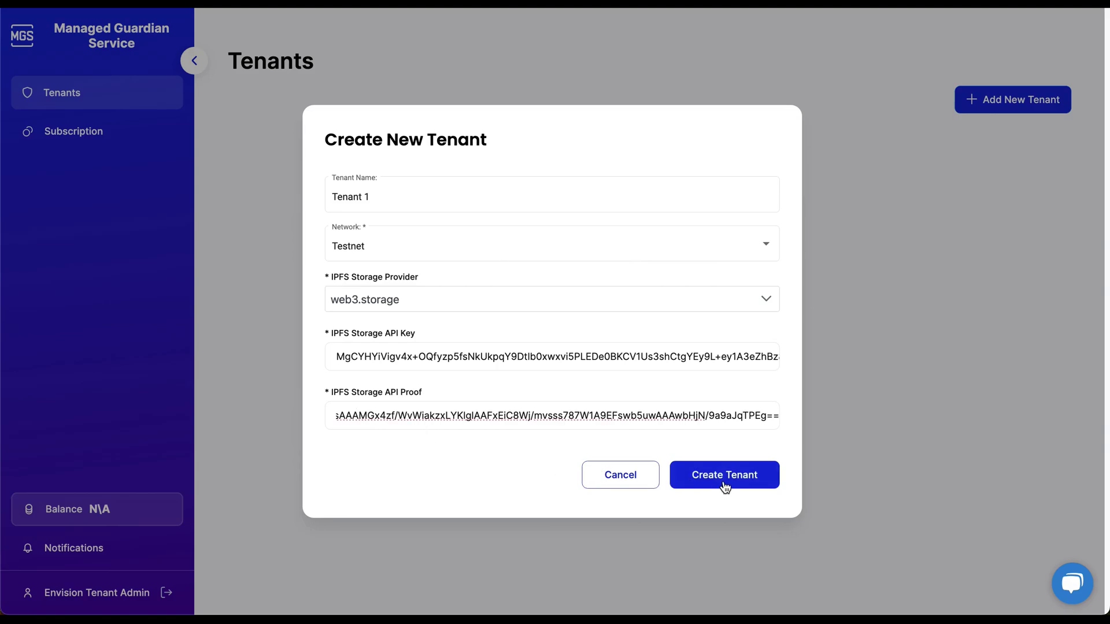
click(729, 481)
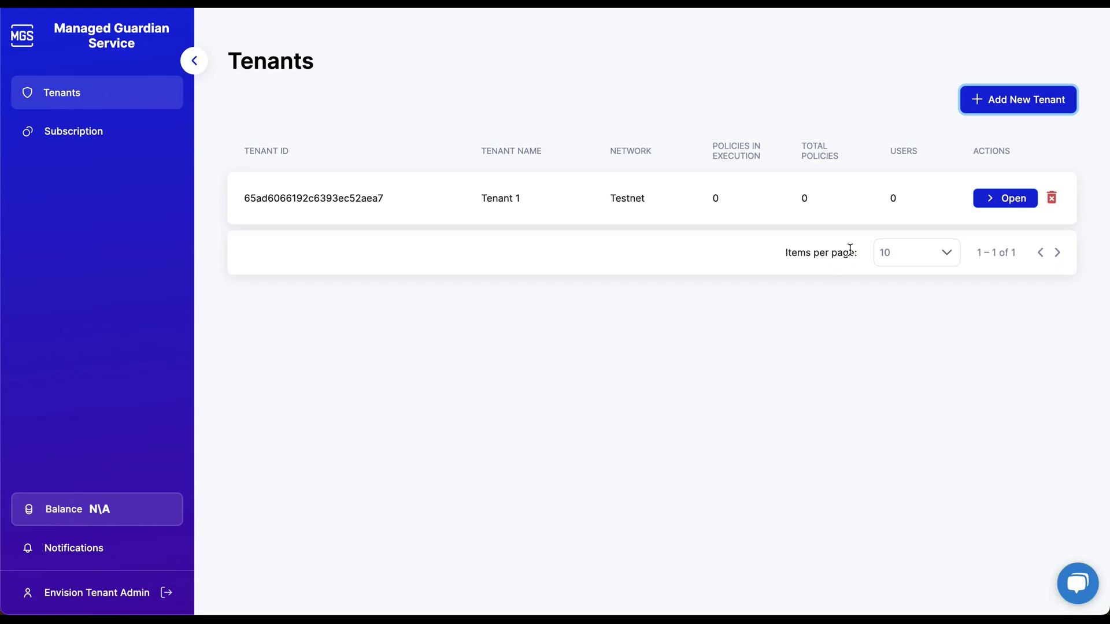
click(989, 201)
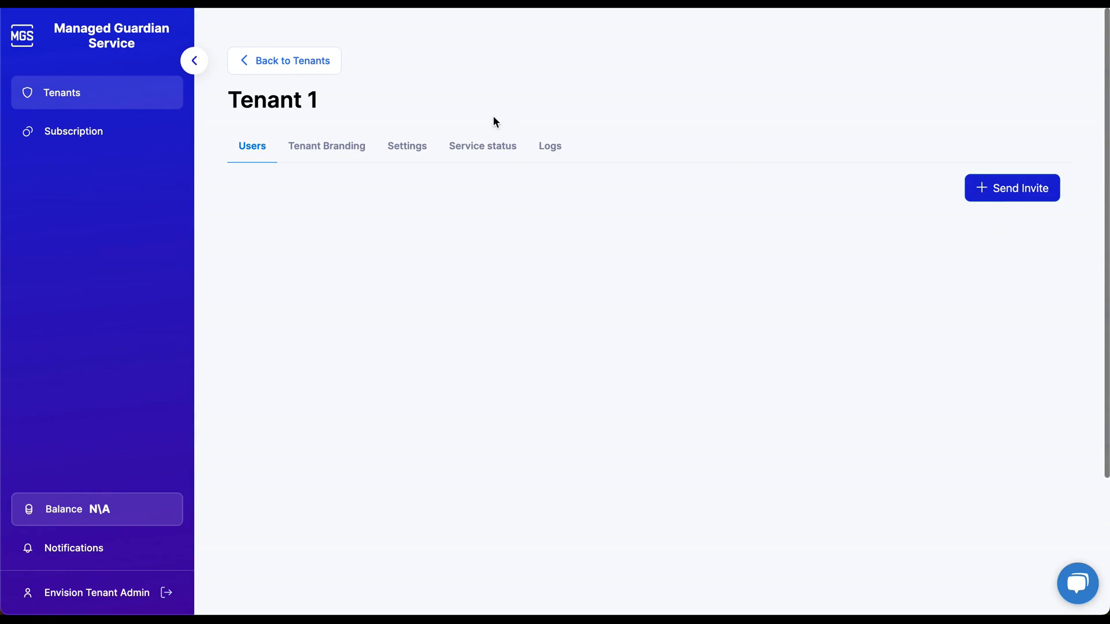
click(363, 152)
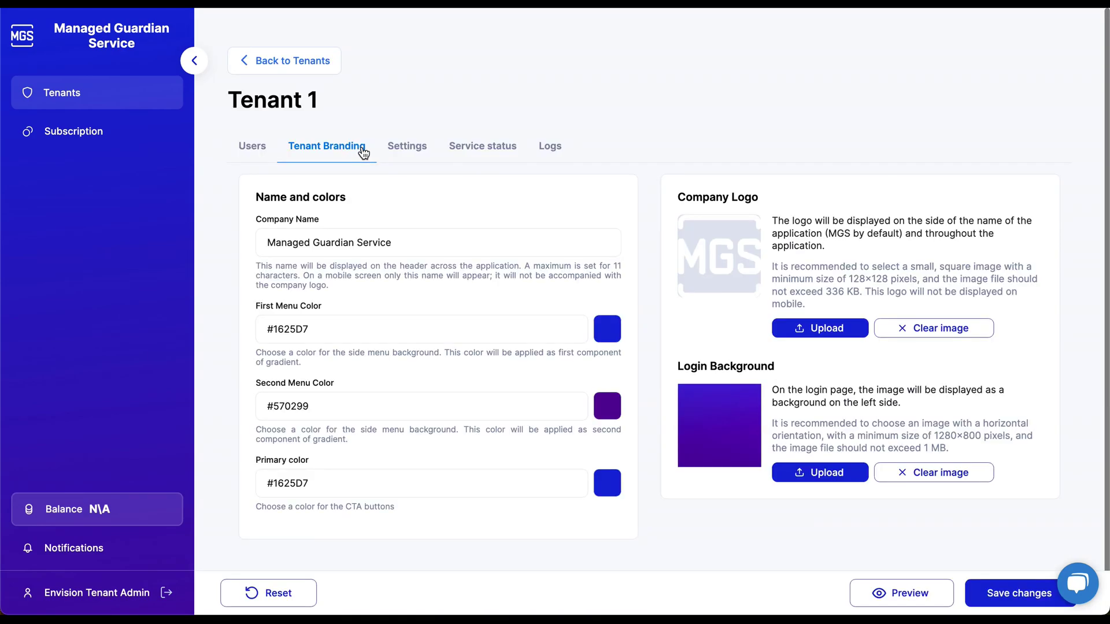
click(270, 240)
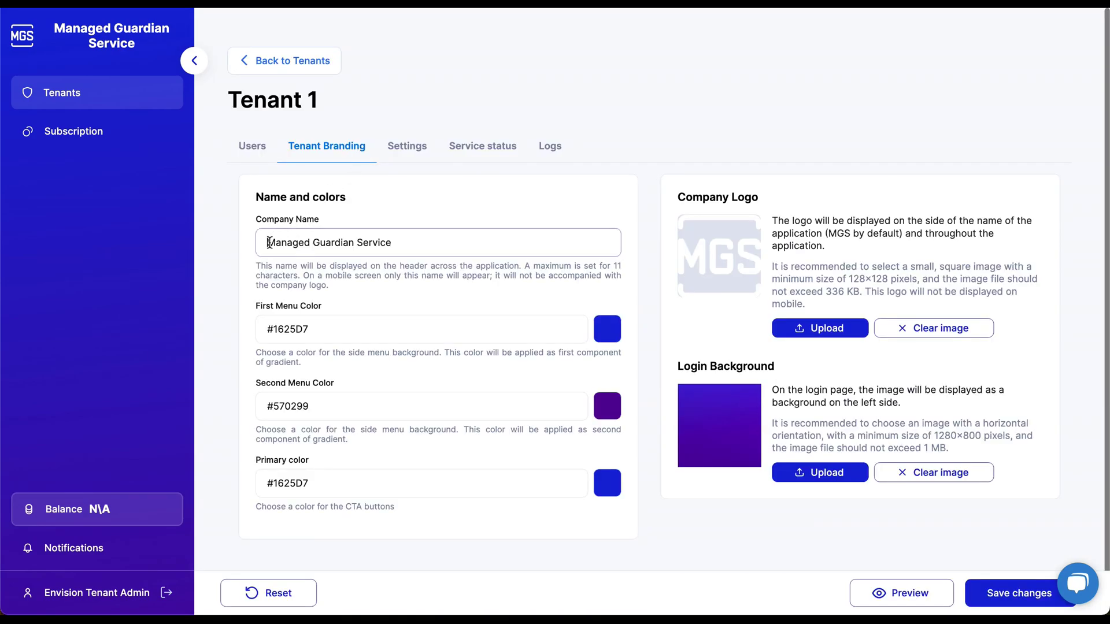
triple_click(416, 243)
click(416, 243)
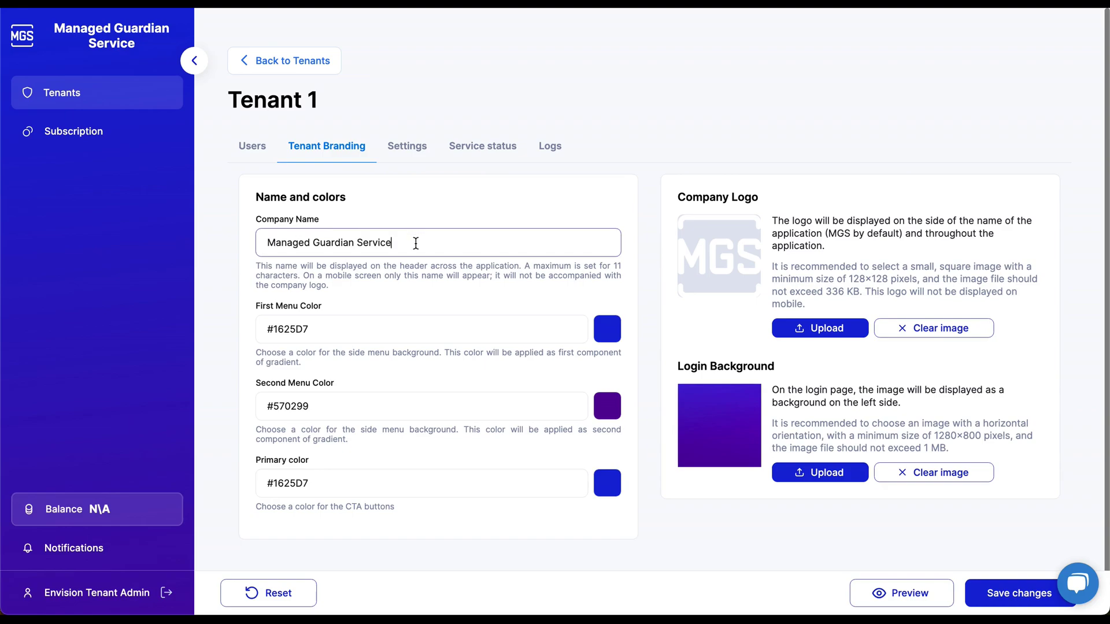
click(398, 152)
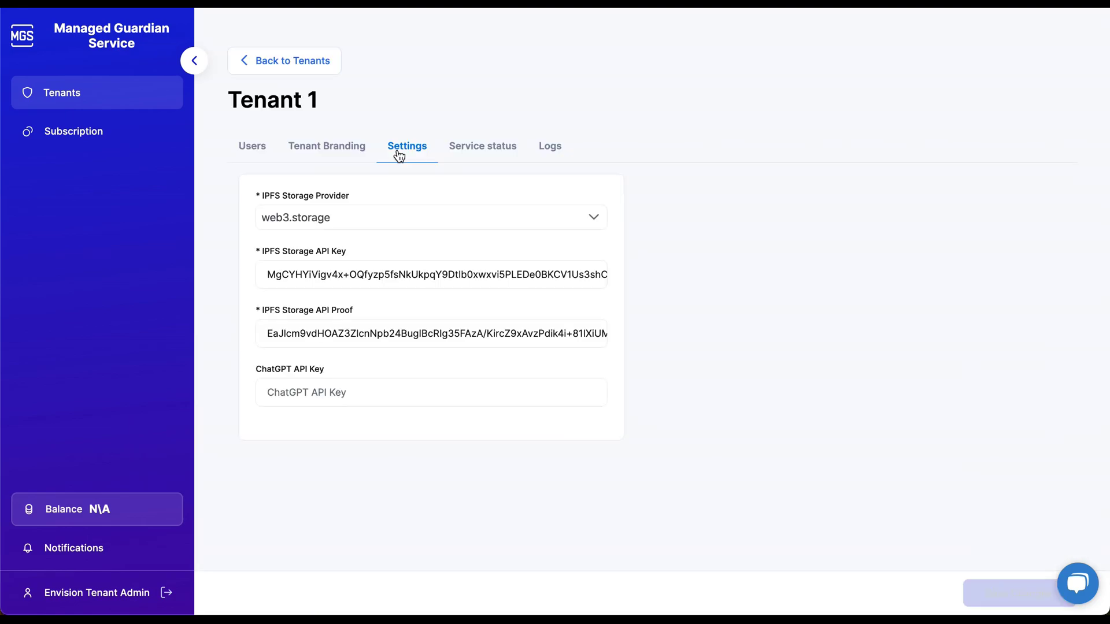
click(320, 217)
click(320, 217)
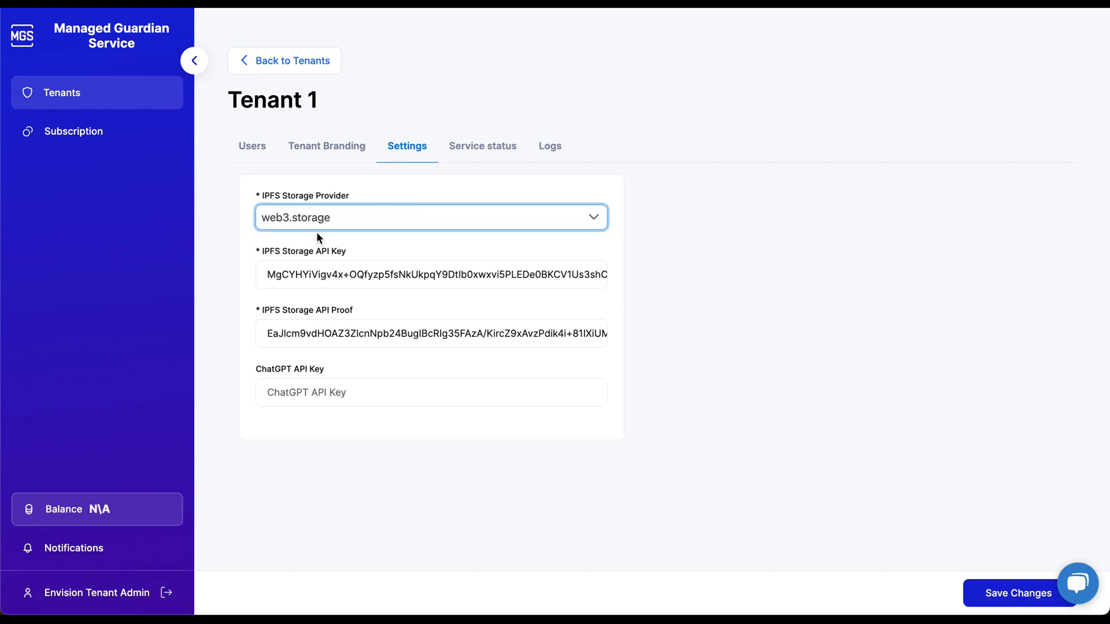
click(319, 390)
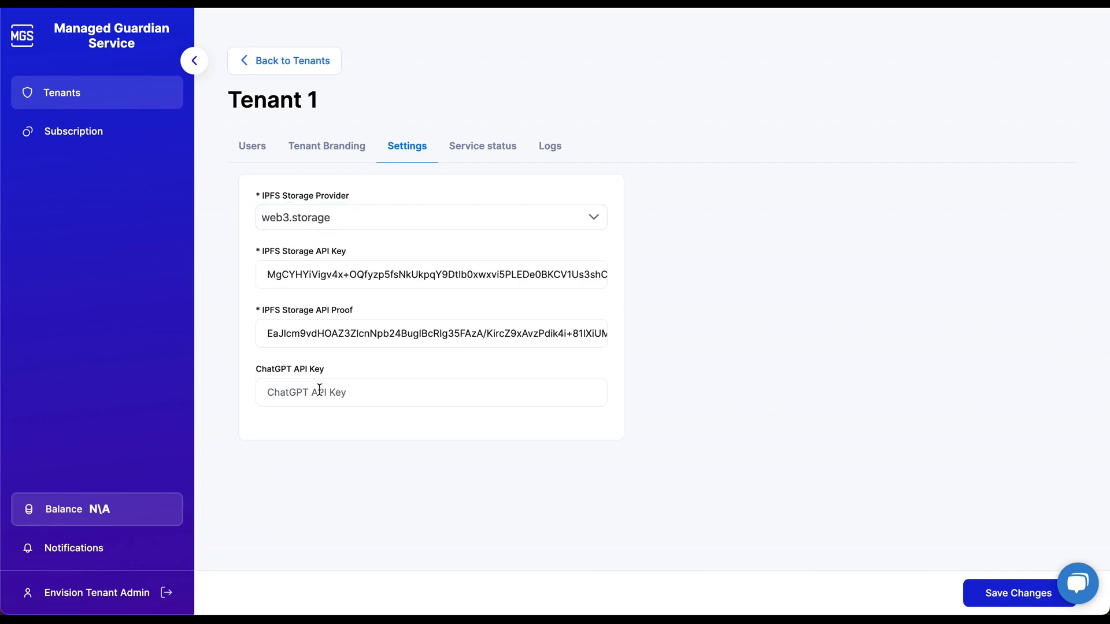
click(476, 153)
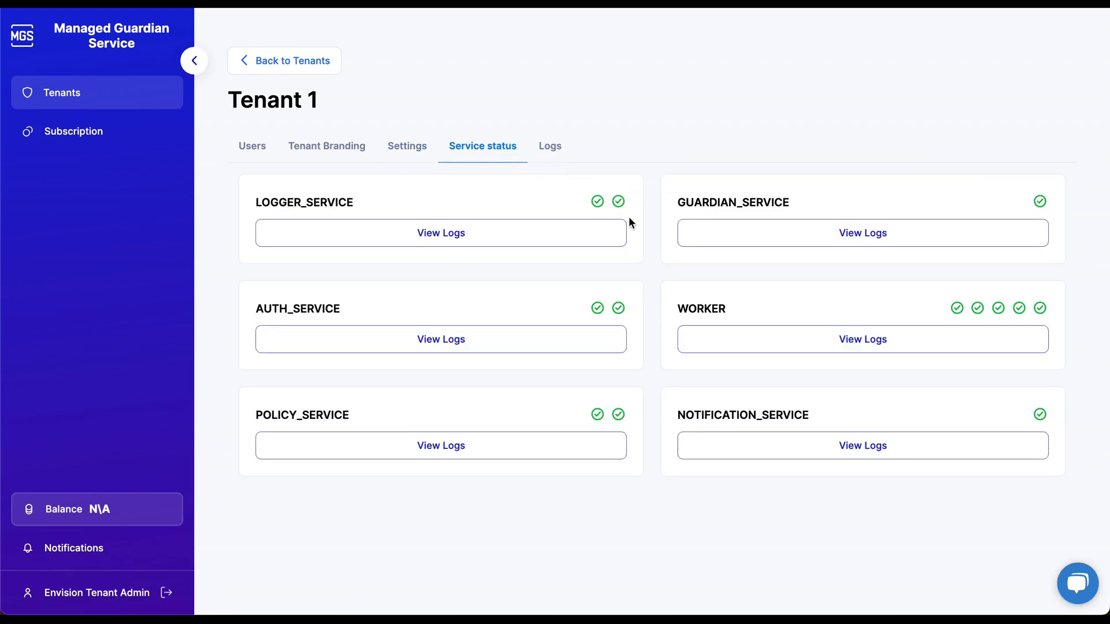
click(548, 149)
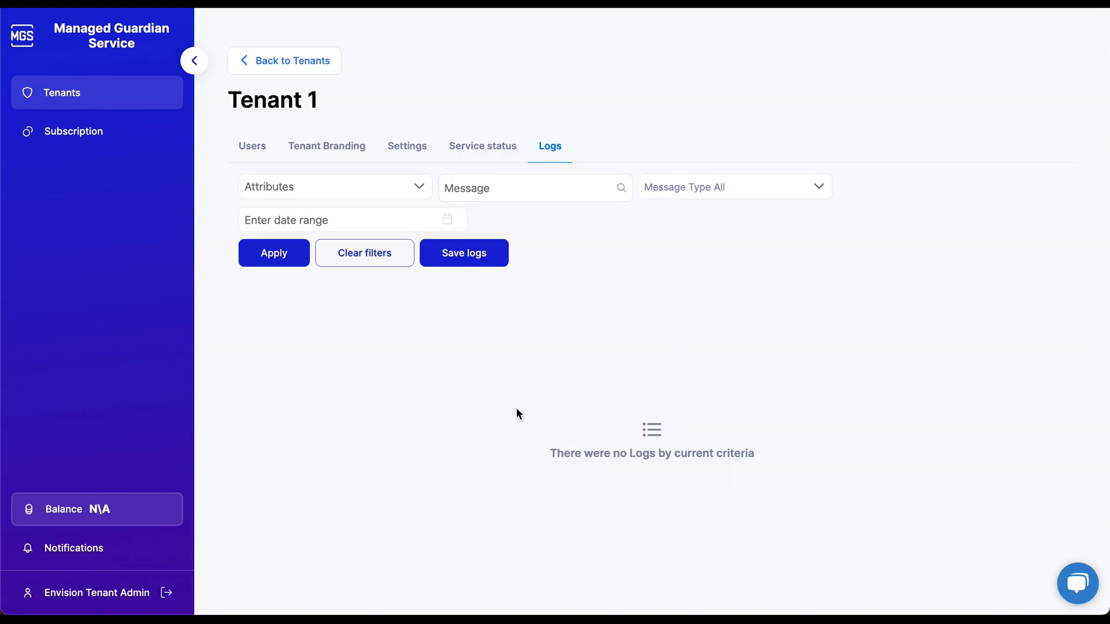
click(262, 152)
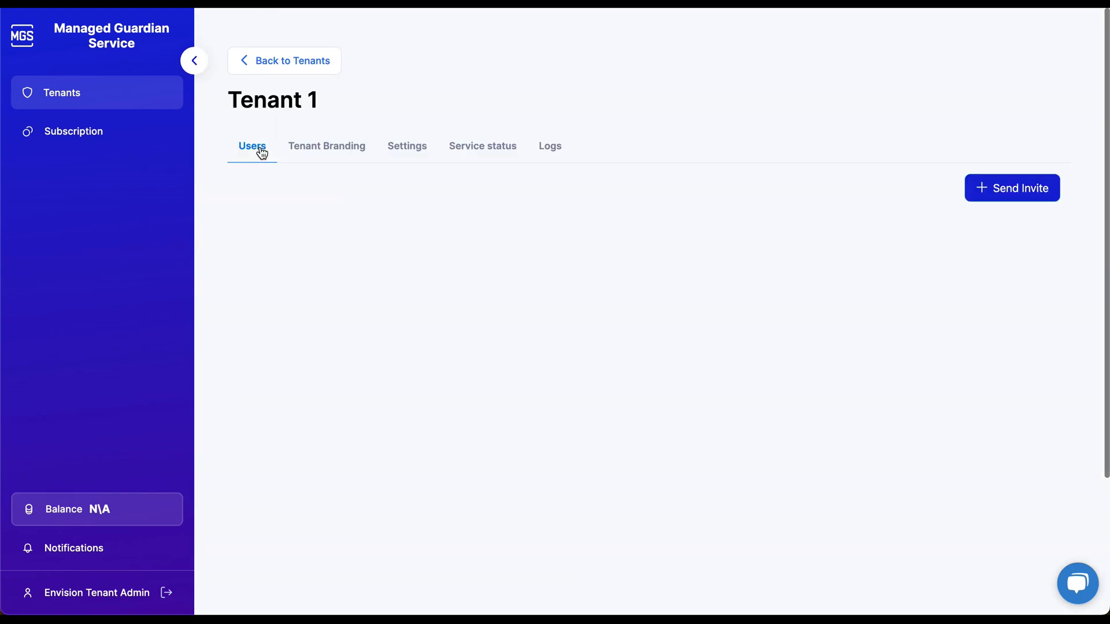
Send a Tenant 1 invite to the user's e-mail address and open the received invitation.
click(1034, 200)
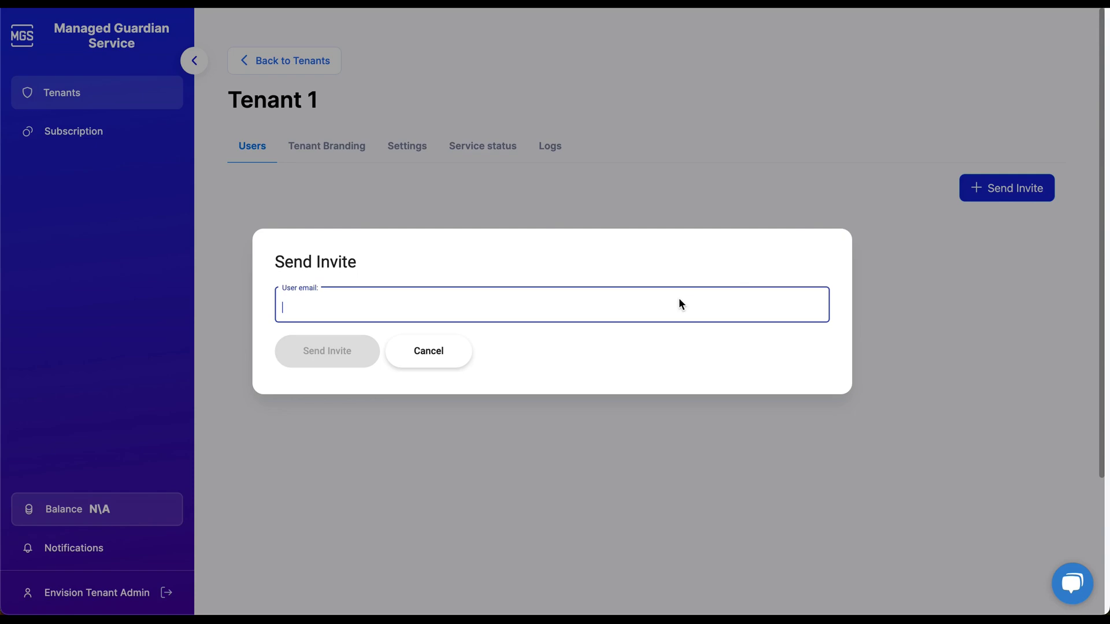
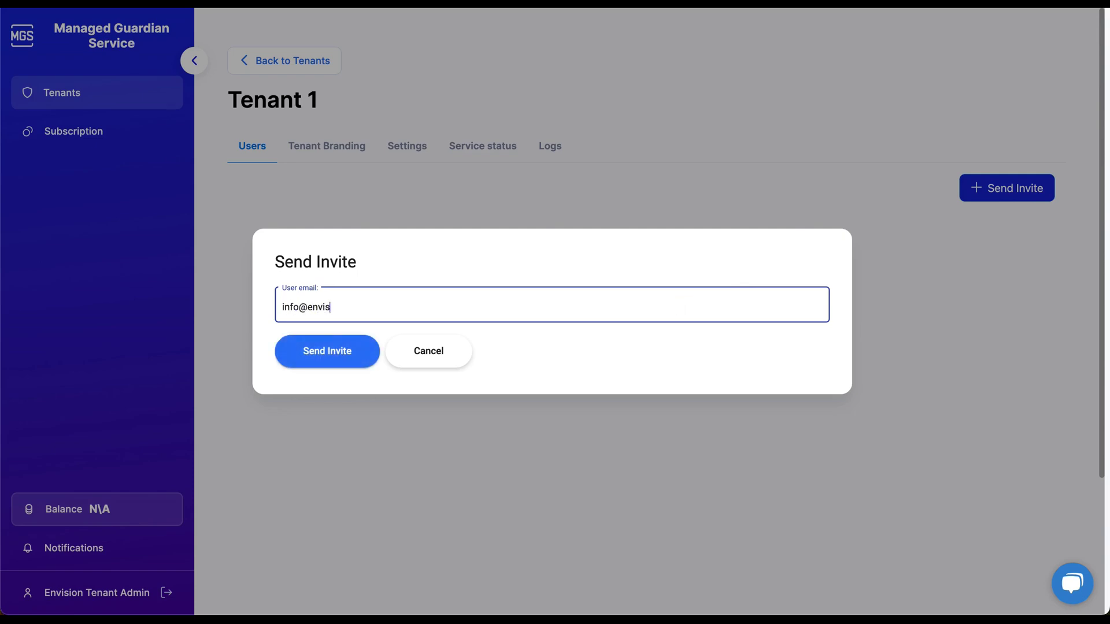
click(351, 349)
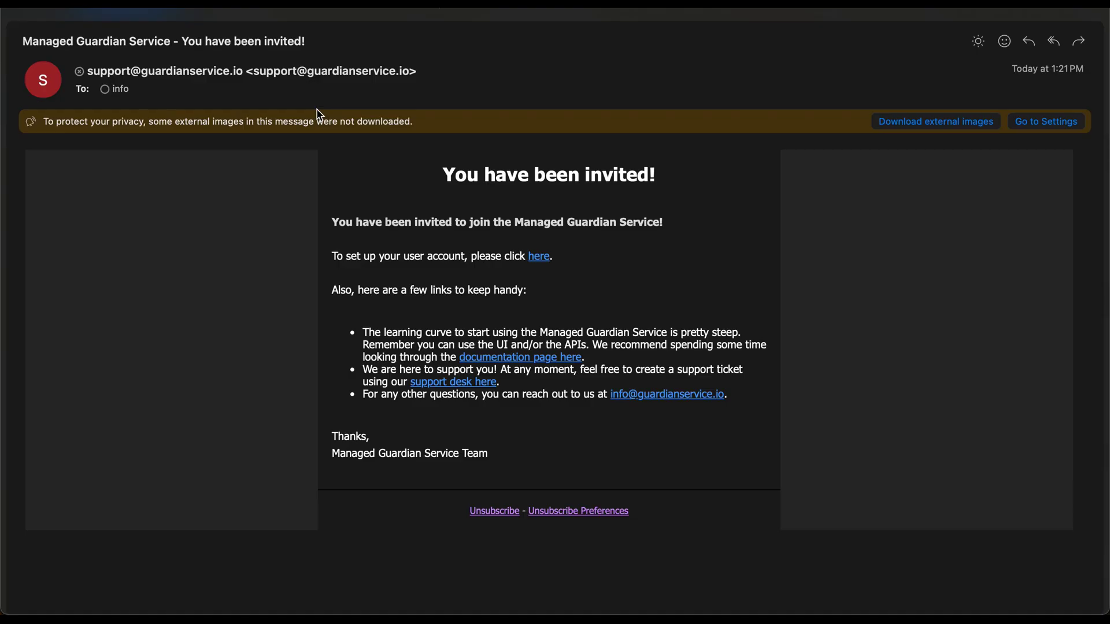
mouse_move(541, 263)
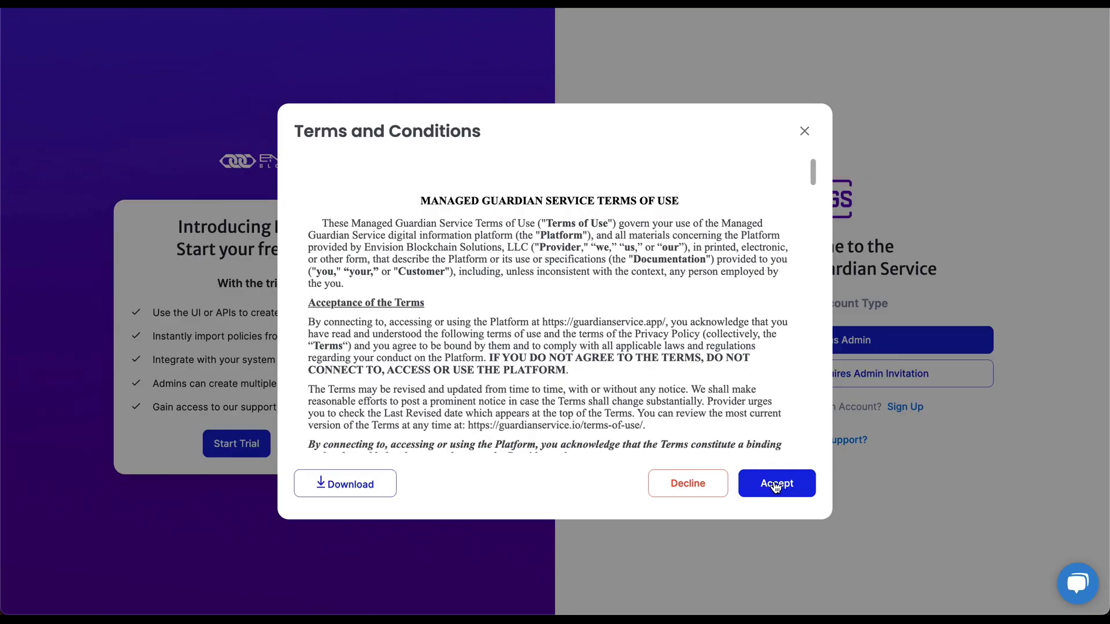
Accept the terms and choose the Standard Registry account type.
drag(815, 175, 812, 454)
click(790, 490)
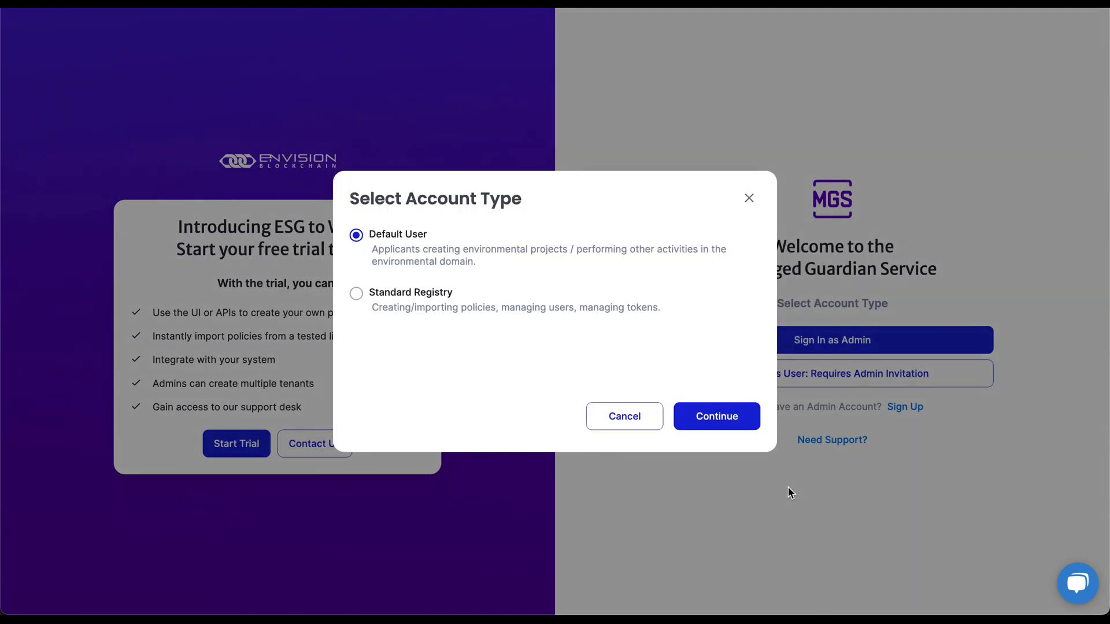
click(417, 294)
click(717, 417)
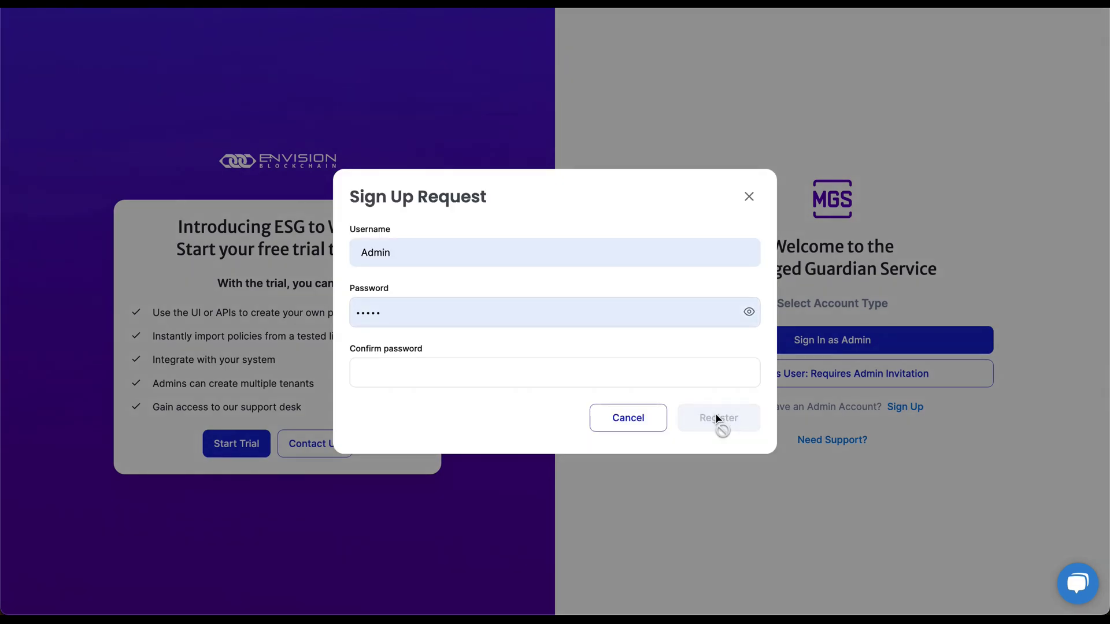
Register username 'Standard Registry' with the account password entered and confirmed.
click(489, 252)
key(ctrl+a)
text(S)
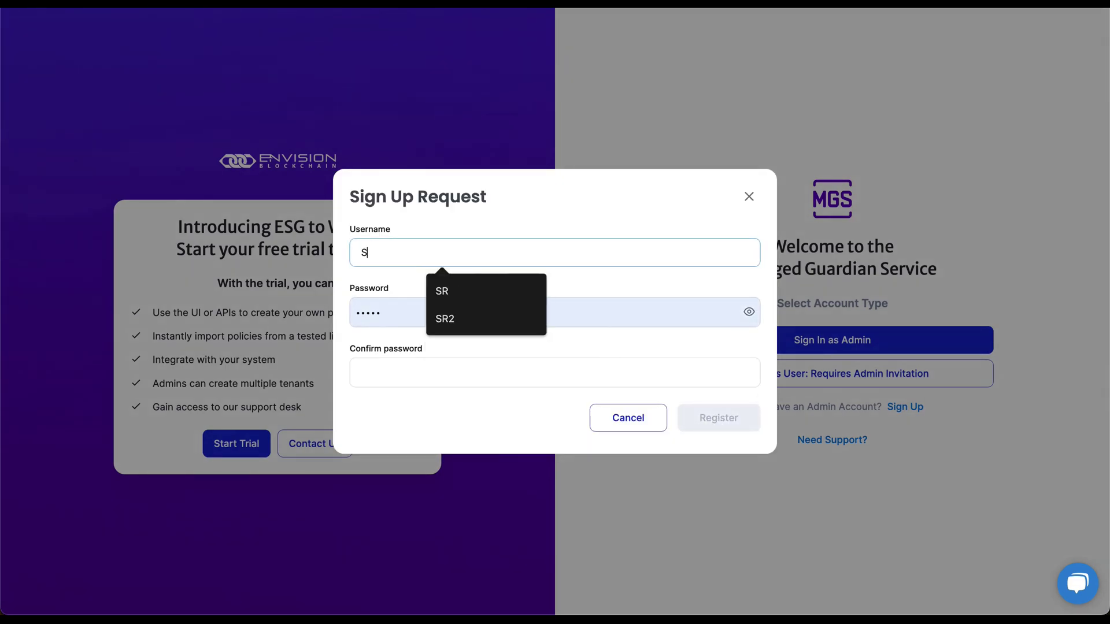
text(tandard)
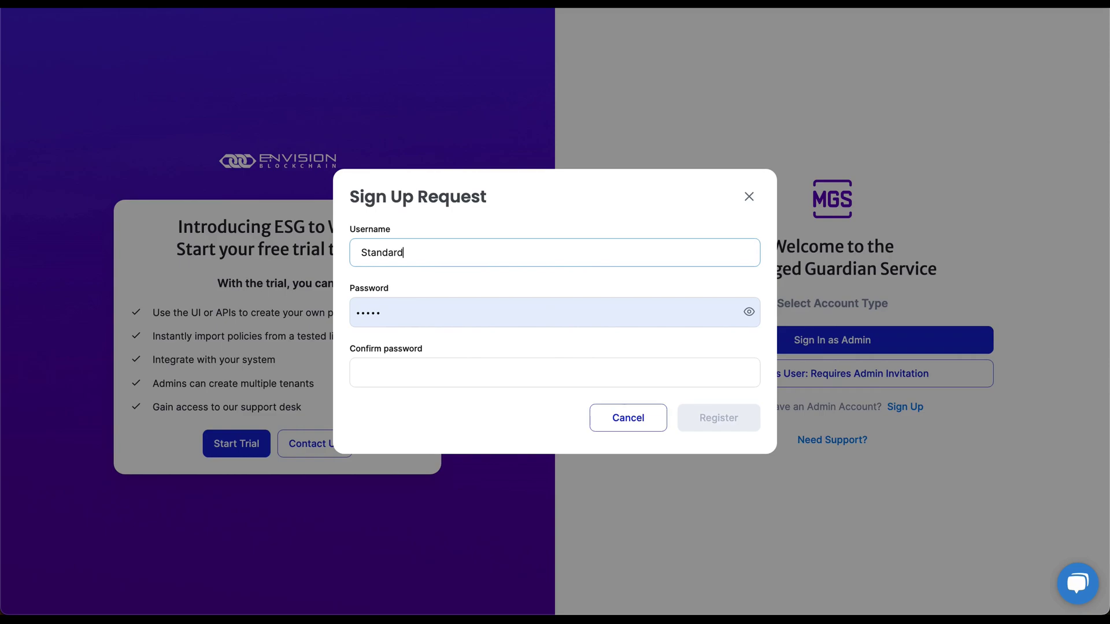
text( Registry)
key(Tab)
key(ctrl+a)
text(test)
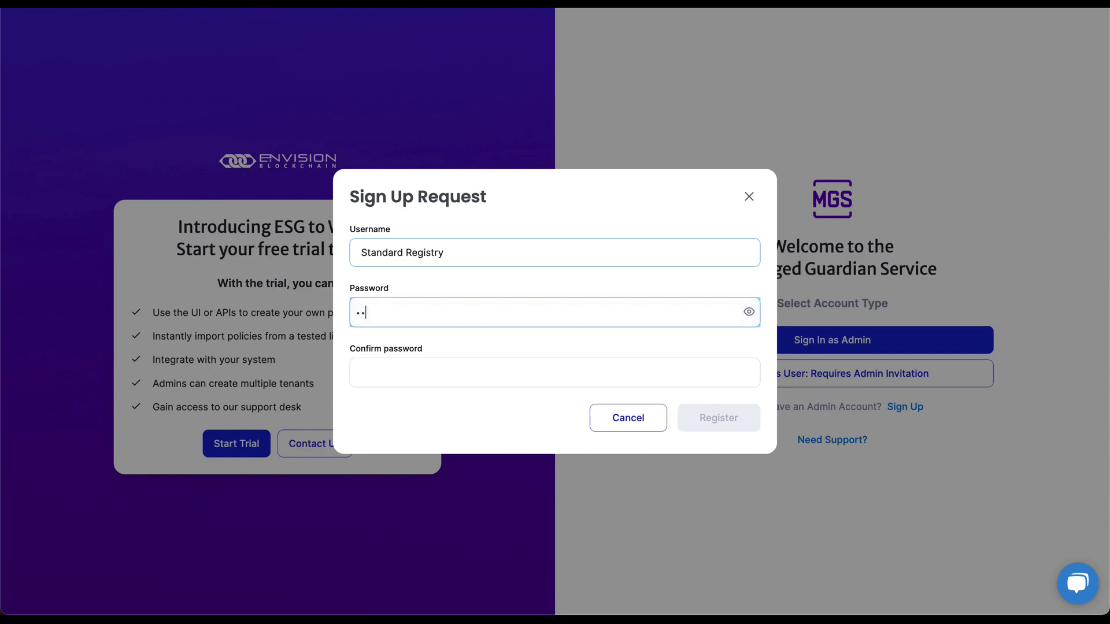
key(Tab)
text(test)
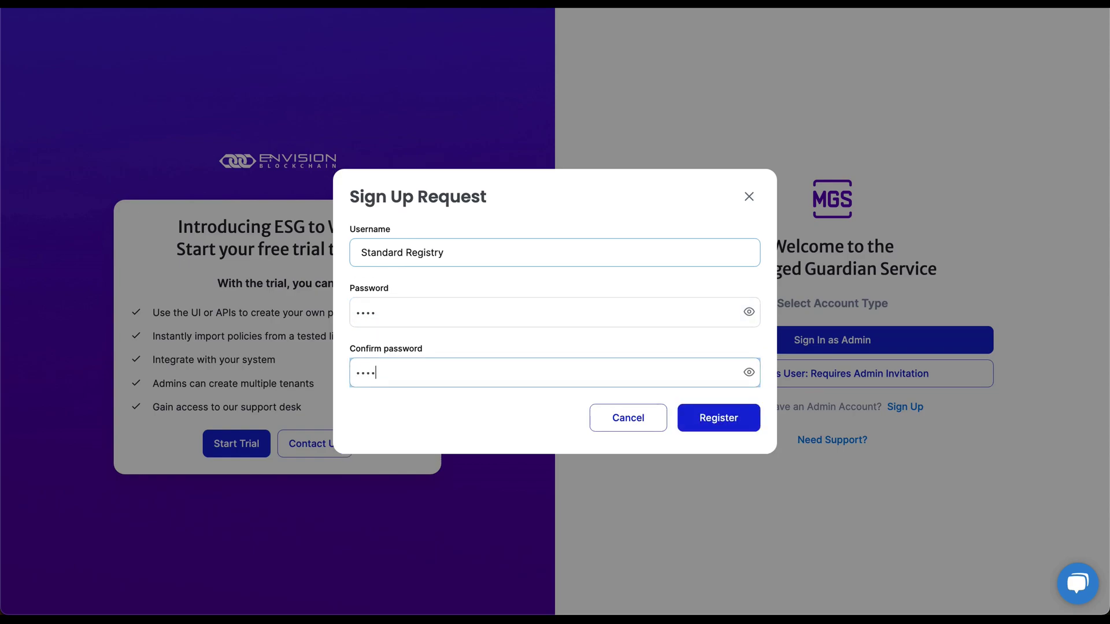
click(728, 420)
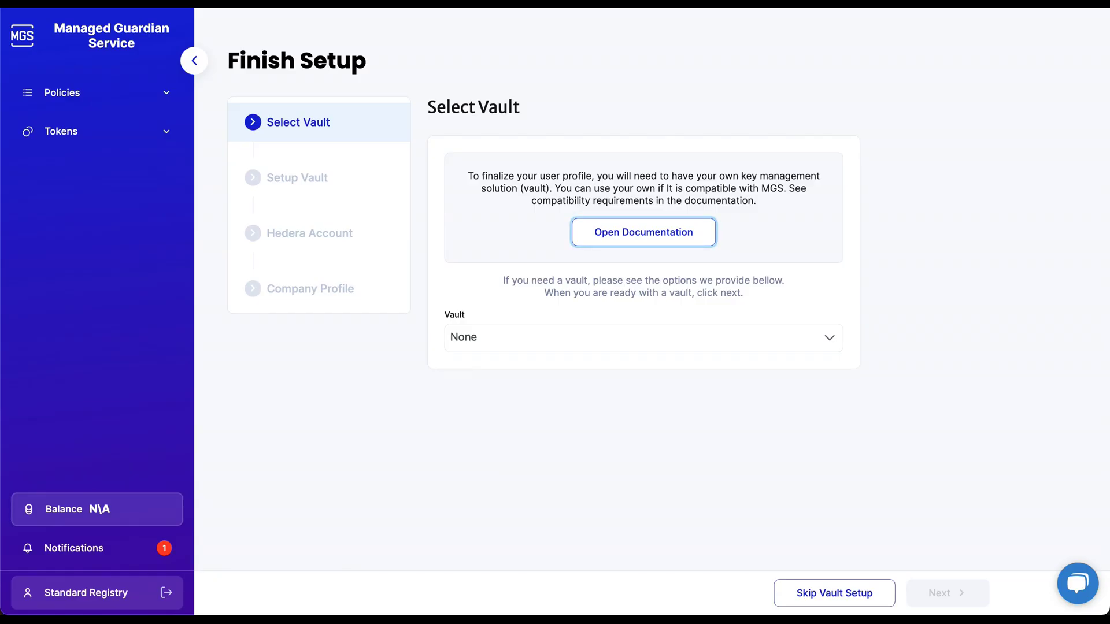
Preview the Hashicorp Vault and GCP Secrets credential steps, returning to vault selection each time.
click(524, 335)
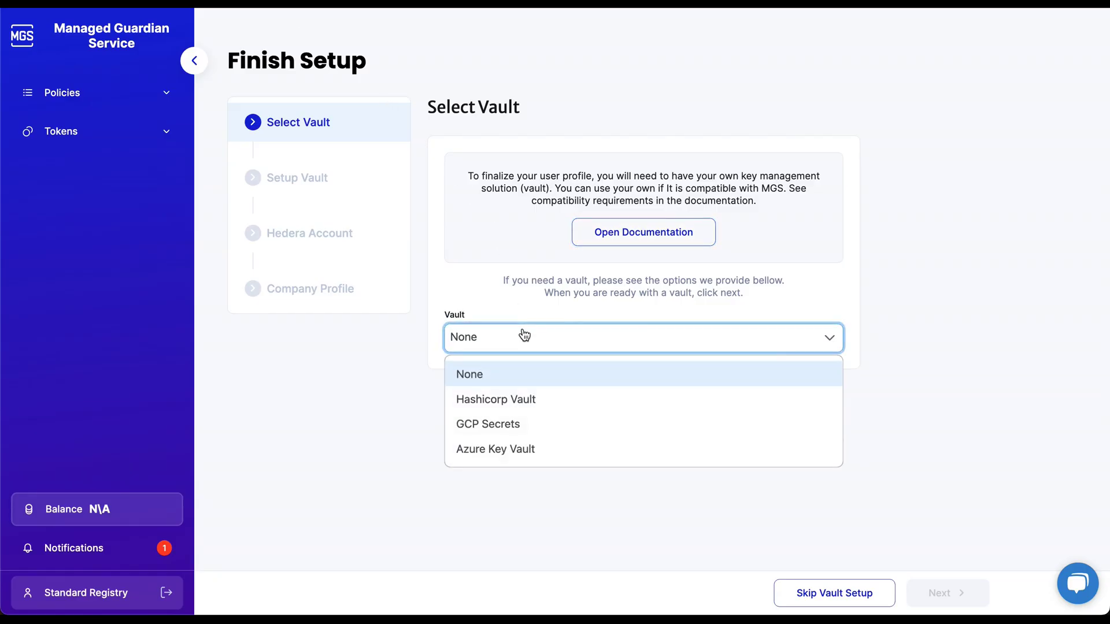
click(527, 398)
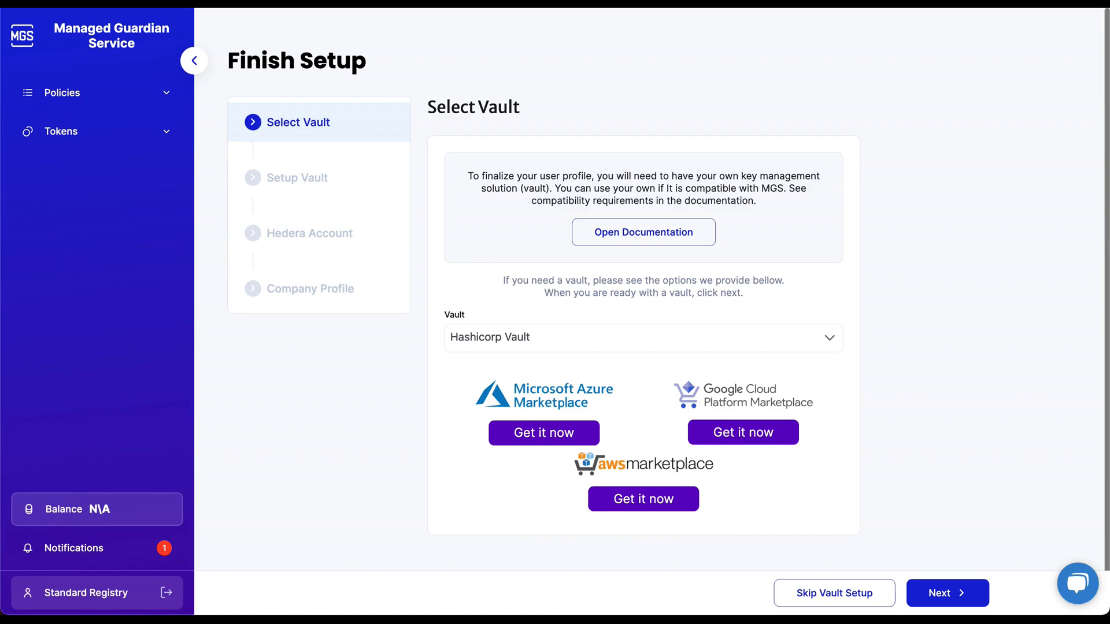
click(948, 595)
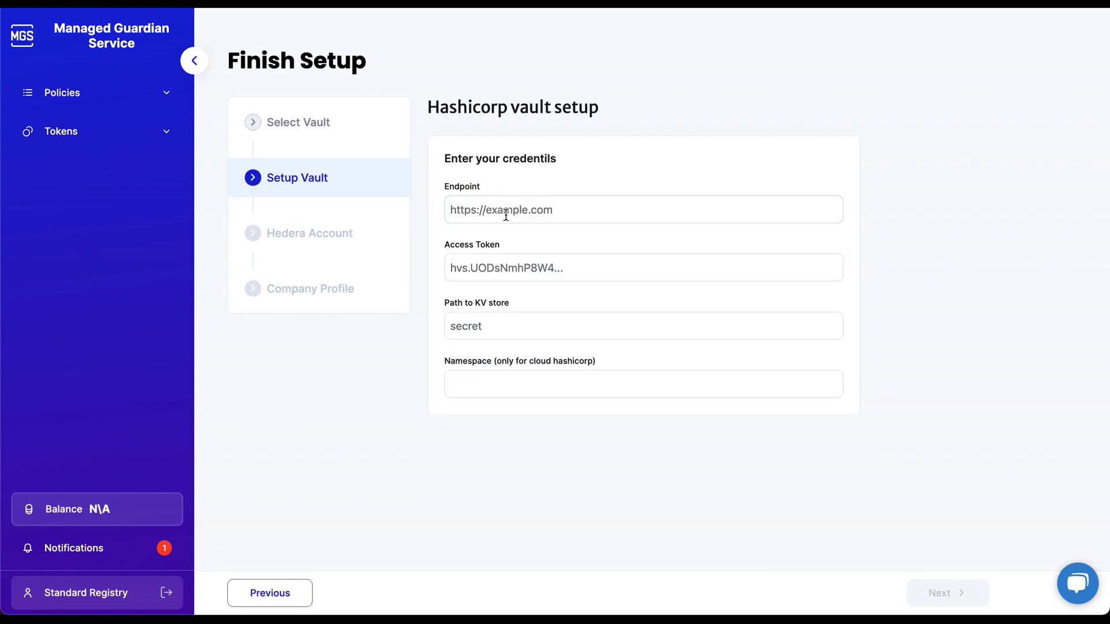
click(296, 591)
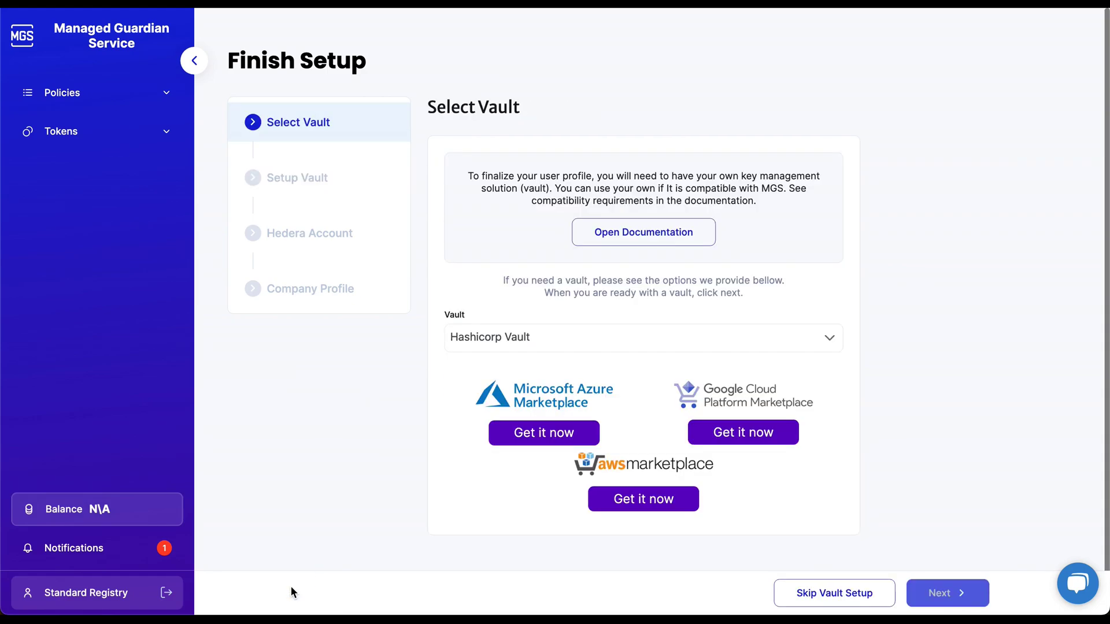
click(522, 348)
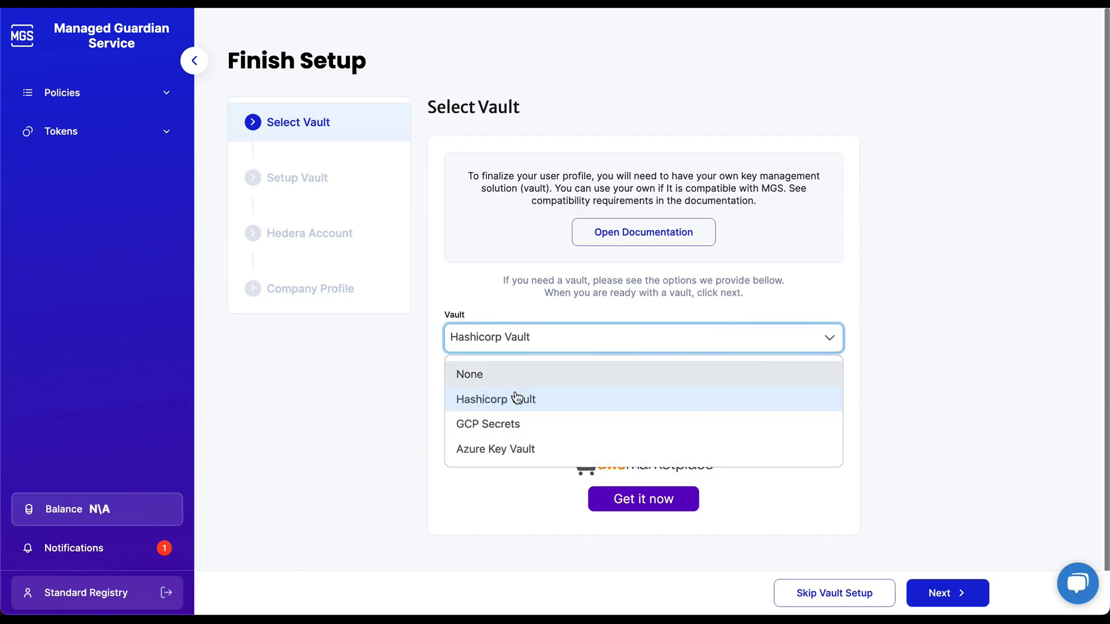
click(511, 427)
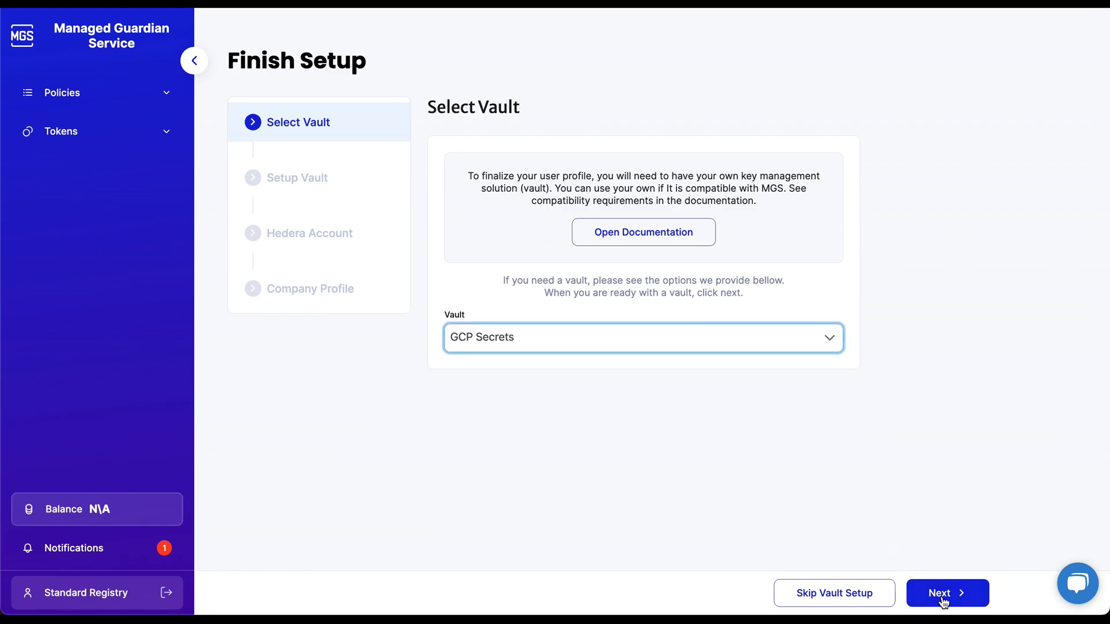
click(941, 599)
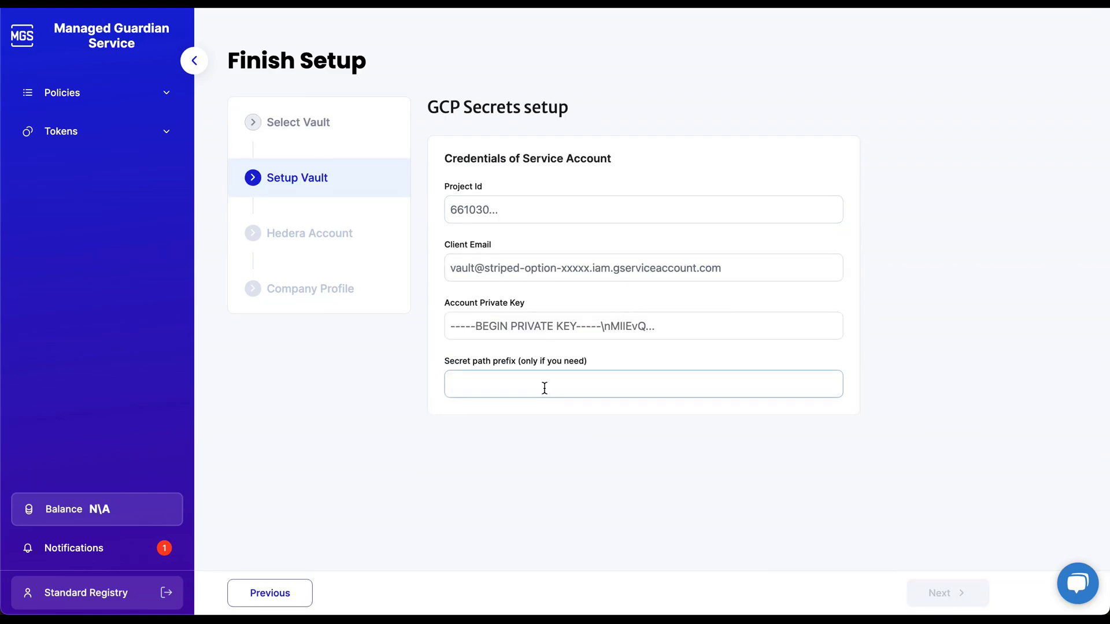
click(285, 592)
Preview the Azure Key Vault step, then skip vault setup to reach Hedera Account.
click(481, 346)
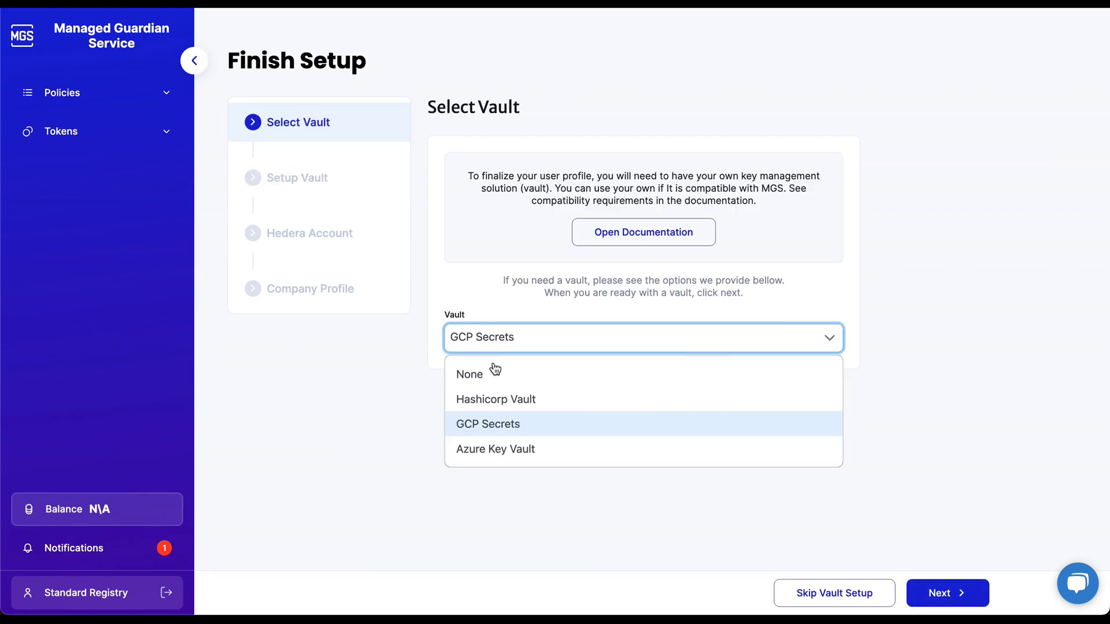
click(506, 450)
click(941, 594)
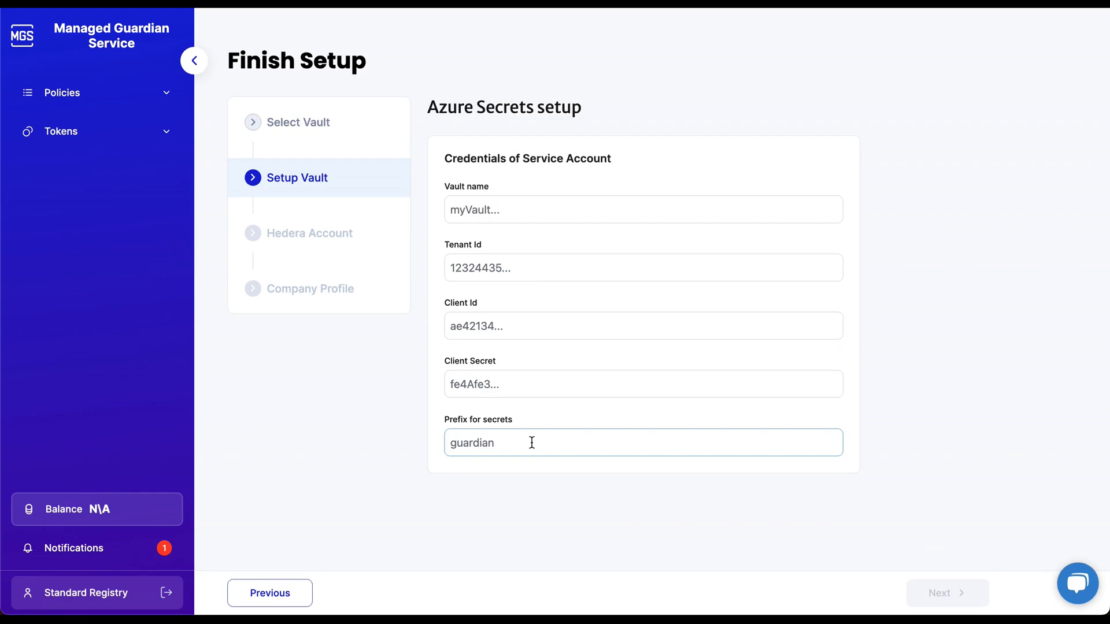
click(291, 591)
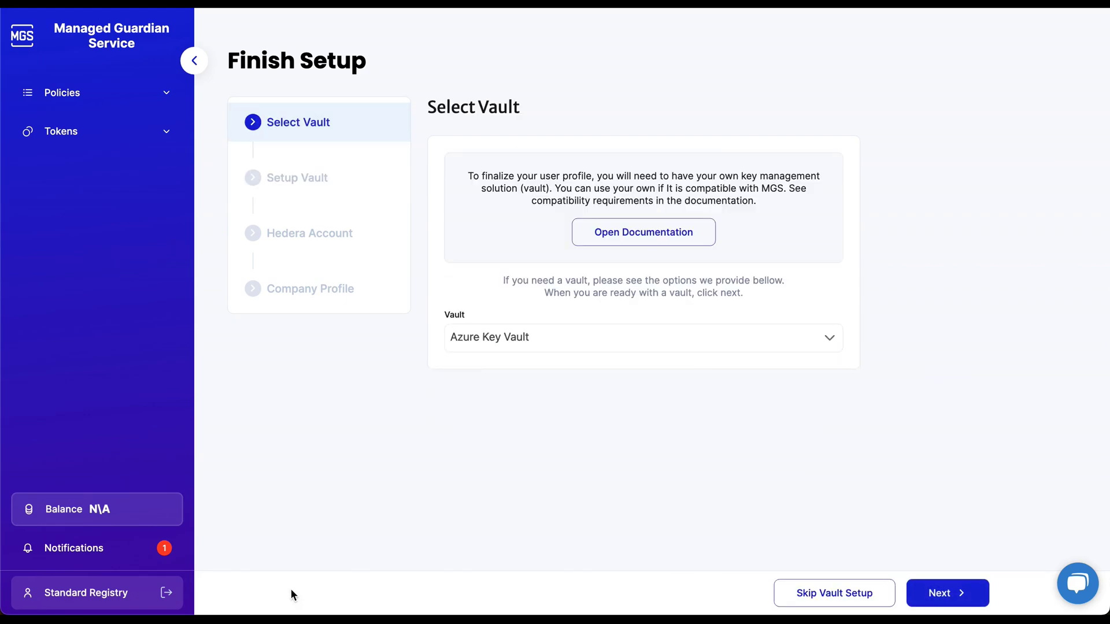
click(851, 598)
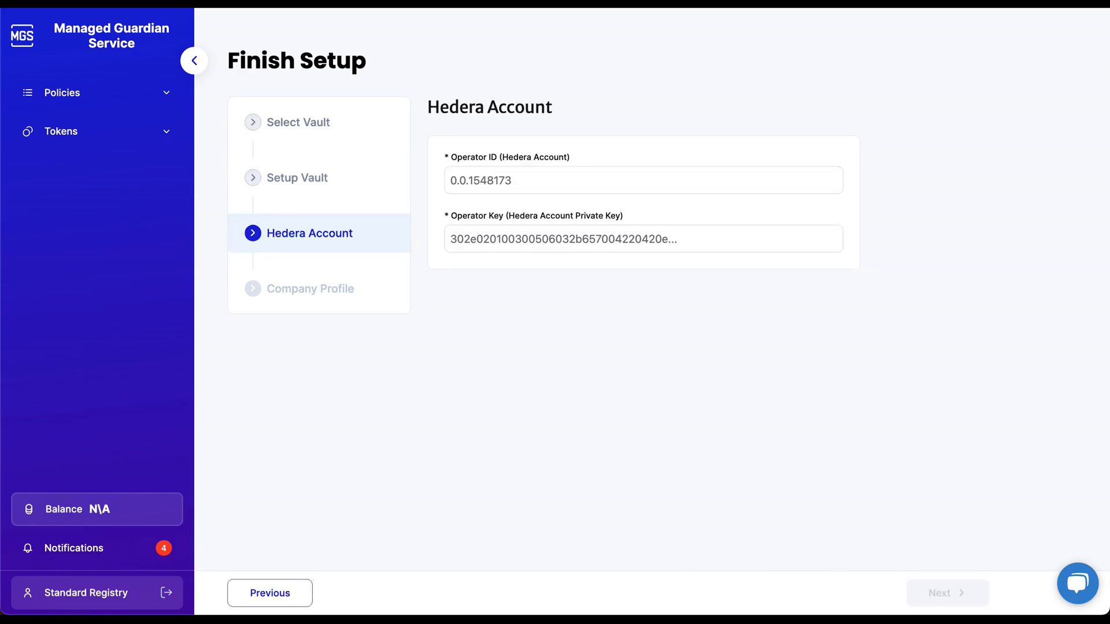
Replace the Hedera operator account ID, paste its private key, and continue to Company Profile.
click(490, 181)
key(ctrl+a)
text(0.0.1066)
click(553, 241)
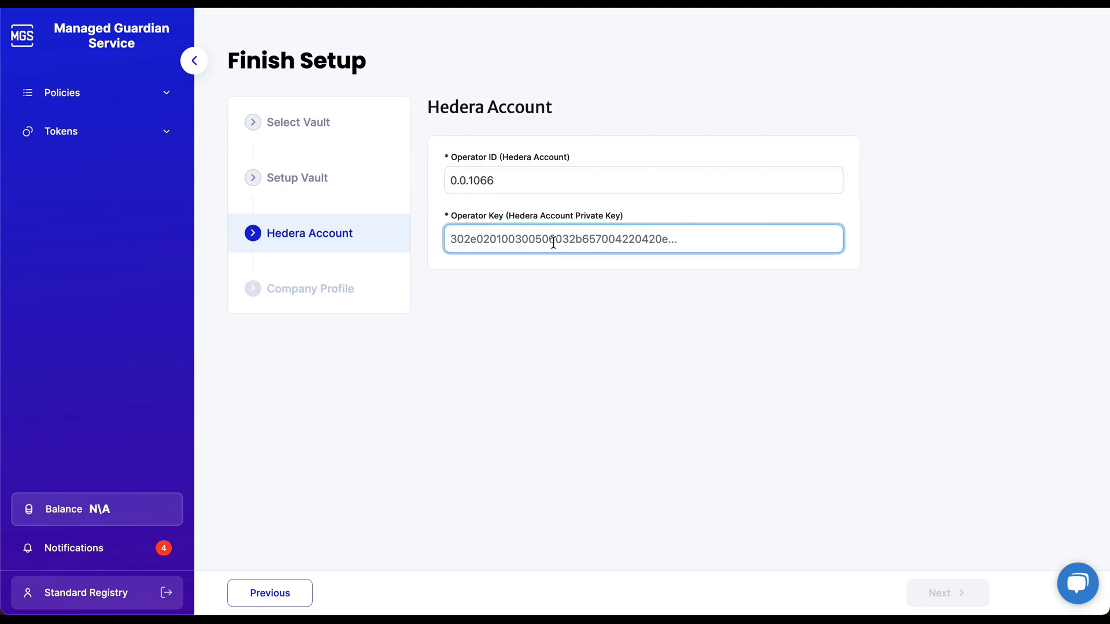
key(ctrl+v)
click(945, 598)
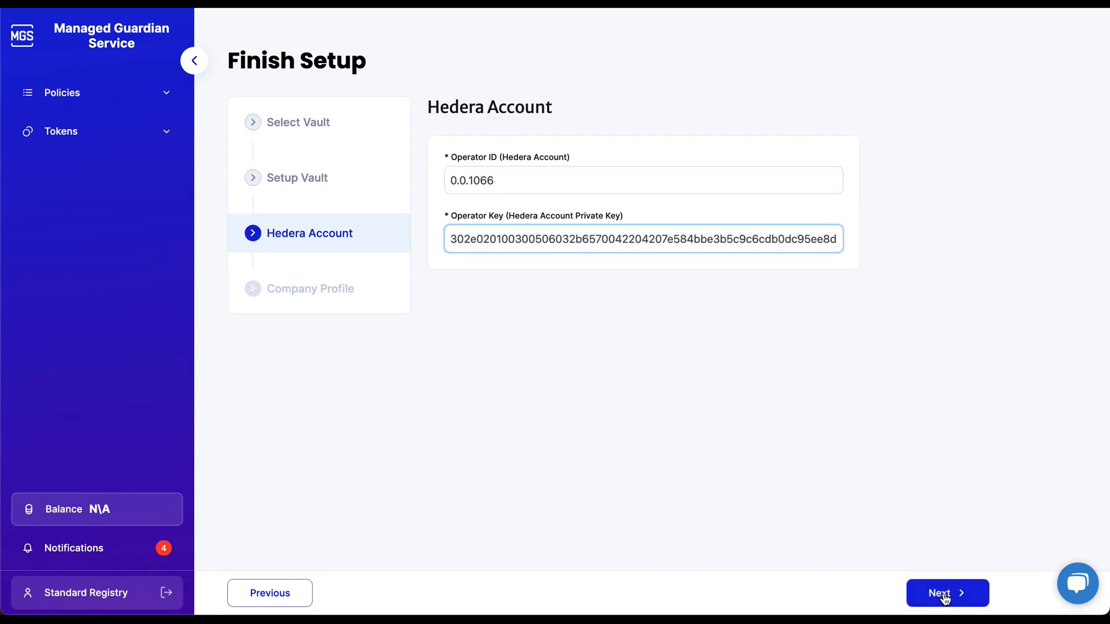
Enter organization name 'Envision Blockchain' plus the street address lines and city.
click(515, 179)
text(Envision Block)
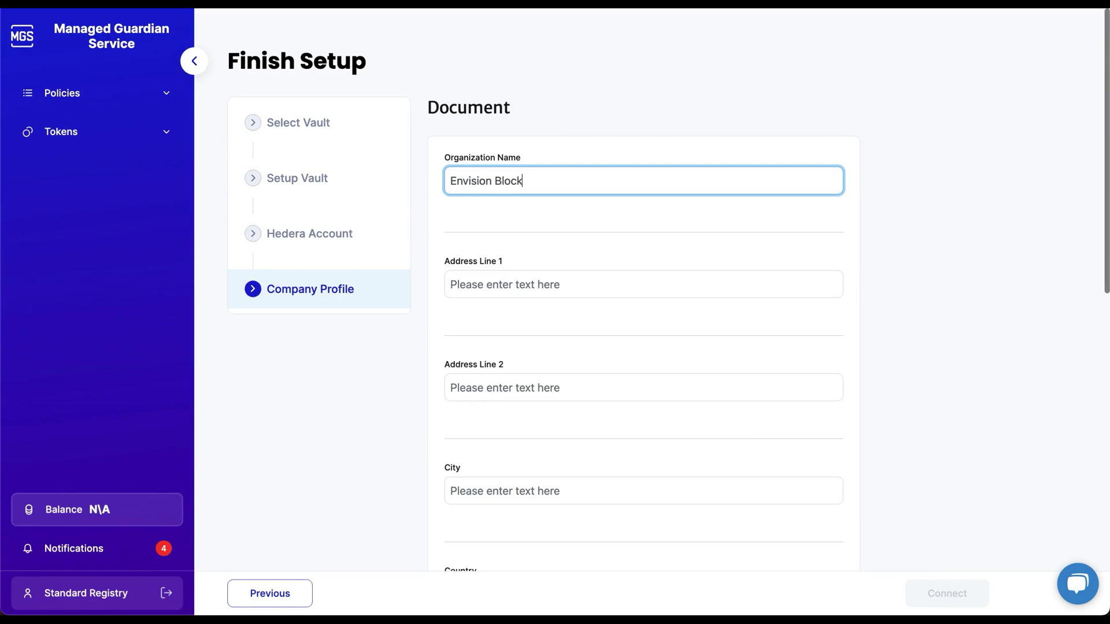
text(chain)
click(452, 285)
text(123 Envis)
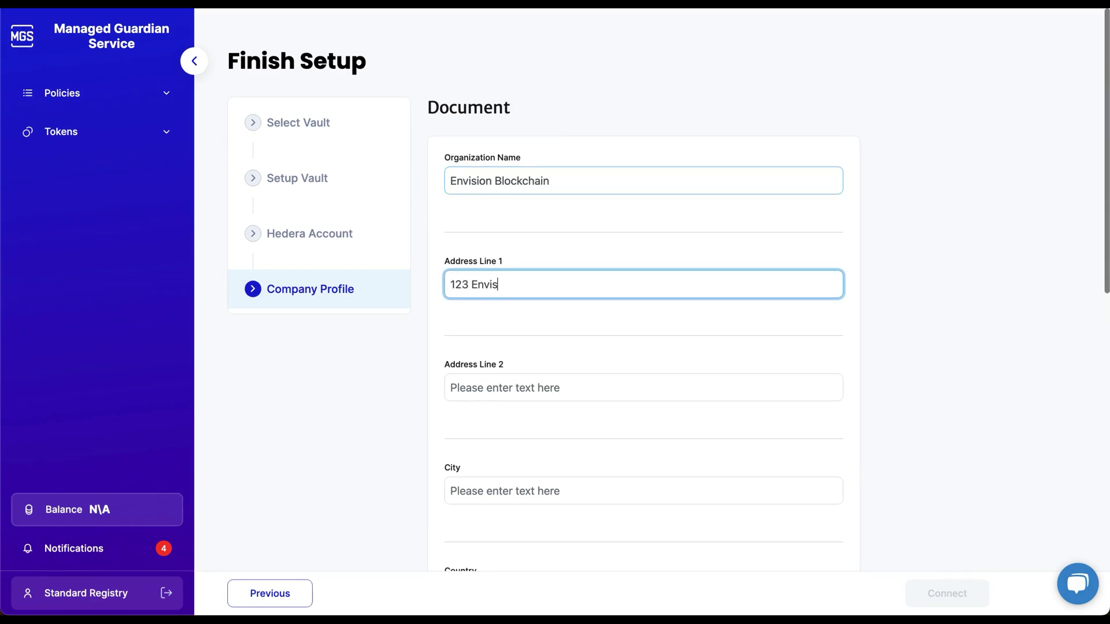
text(ion Way)
click(451, 387)
text(Suite 18)
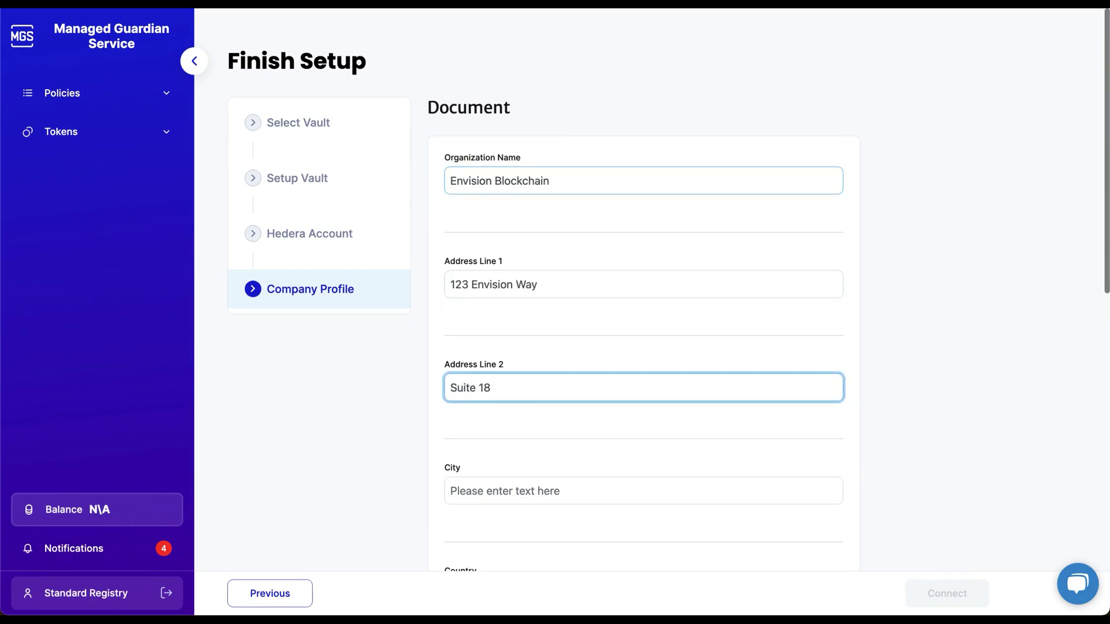
click(451, 490)
text(Sustainability Ci)
key(BackSpace)
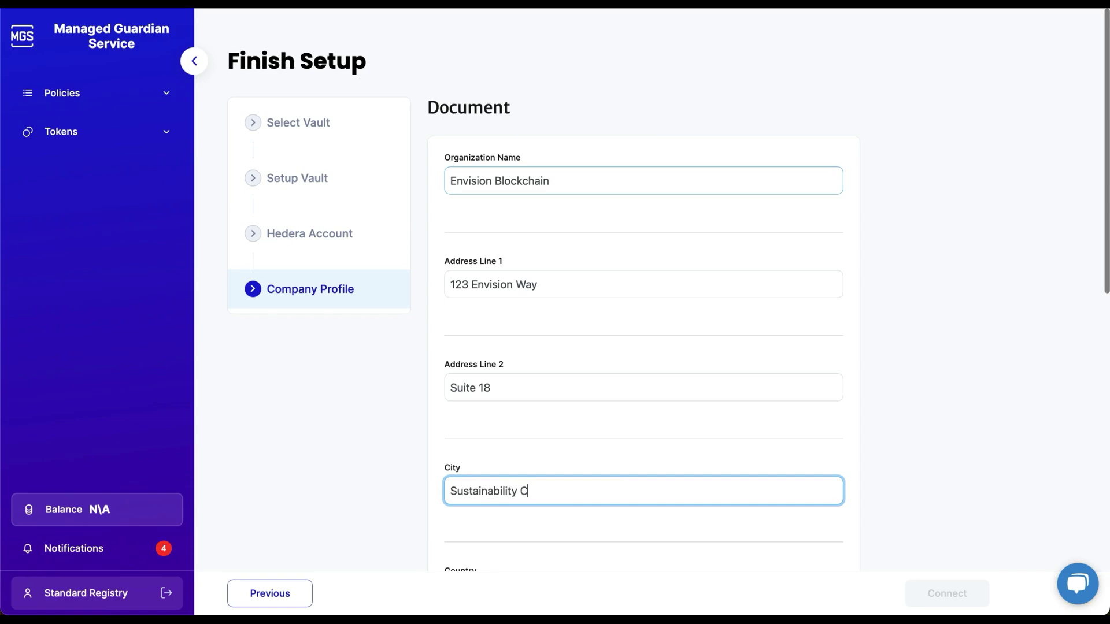
text(ity)
scroll(619, 181, down, 4)
key(Tab)
text(USA)
key(Tab)
text(9)
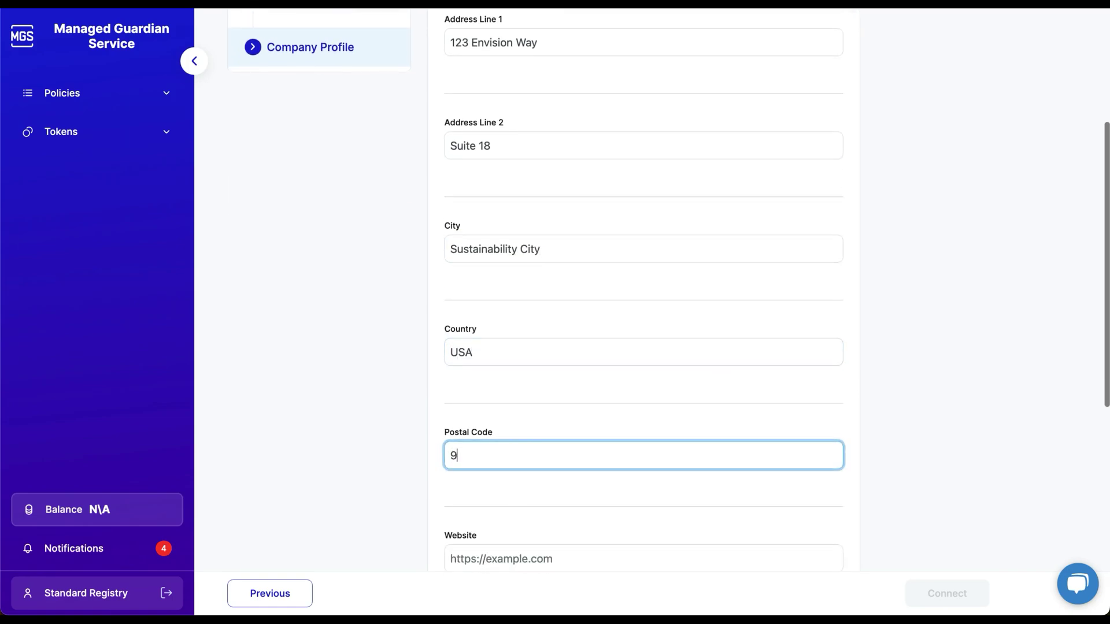
text(0273)
key(Tab)
text(https)
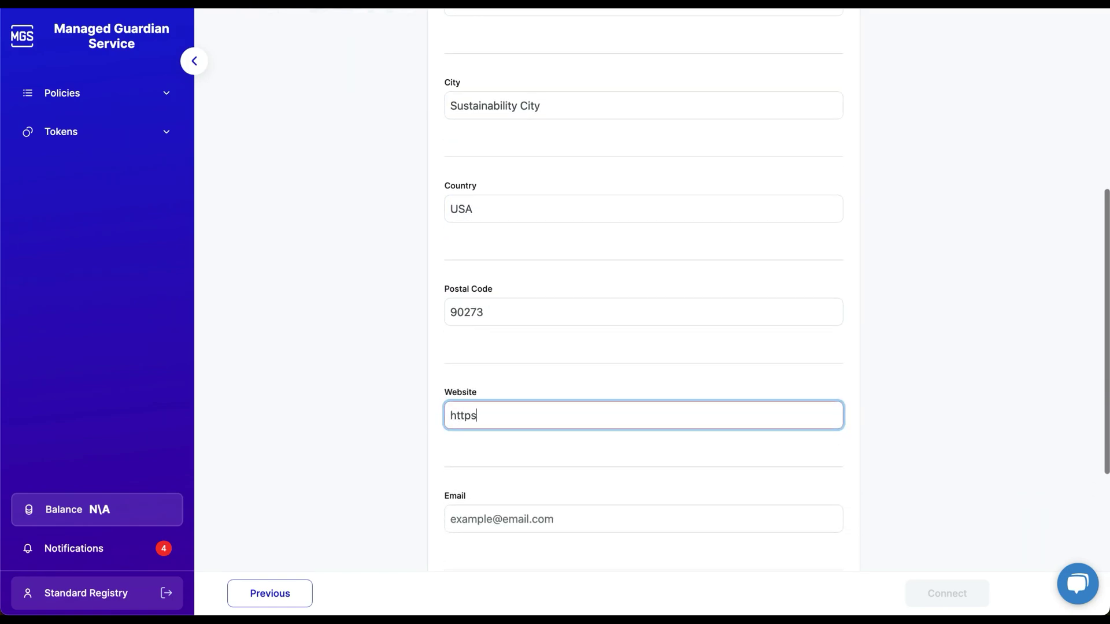
text(://guardianservice.io)
key(Tab)
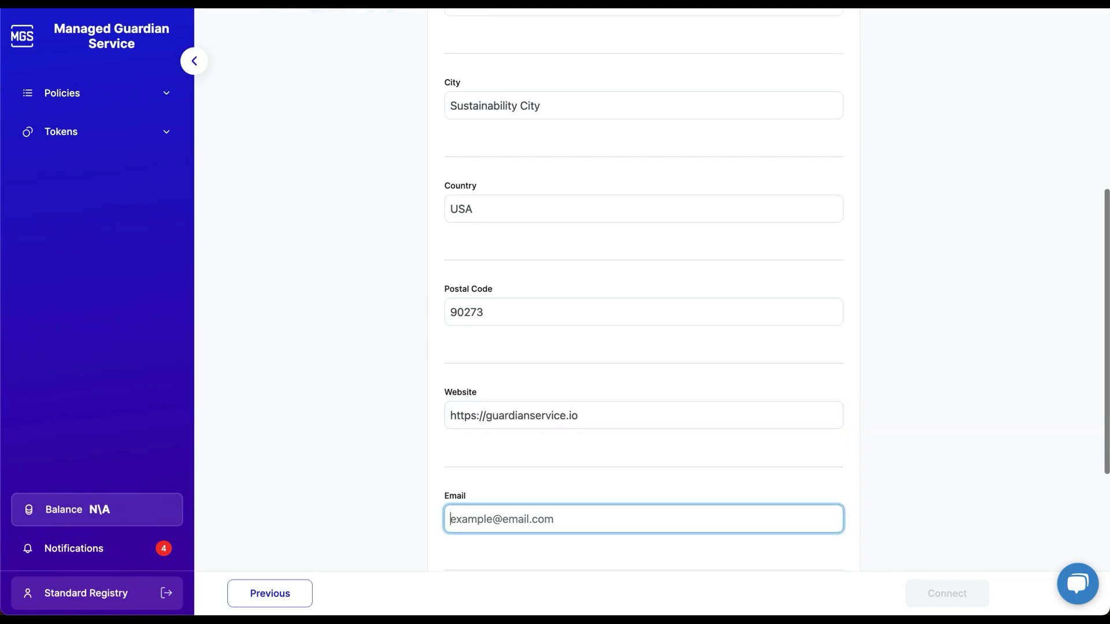
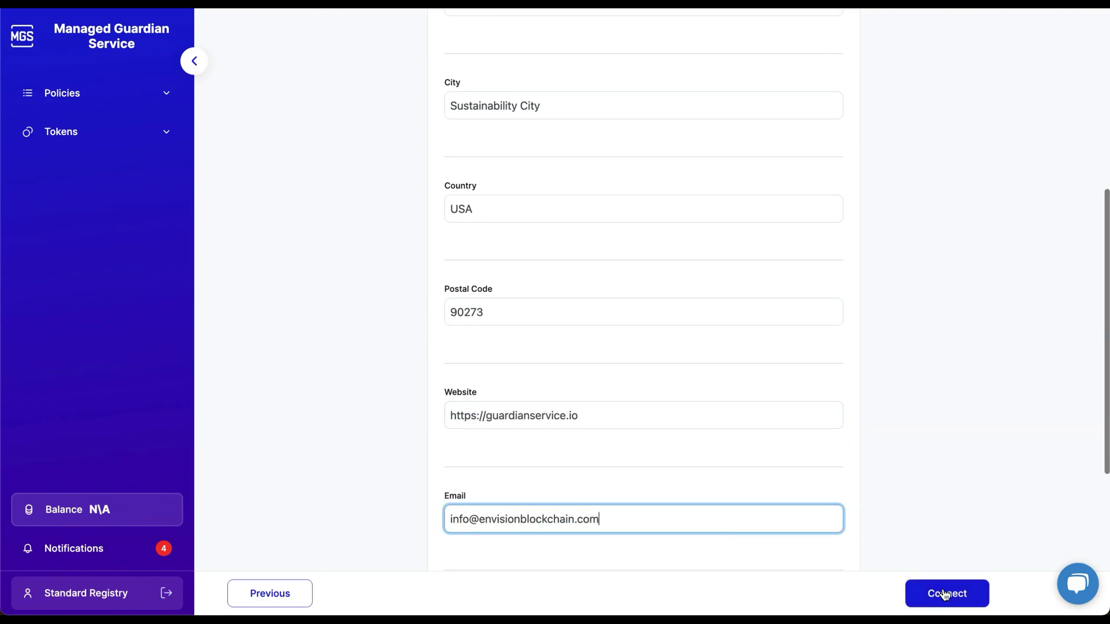
click(945, 595)
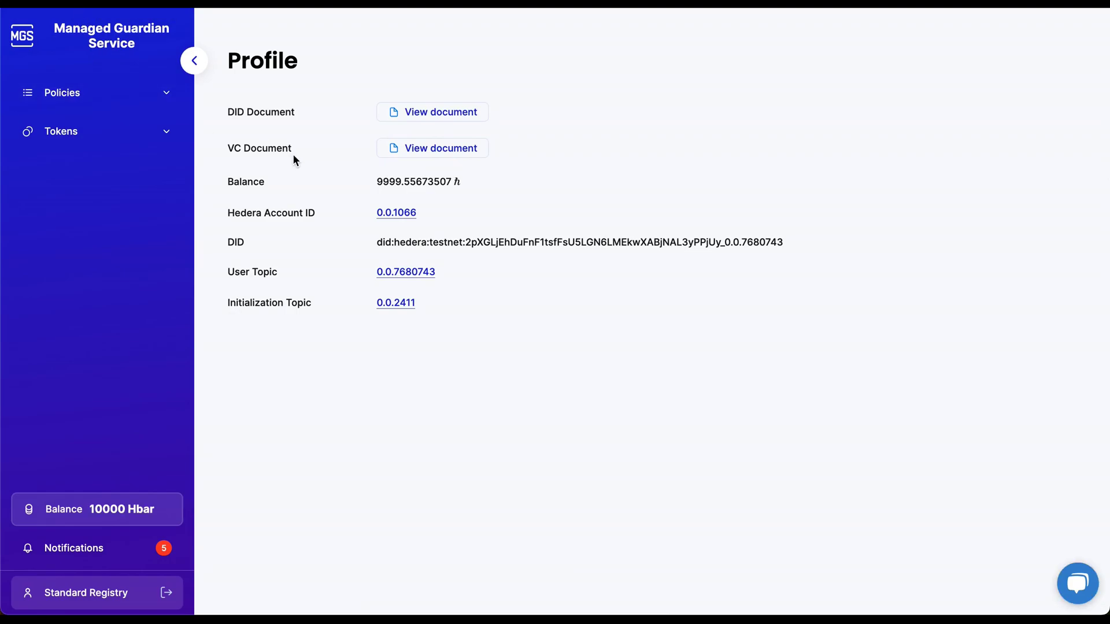
Review the connected account's DID document, then its VC document, on the Profile page.
click(431, 114)
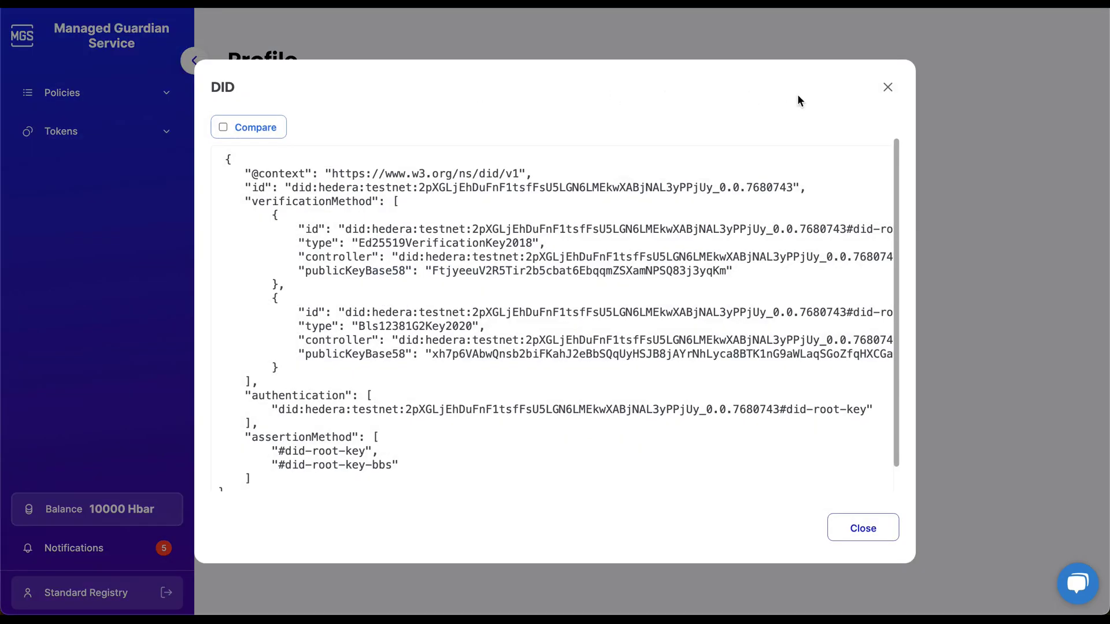
click(887, 88)
click(417, 149)
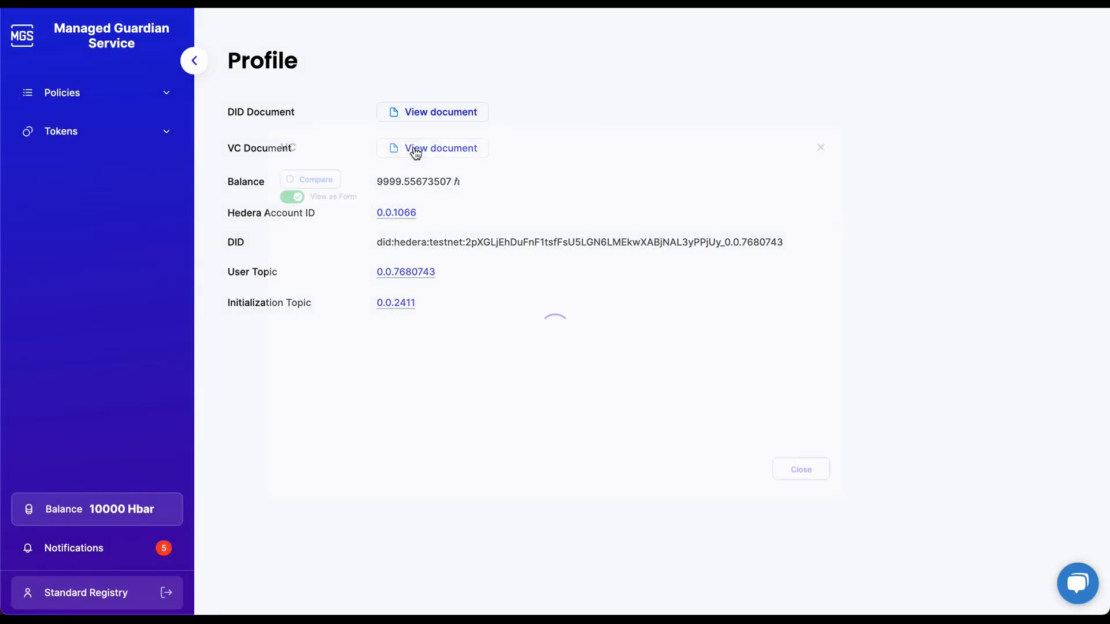
scroll(497, 203, down, 3)
scroll(498, 201, down, 6)
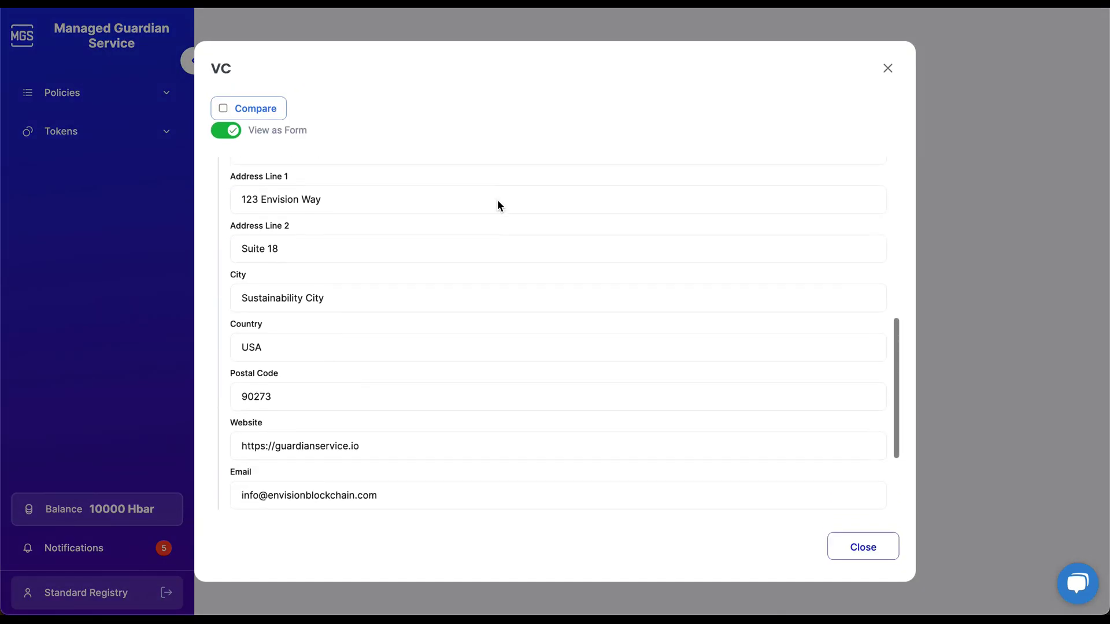
click(889, 71)
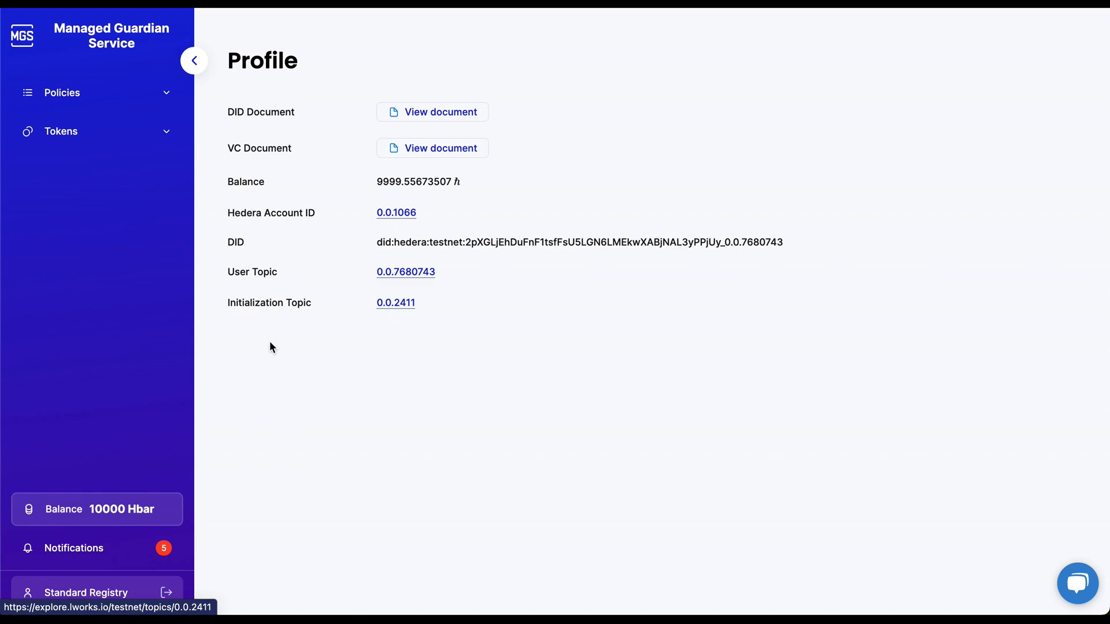
click(85, 560)
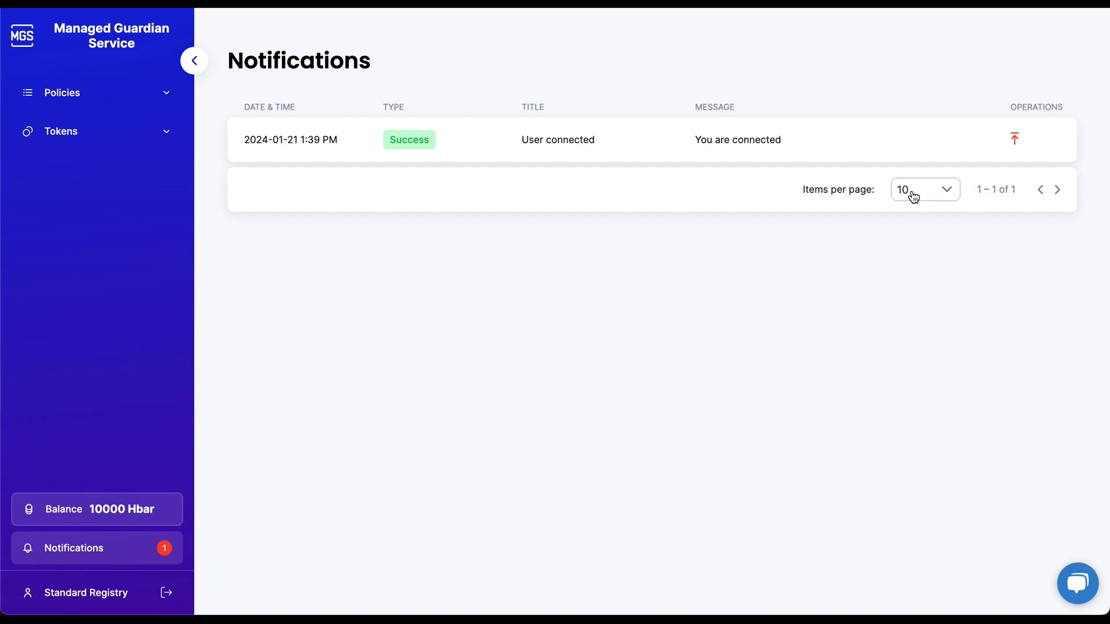
Dismiss the User connected notification and go to the Policies > Schemas page.
click(1015, 142)
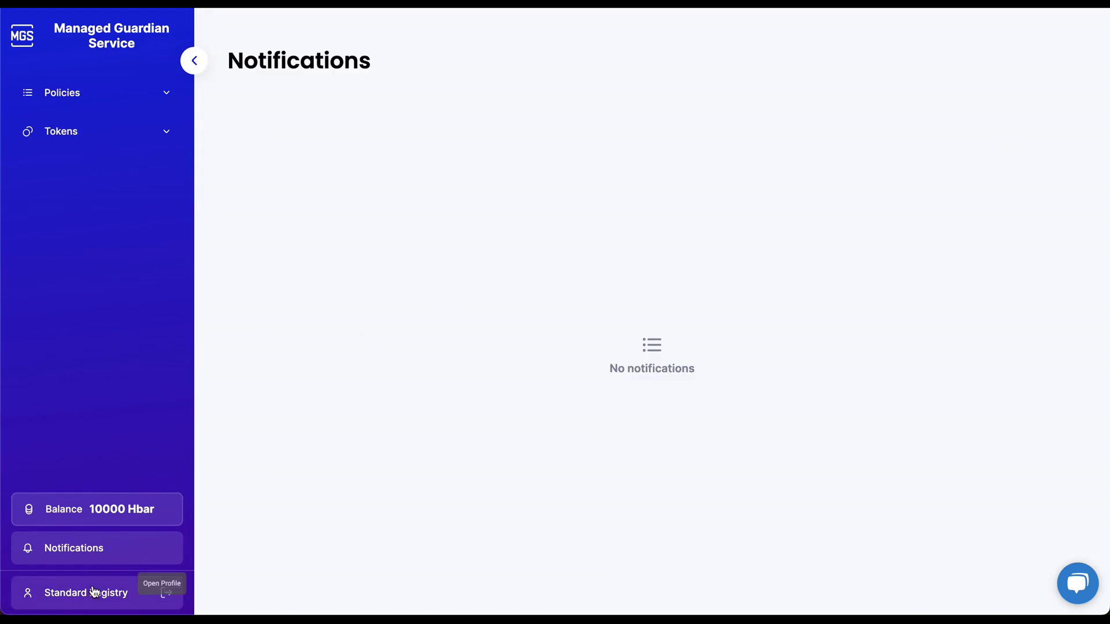
click(94, 589)
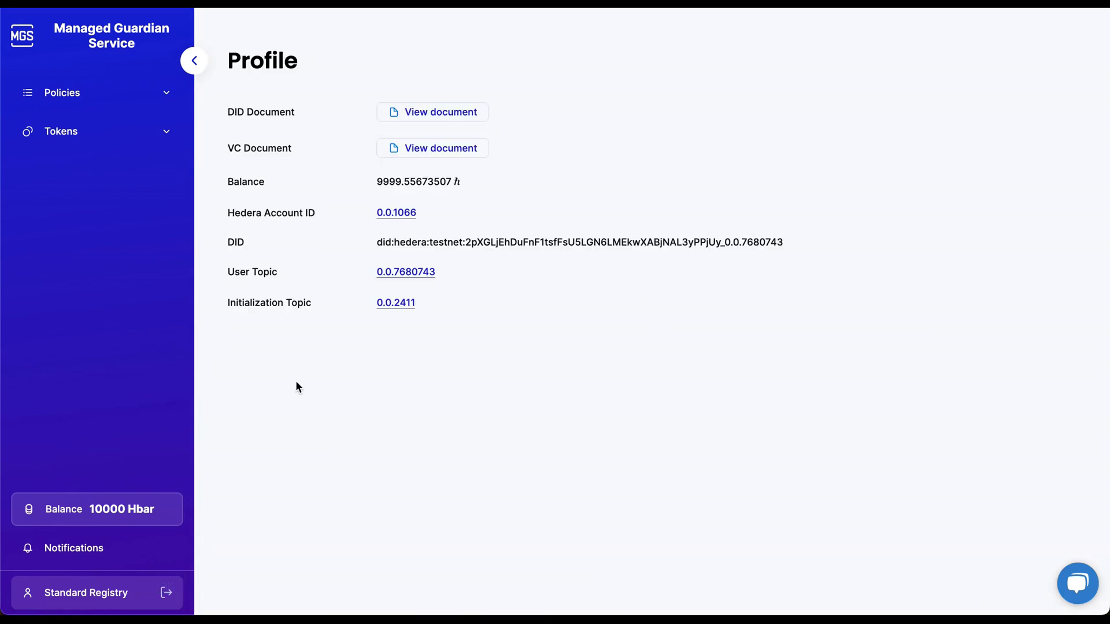
click(167, 101)
click(139, 131)
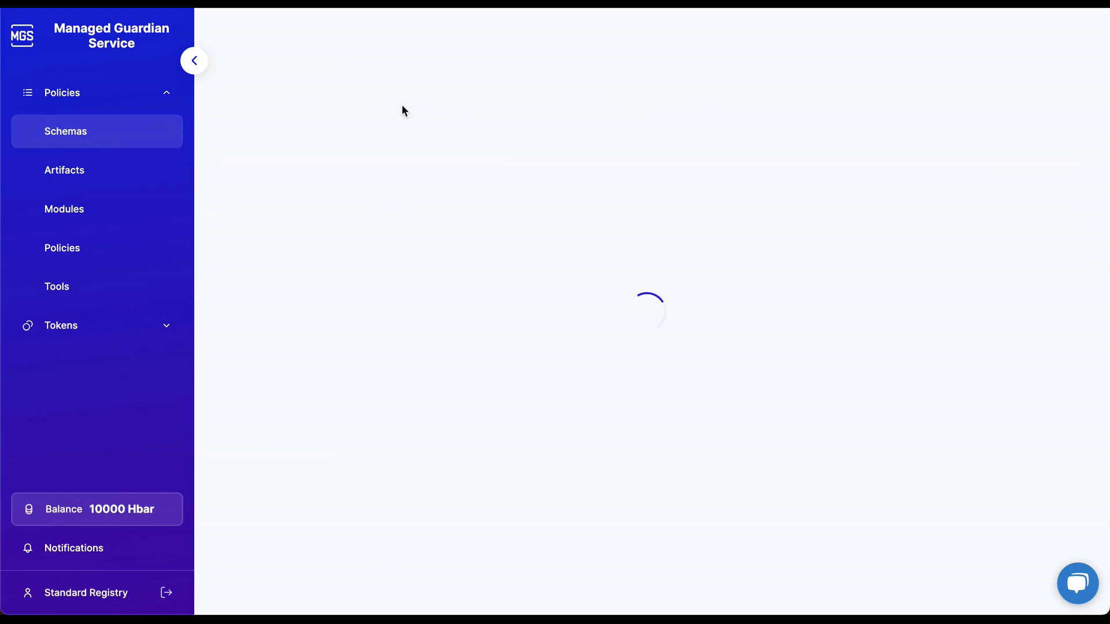
click(476, 109)
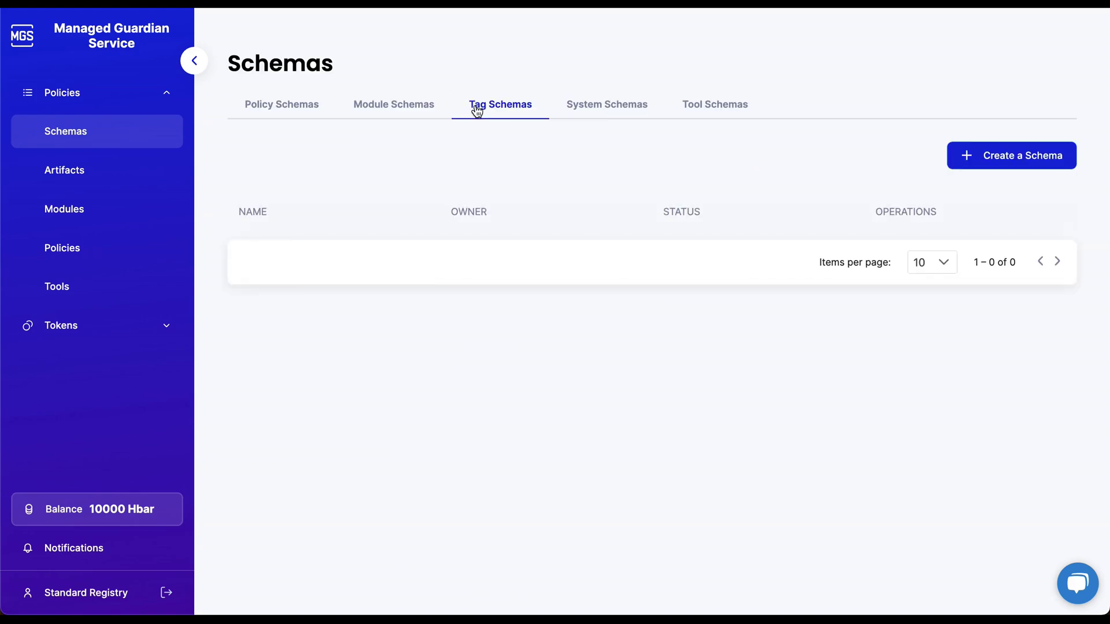
click(580, 110)
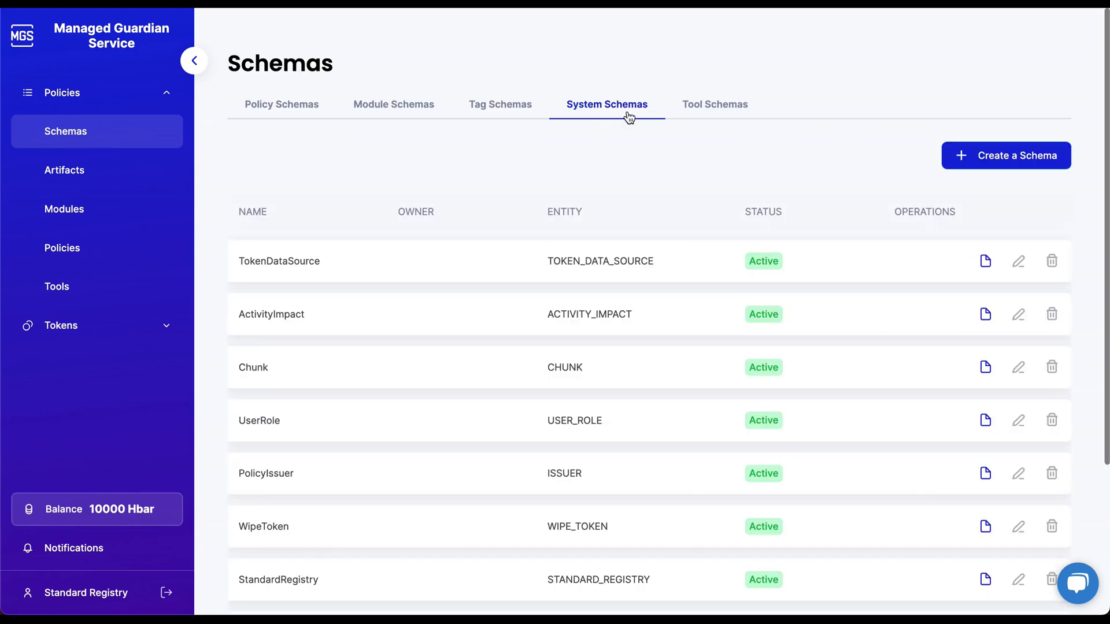
click(698, 109)
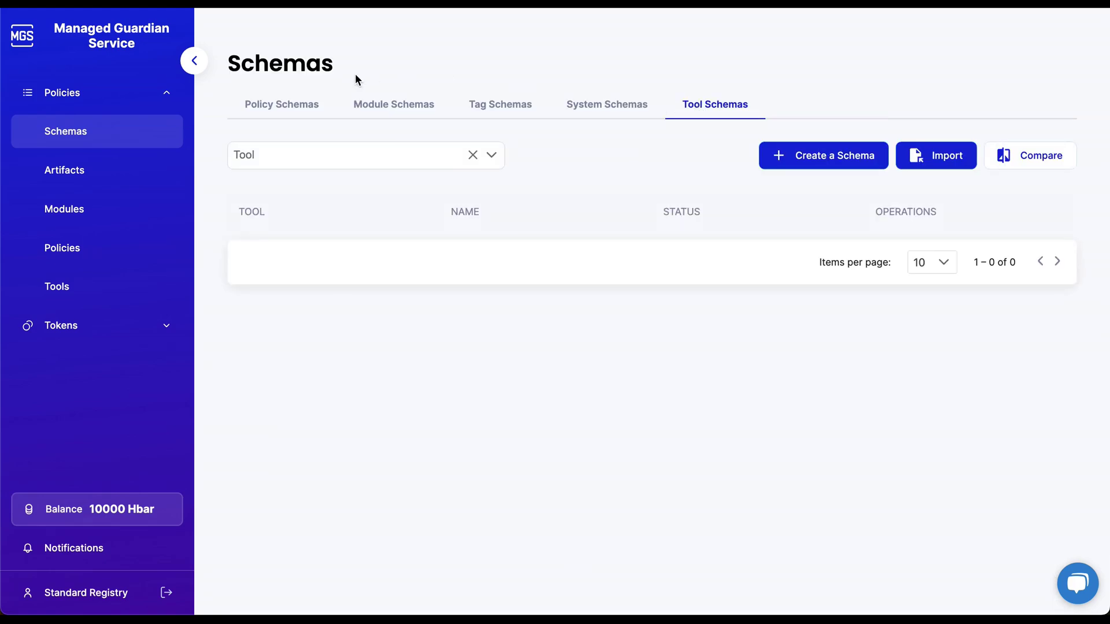
click(315, 105)
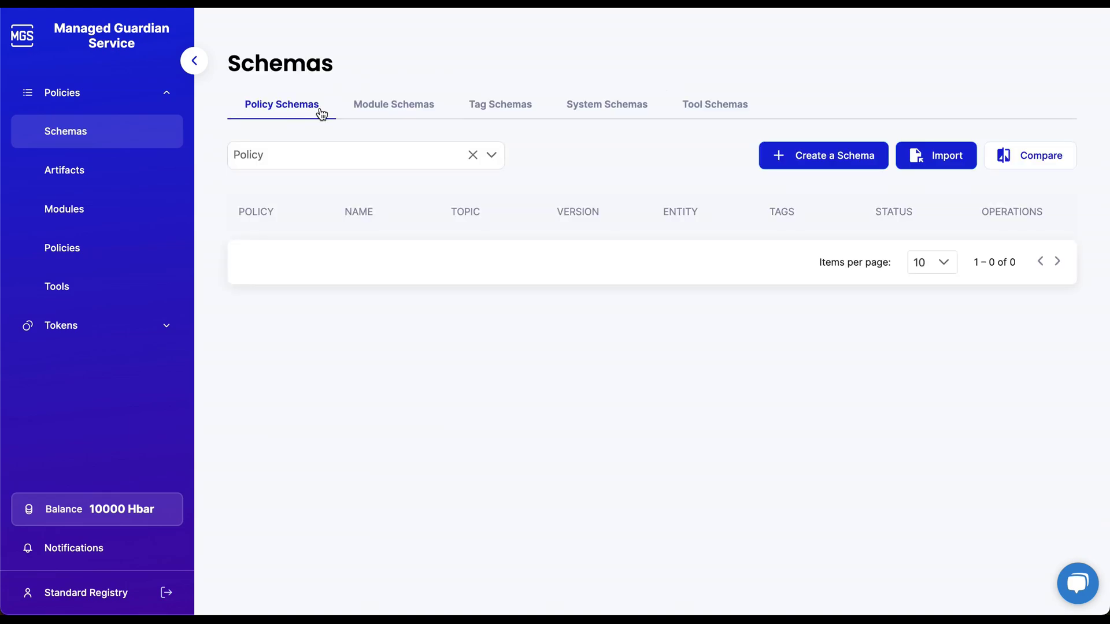
Start a new schema and add a field, leaving its type as Number.
click(830, 166)
scroll(555, 330, down, 5)
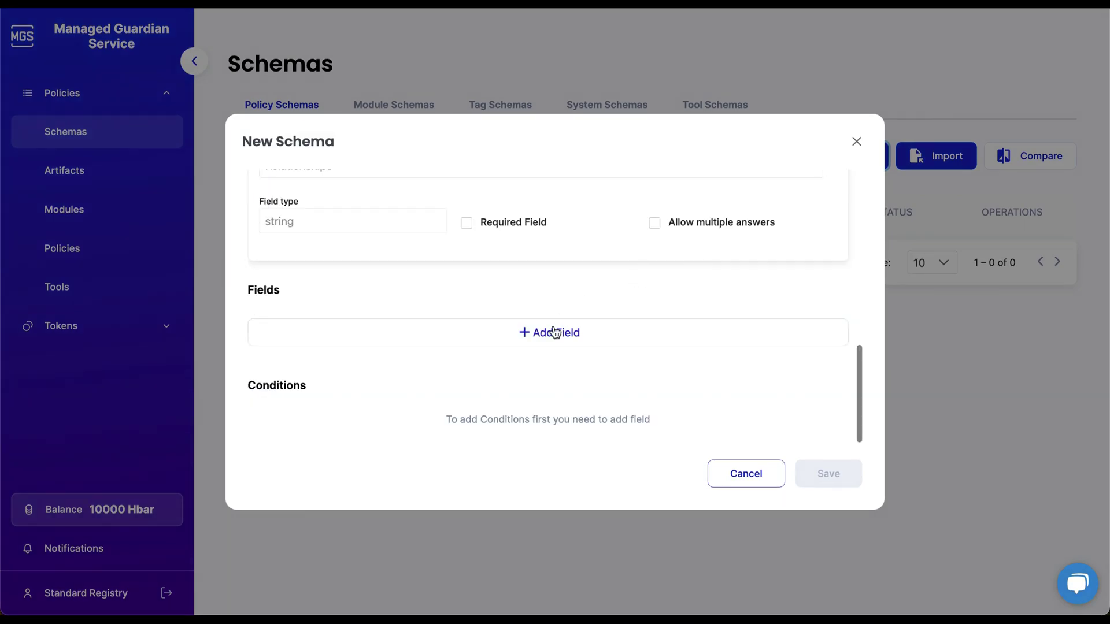
click(553, 332)
scroll(553, 331, down, 2)
click(554, 341)
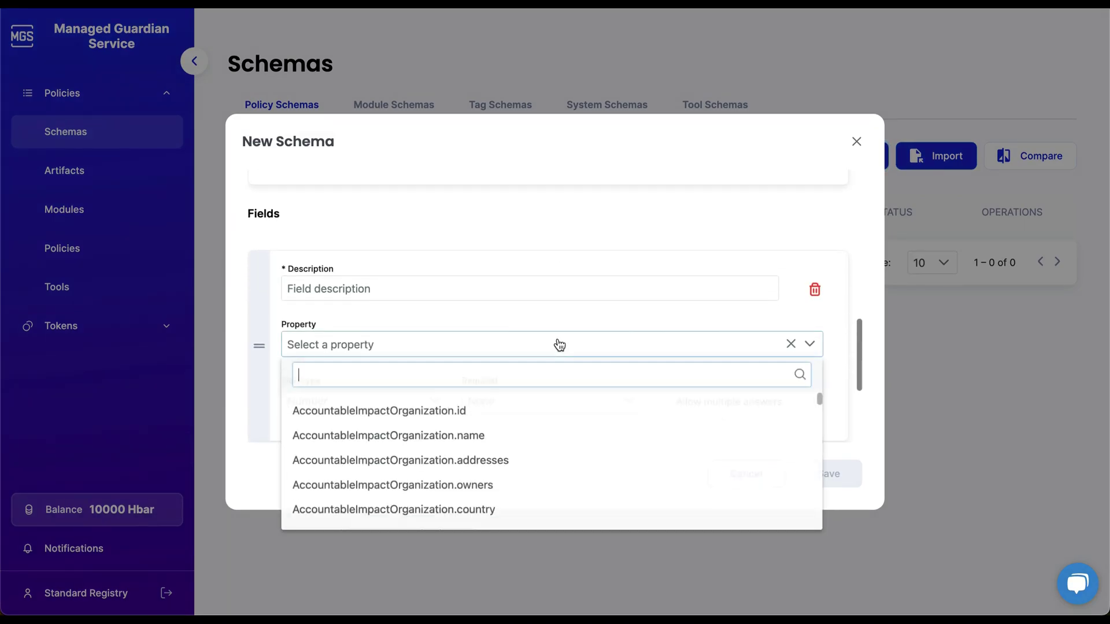
scroll(556, 344, down, 1)
click(430, 374)
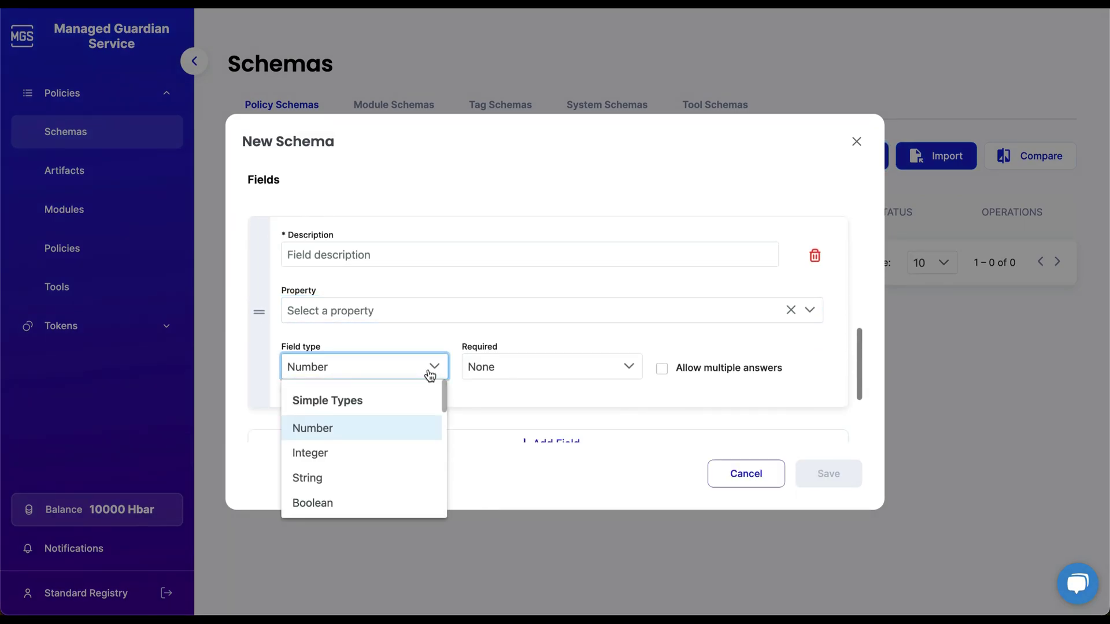
click(433, 367)
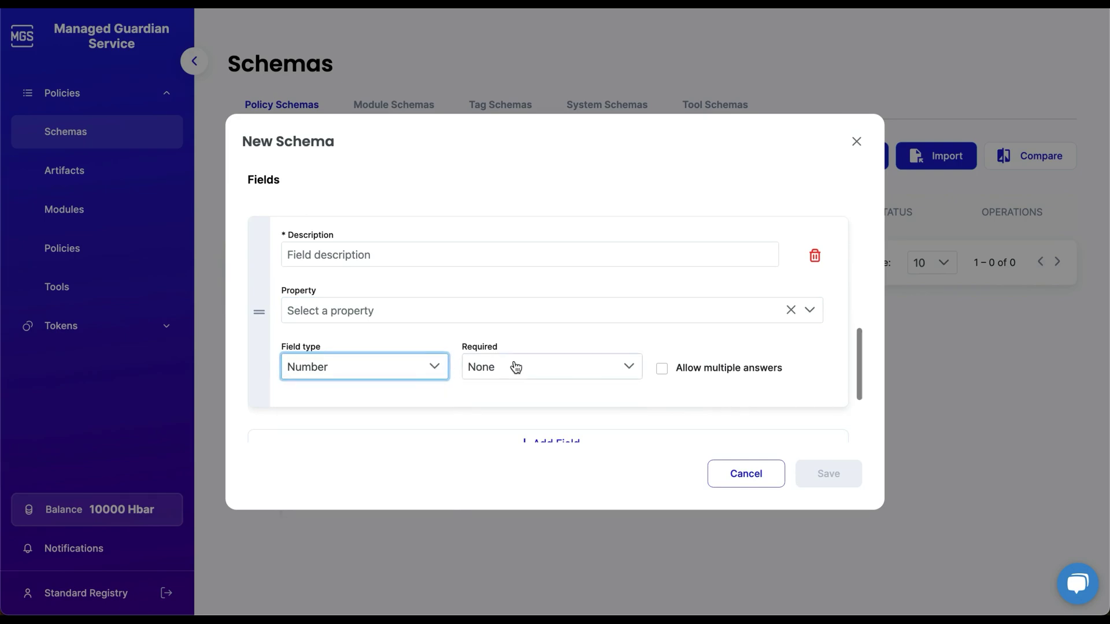
Set the entity to Encrypted Verifiable Credential, toggle the field's Private flag off again, and cancel.
scroll(622, 380, up, 10)
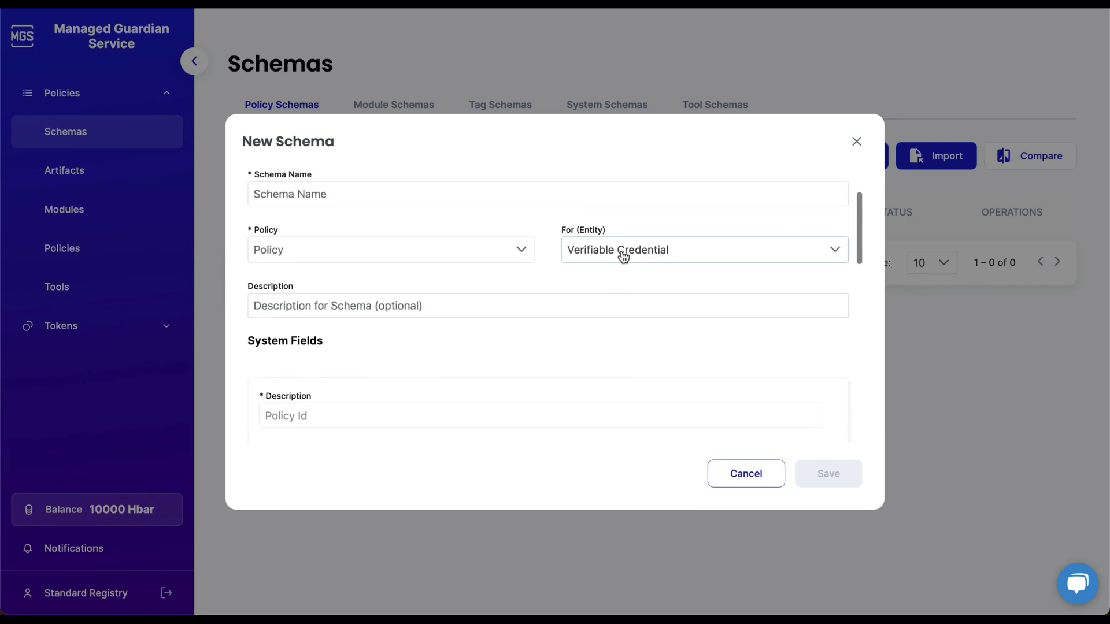
click(622, 260)
click(631, 331)
scroll(630, 332, down, 5)
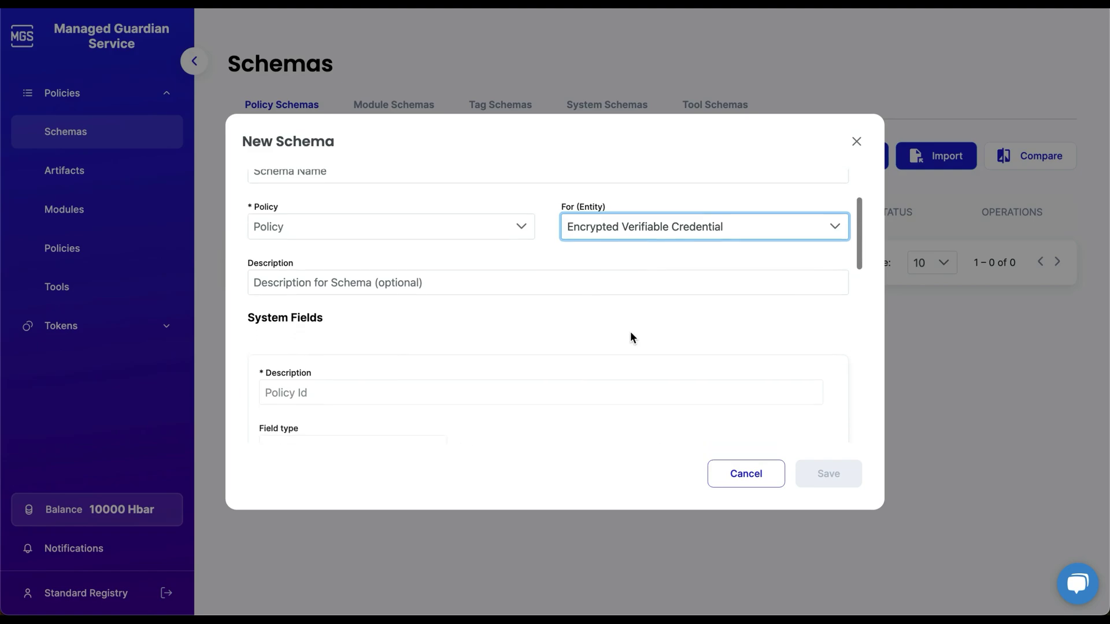
scroll(630, 332, down, 8)
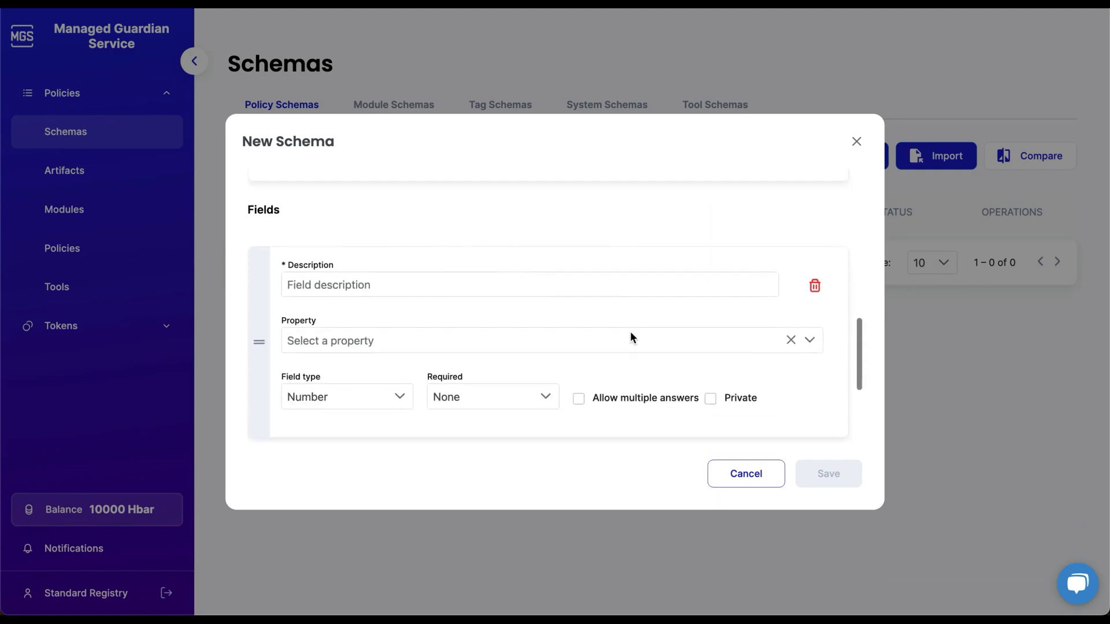
click(713, 311)
click(711, 309)
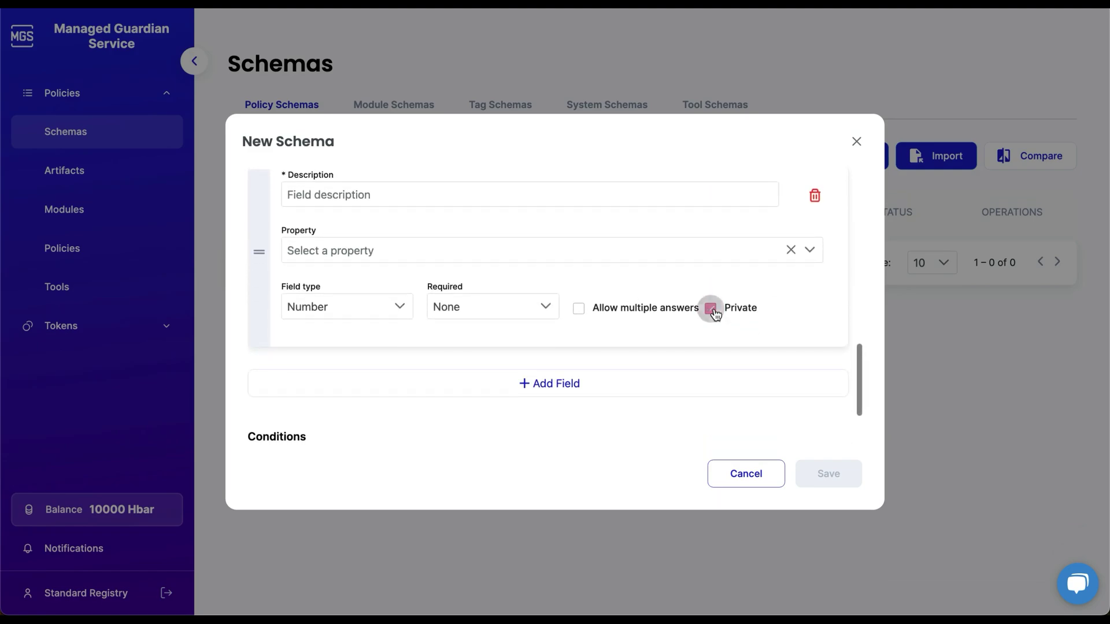
click(743, 474)
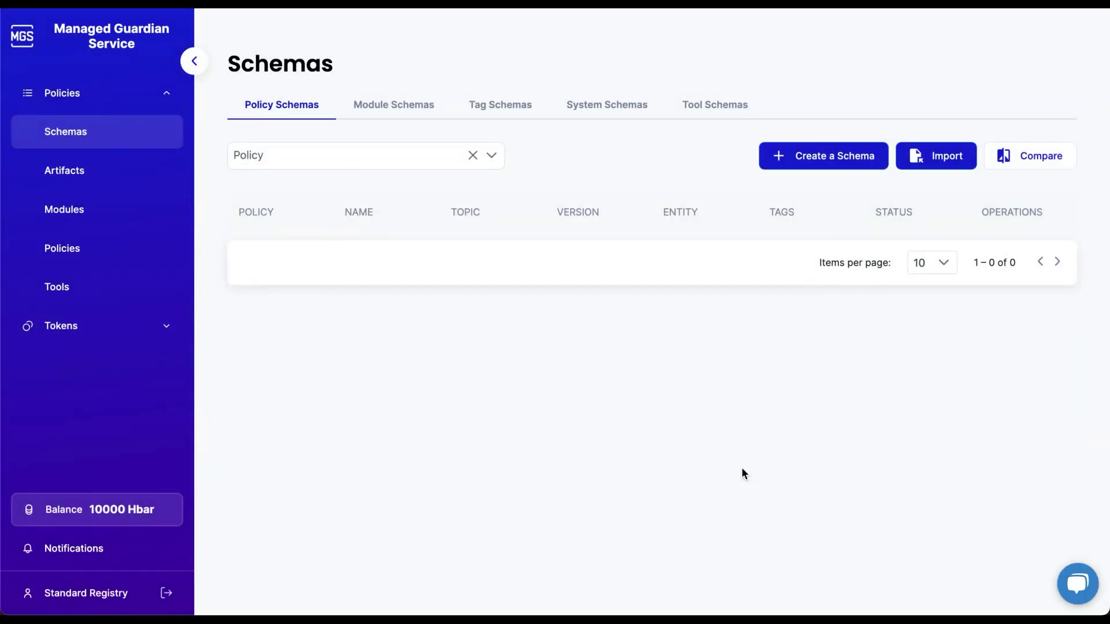
Browse the Artifacts, Modules, Manage Policies, Tools and Tokens pages.
click(111, 178)
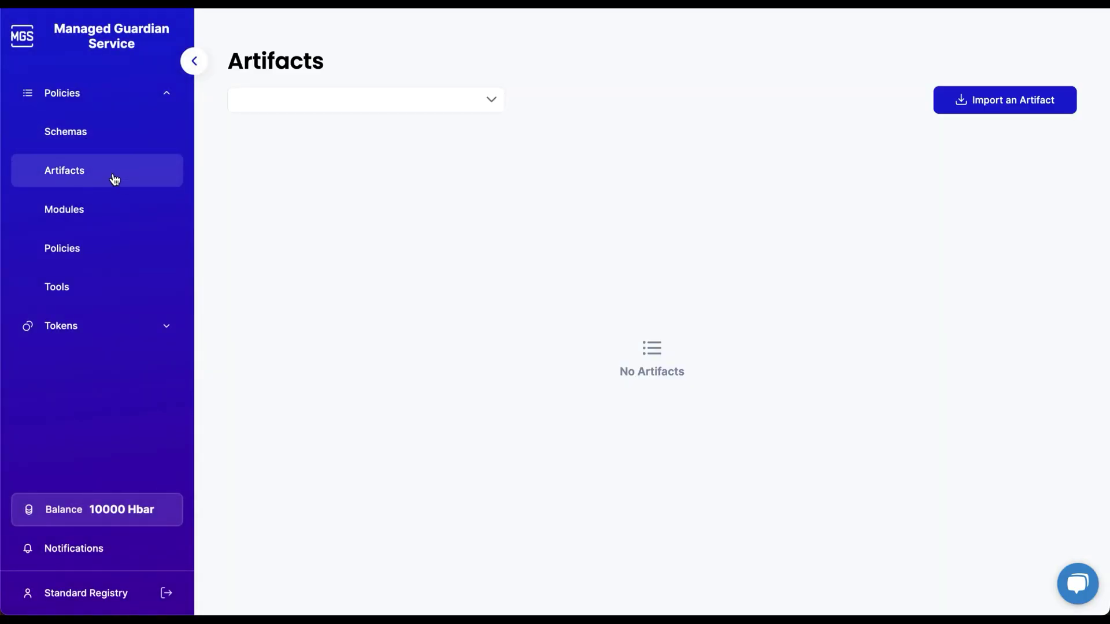
click(91, 209)
click(79, 246)
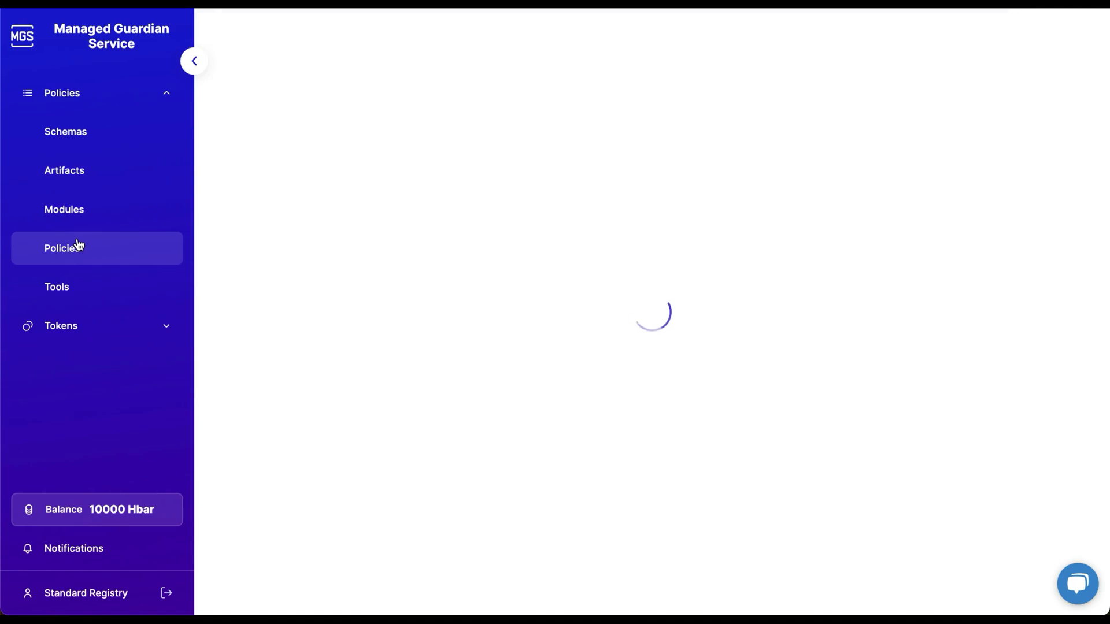
click(74, 288)
click(147, 325)
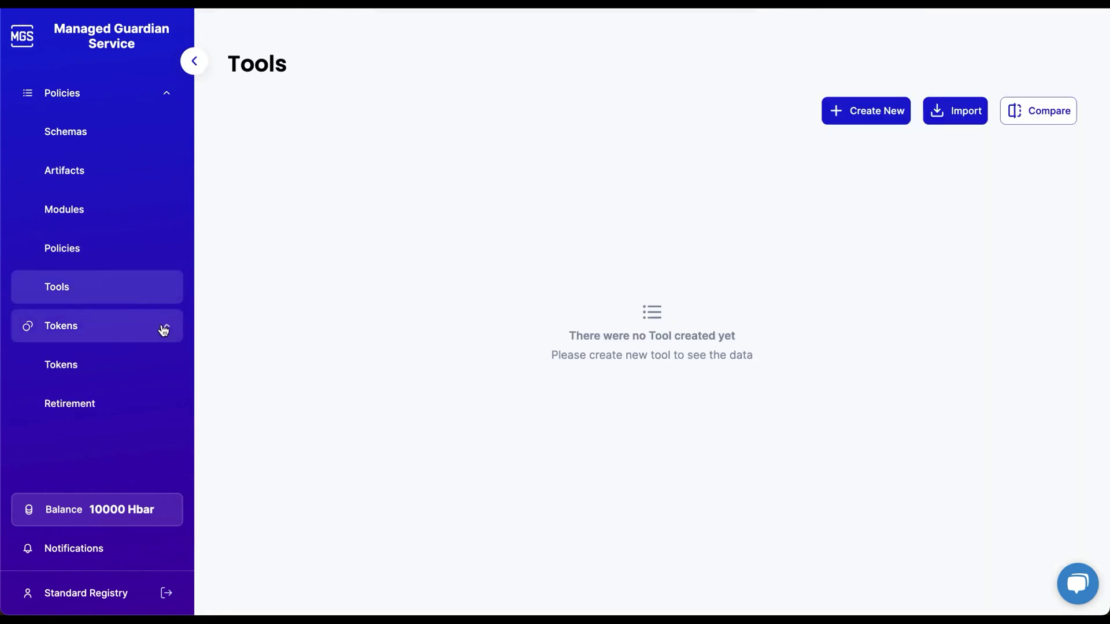
click(125, 363)
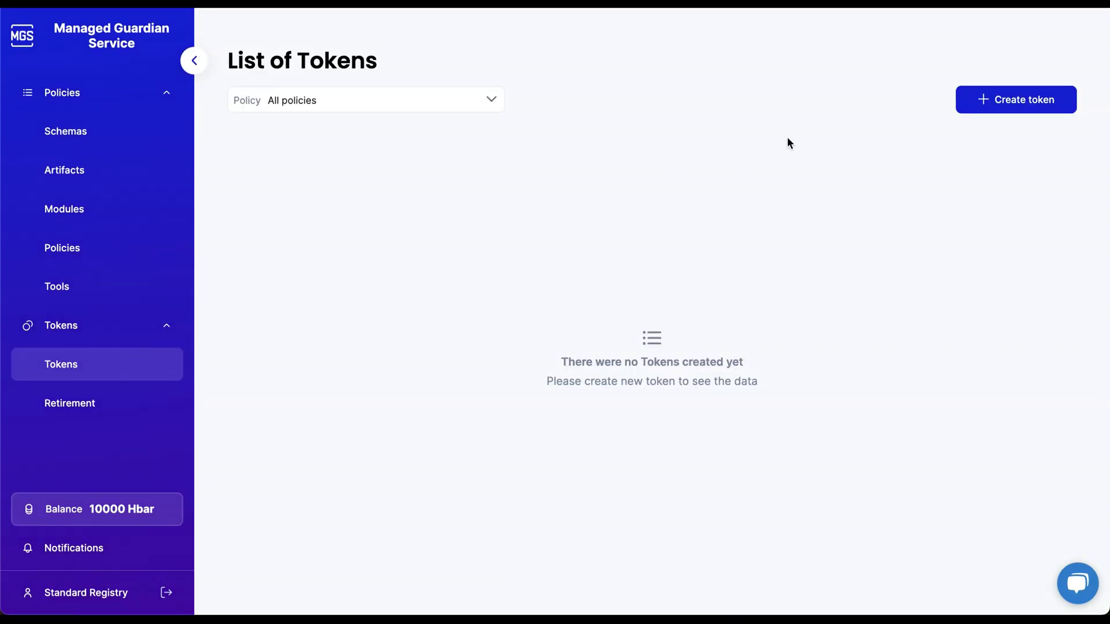
Try the Create token form with type Non-Fungible, close it uncreated, and return to Manage Policies.
click(984, 103)
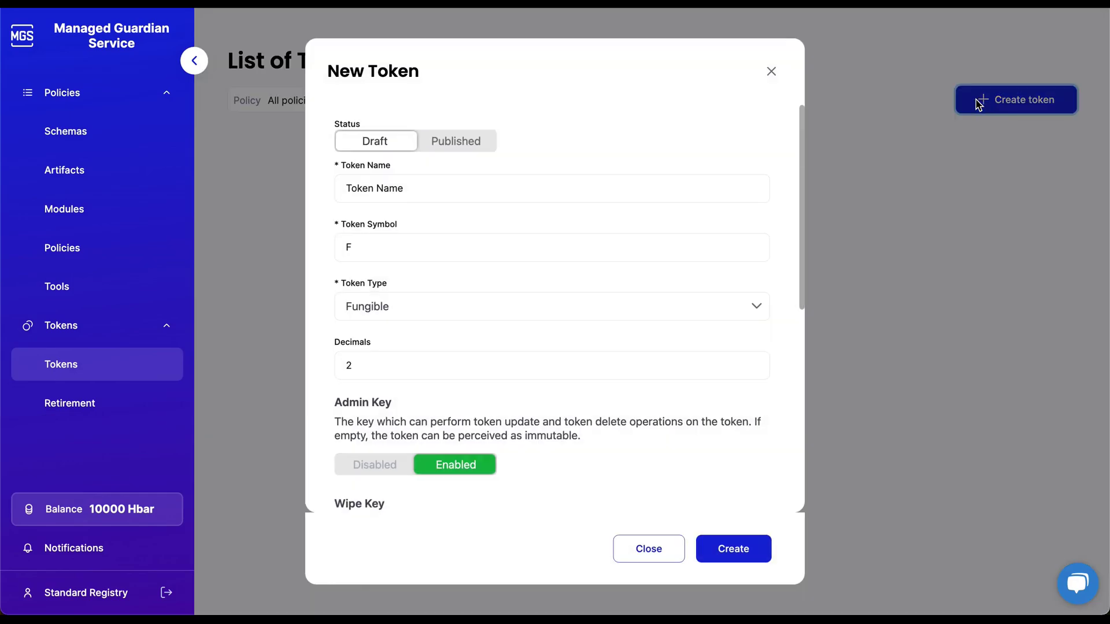
click(449, 192)
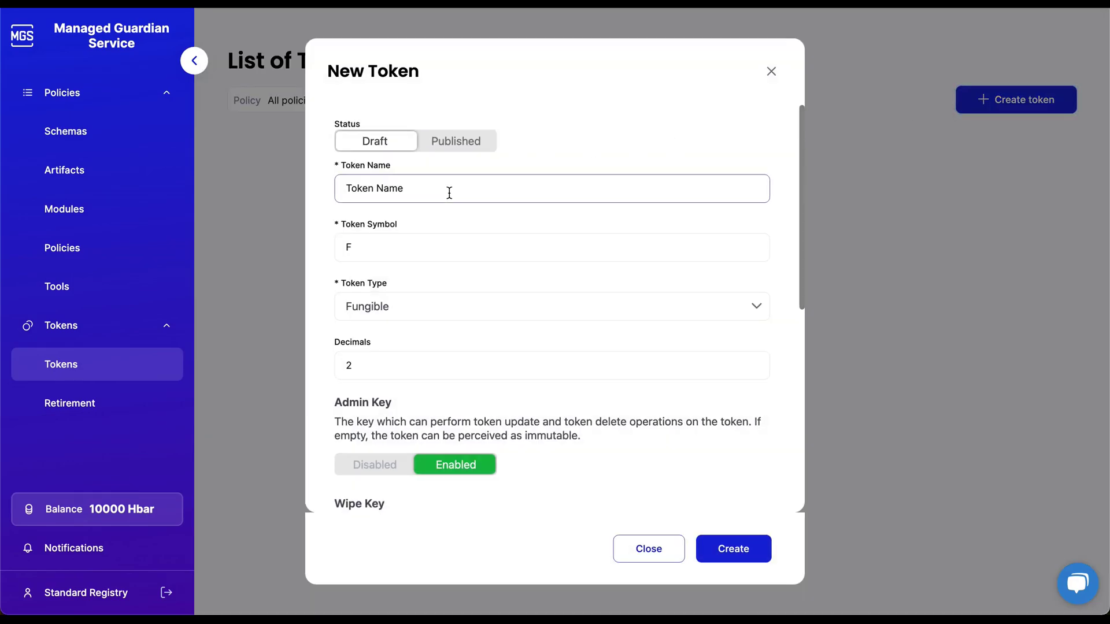
click(437, 244)
click(439, 306)
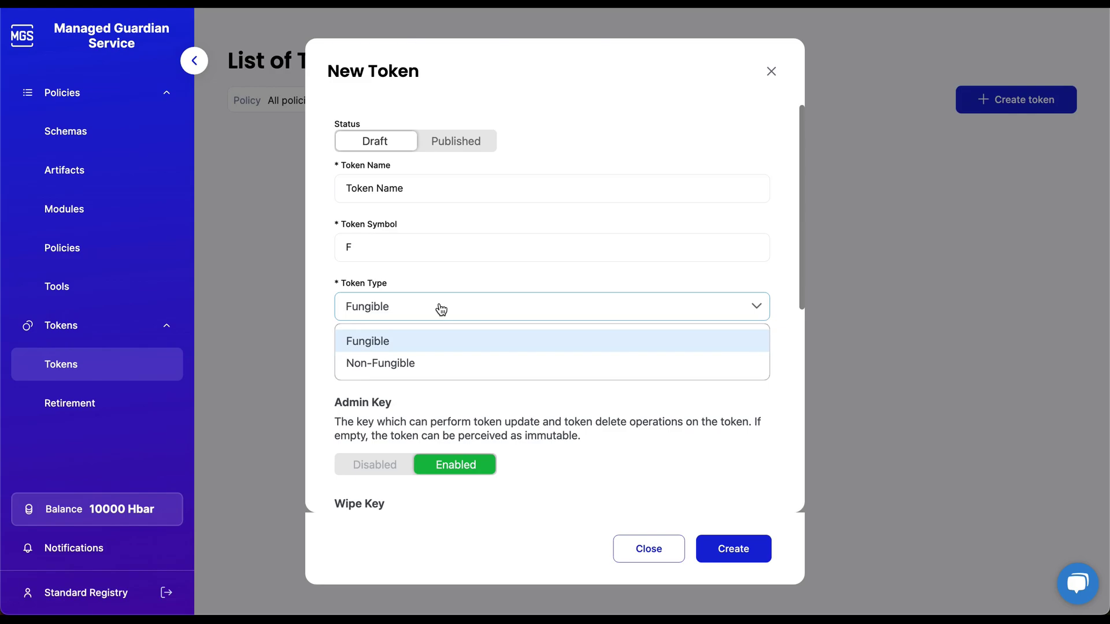
click(428, 363)
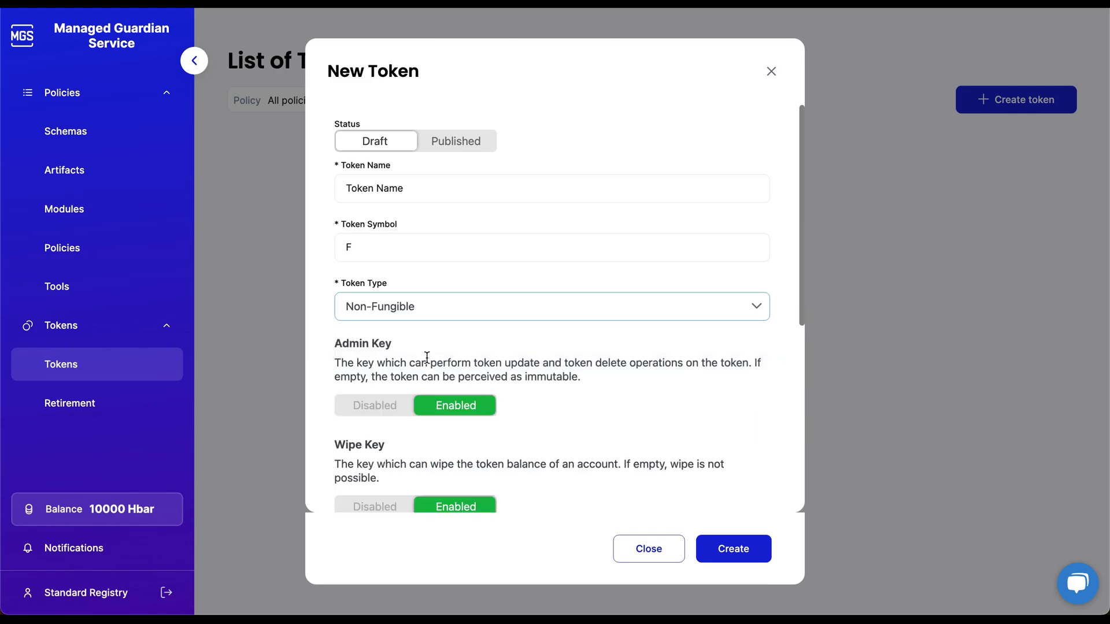
scroll(427, 358, down, 5)
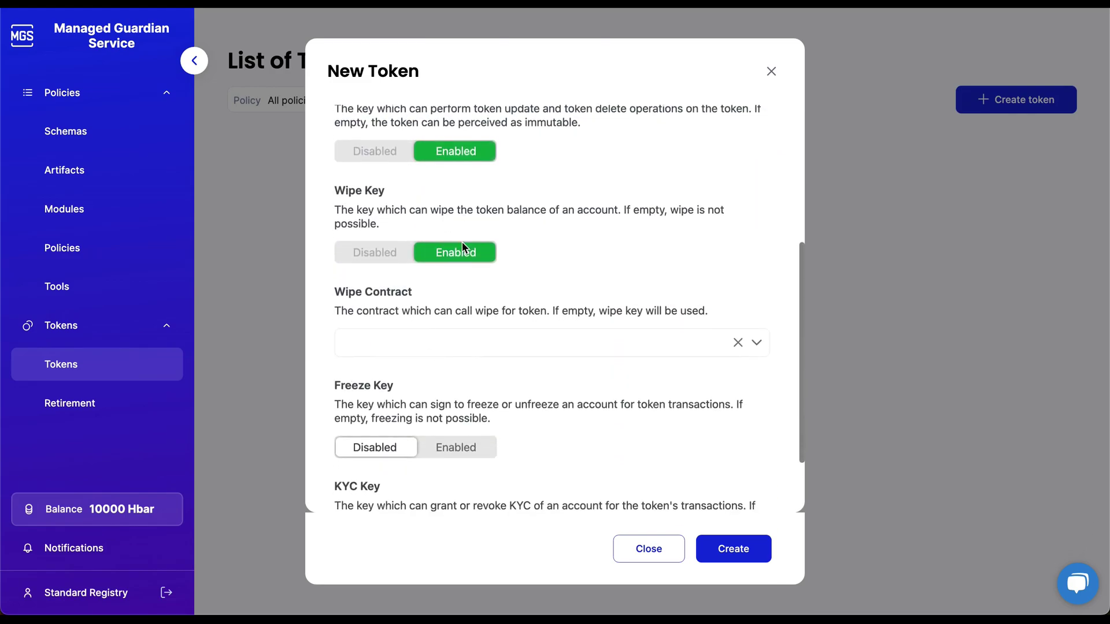
scroll(461, 345, down, 2)
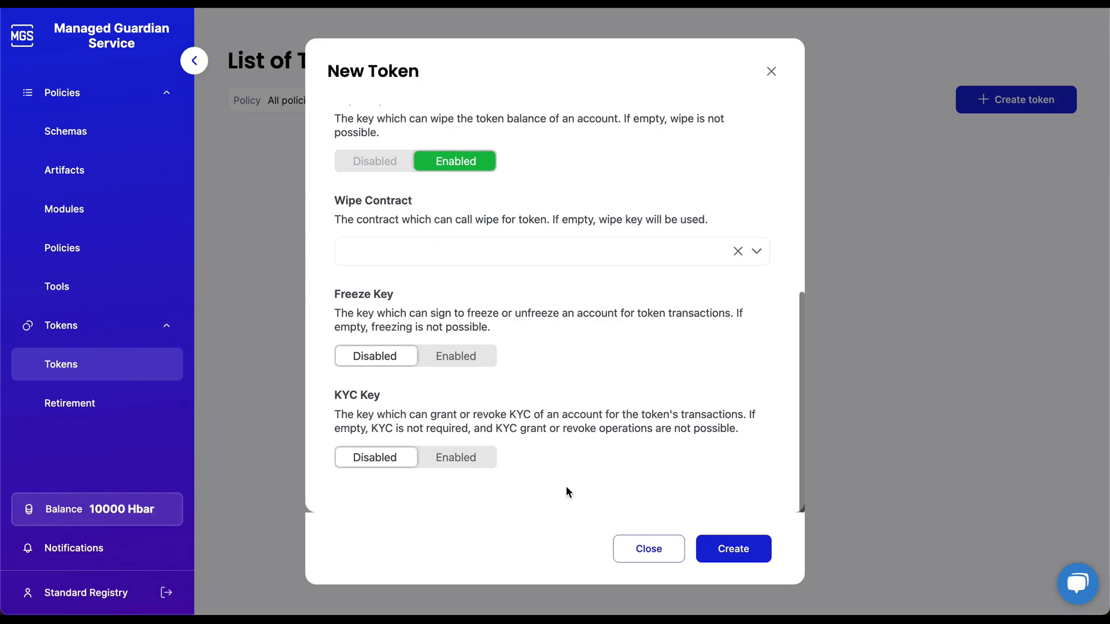
click(649, 549)
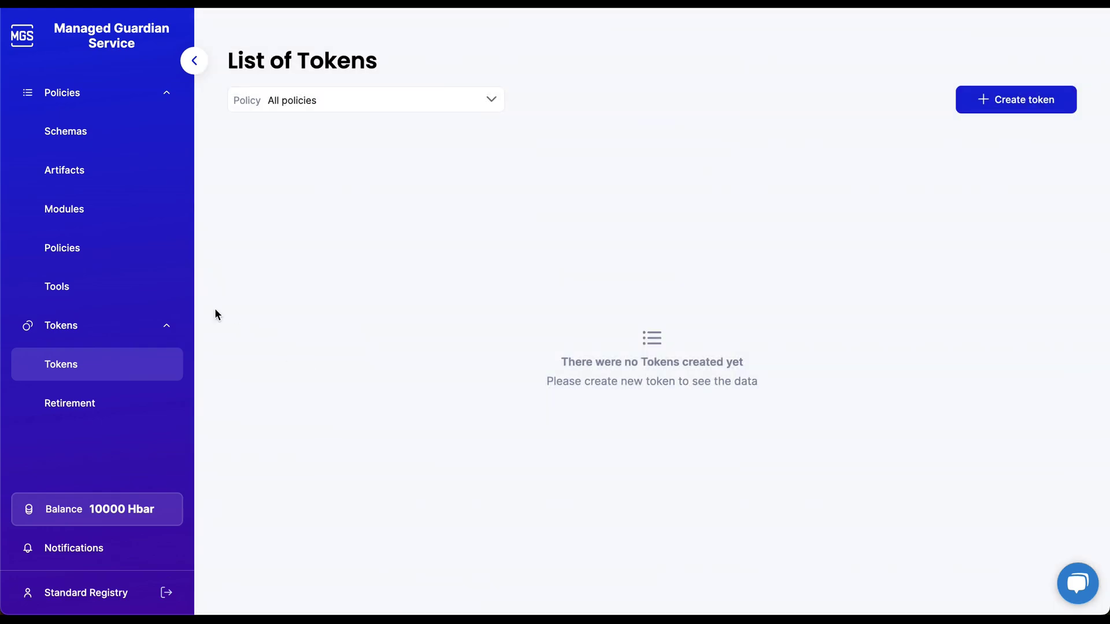
click(125, 258)
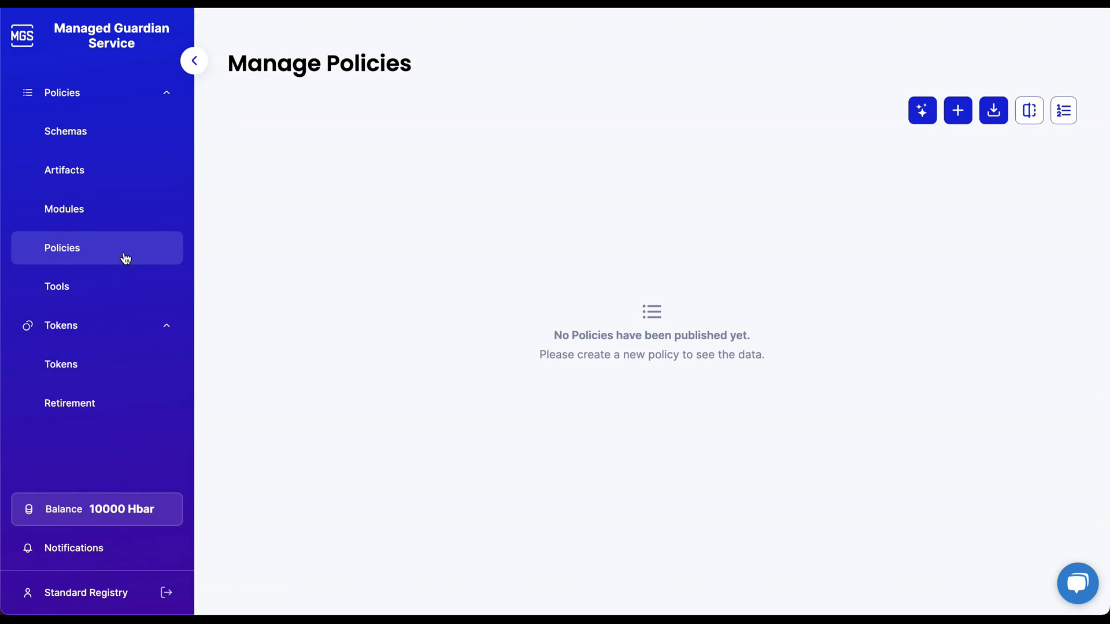
click(958, 111)
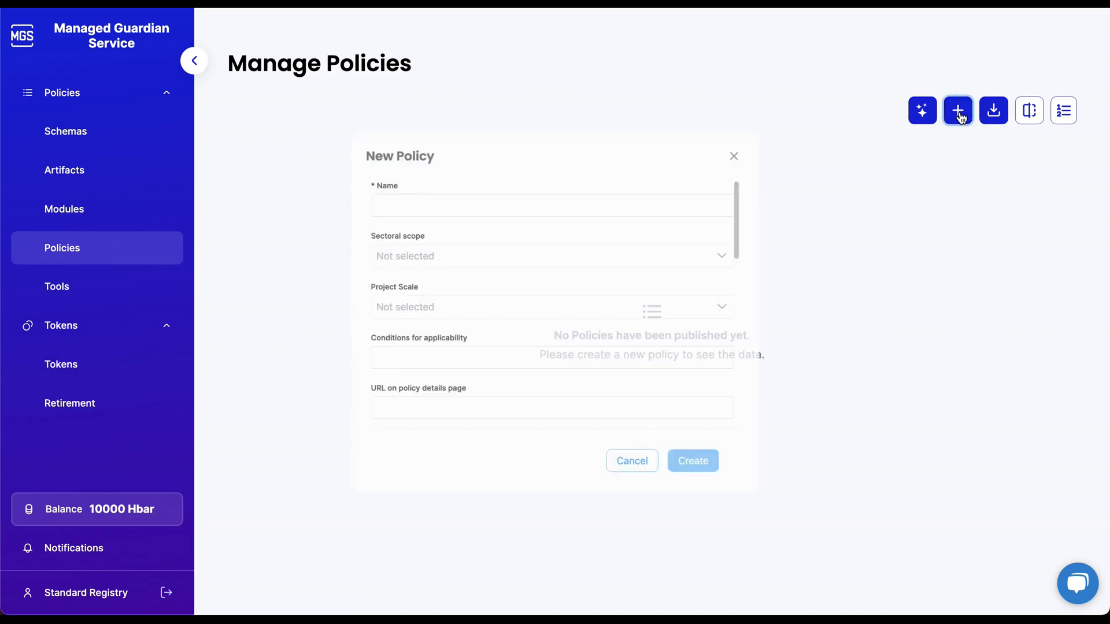
scroll(646, 182, down, 2)
scroll(646, 182, down, 7)
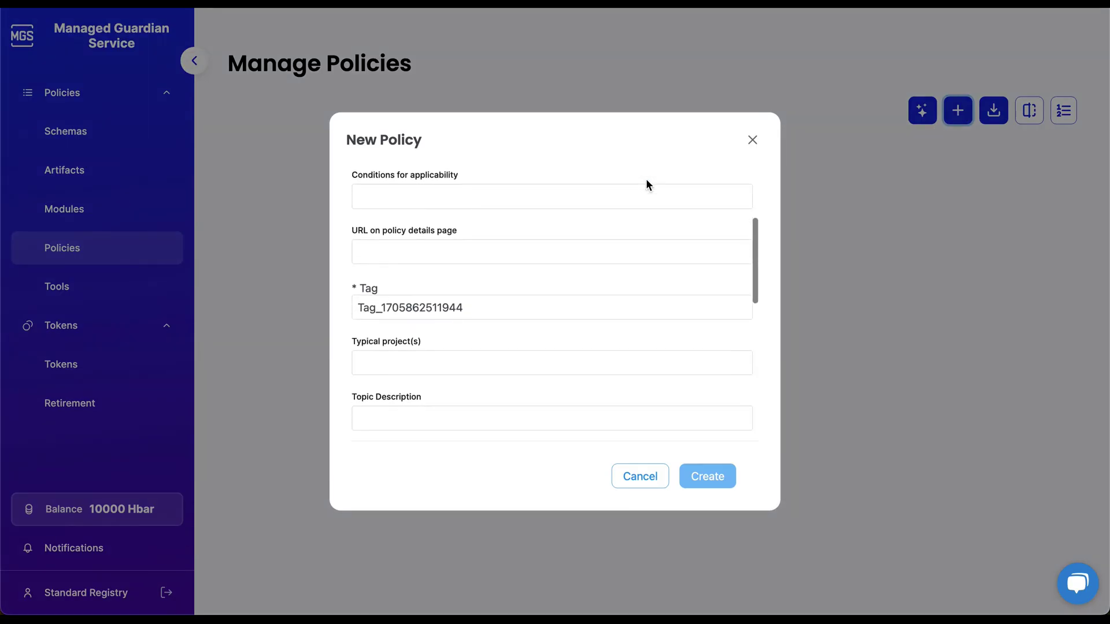
scroll(646, 180, down, 2)
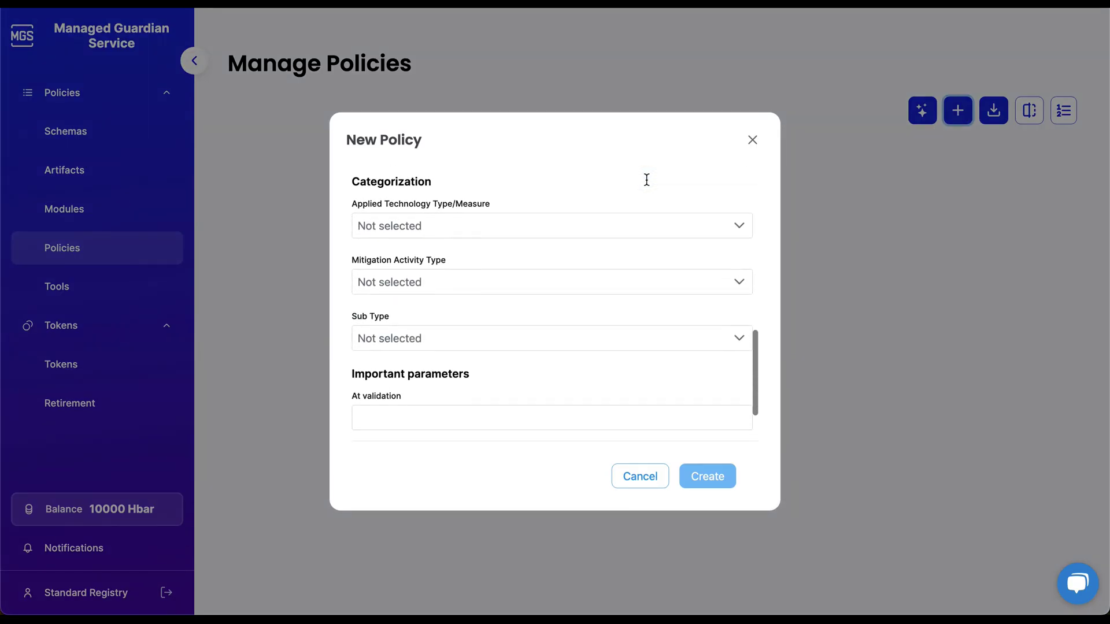
click(652, 479)
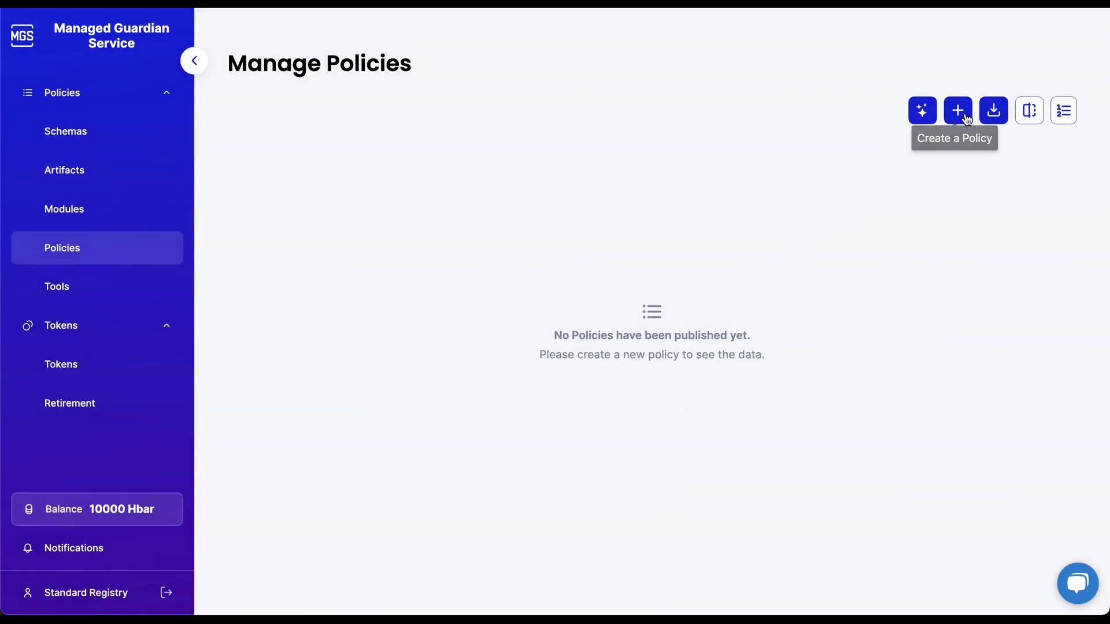
Select iRec v7 - Envision Blockchain from the Open Source Policies import list and review its documentation.
click(992, 110)
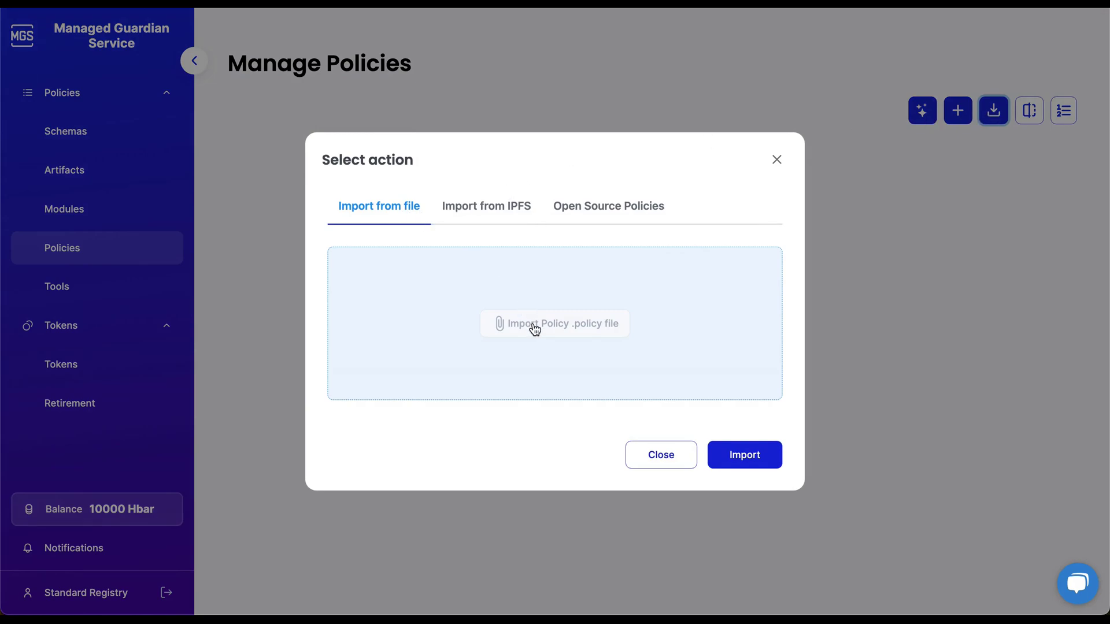
click(483, 207)
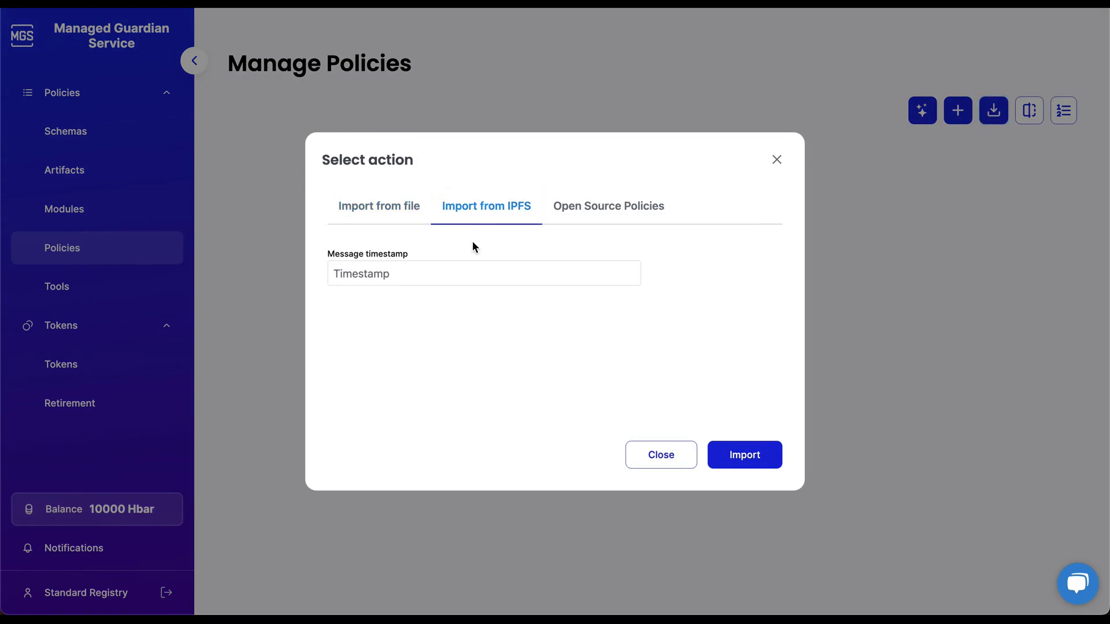
click(589, 208)
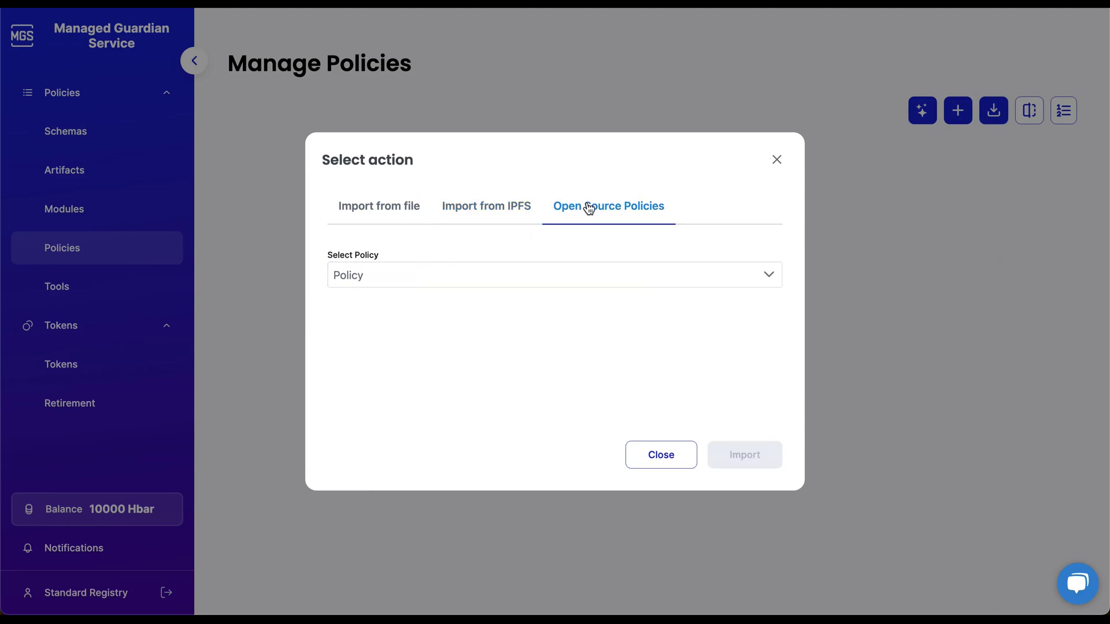
click(622, 280)
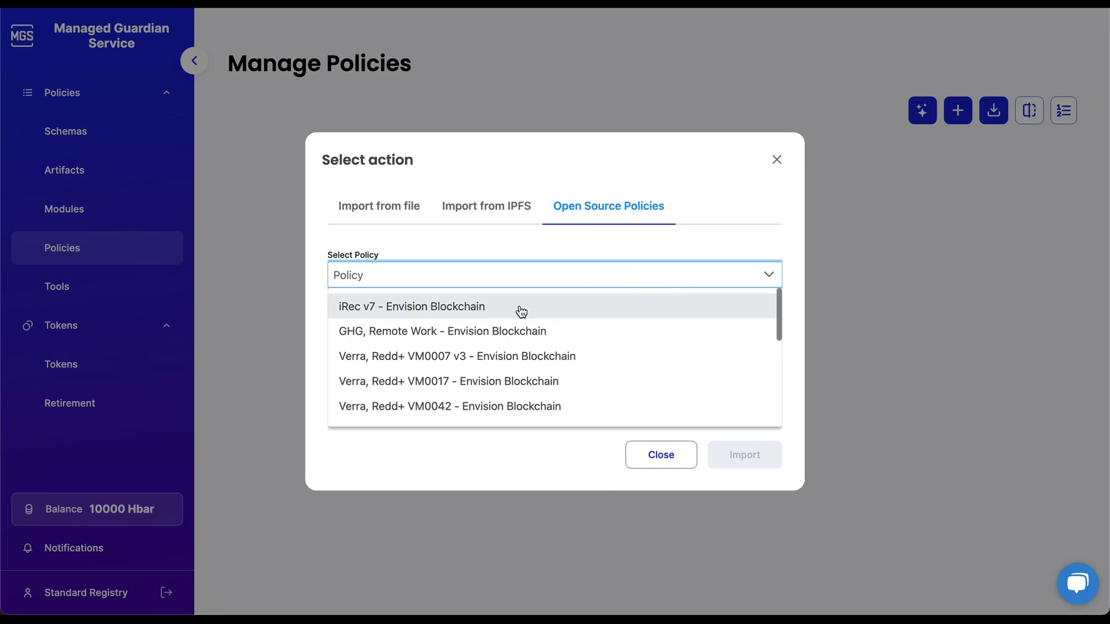
scroll(511, 312, down, 4)
scroll(515, 315, down, 2)
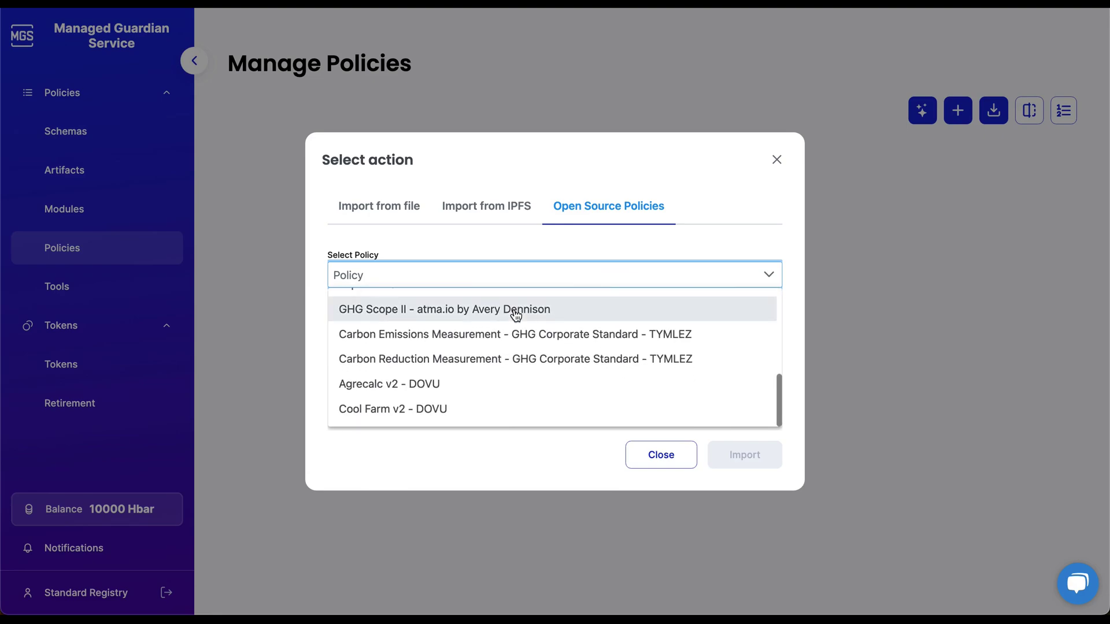
scroll(515, 314, up, 7)
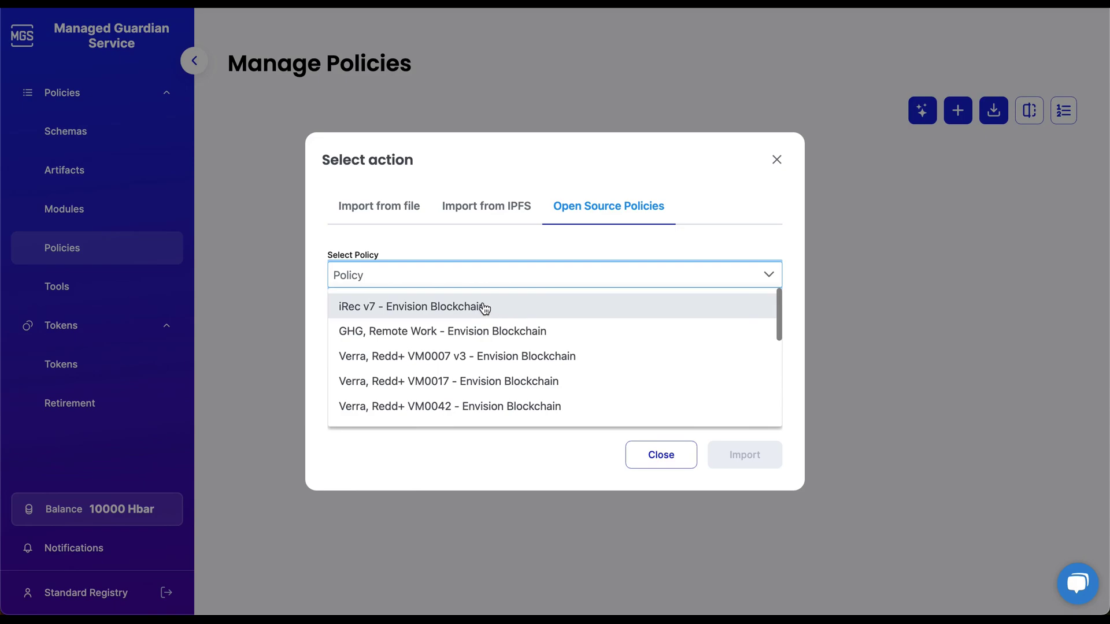
click(484, 308)
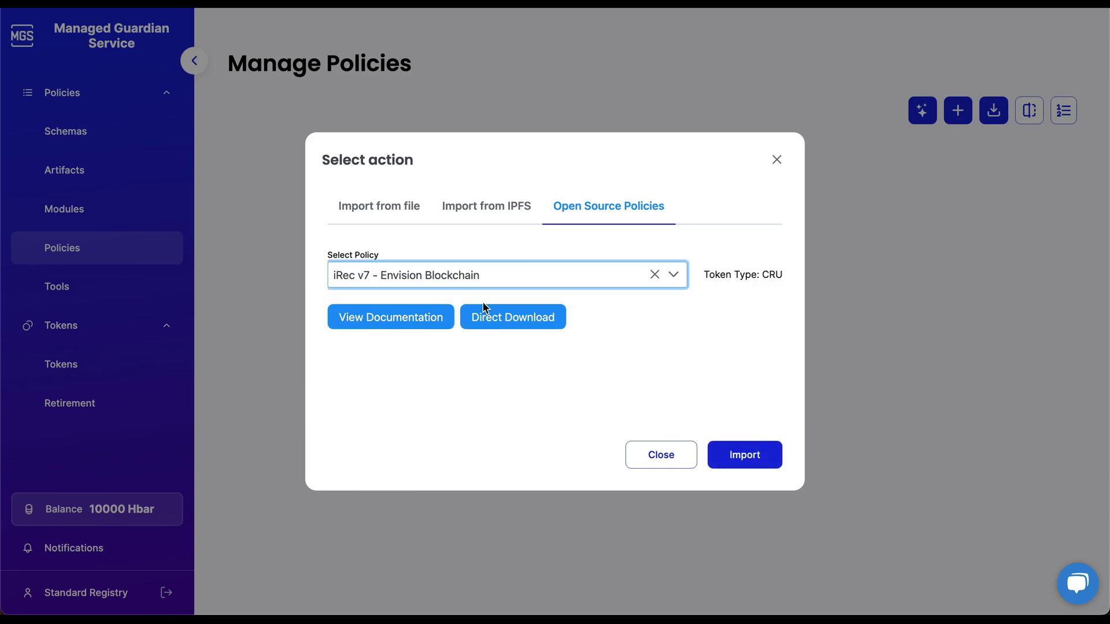
click(410, 312)
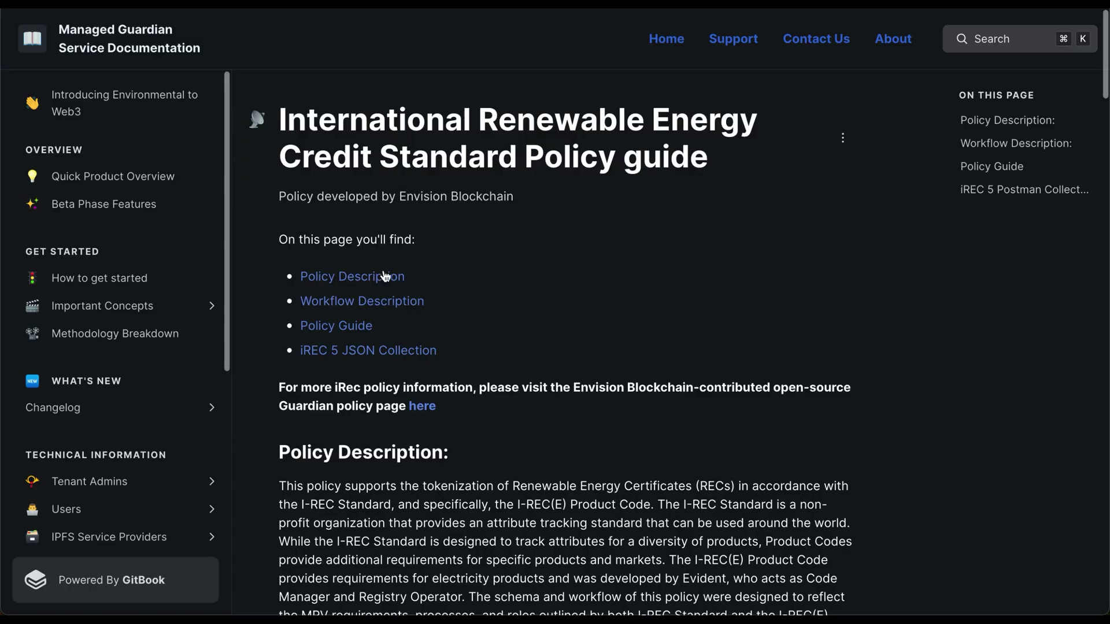
key(ctrl+w)
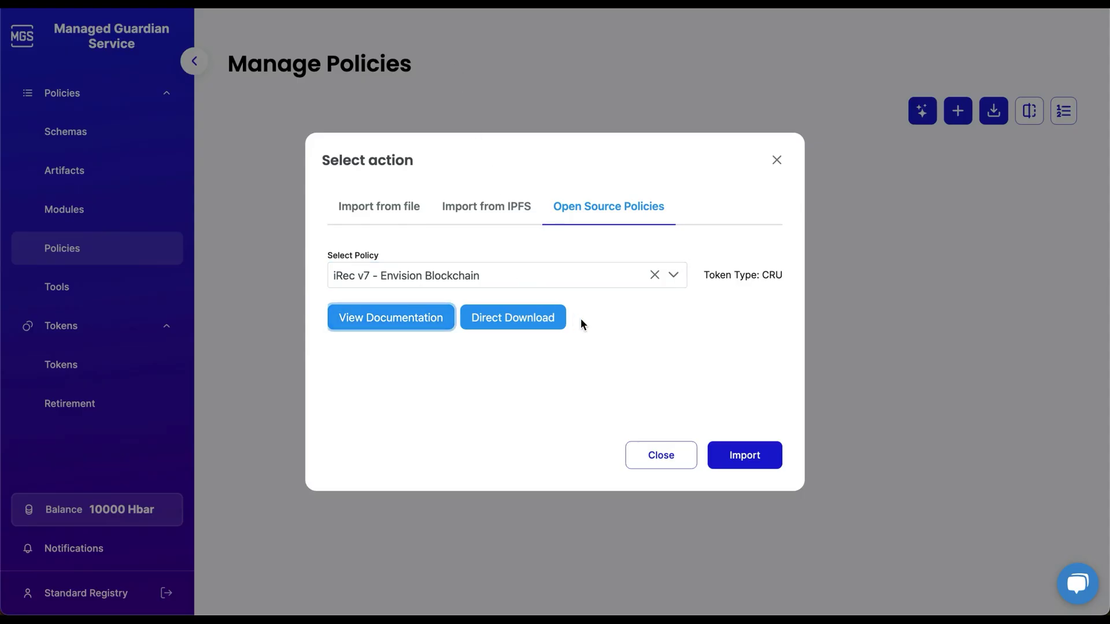
Import the selected iRec policy, confirming after its preview.
click(743, 456)
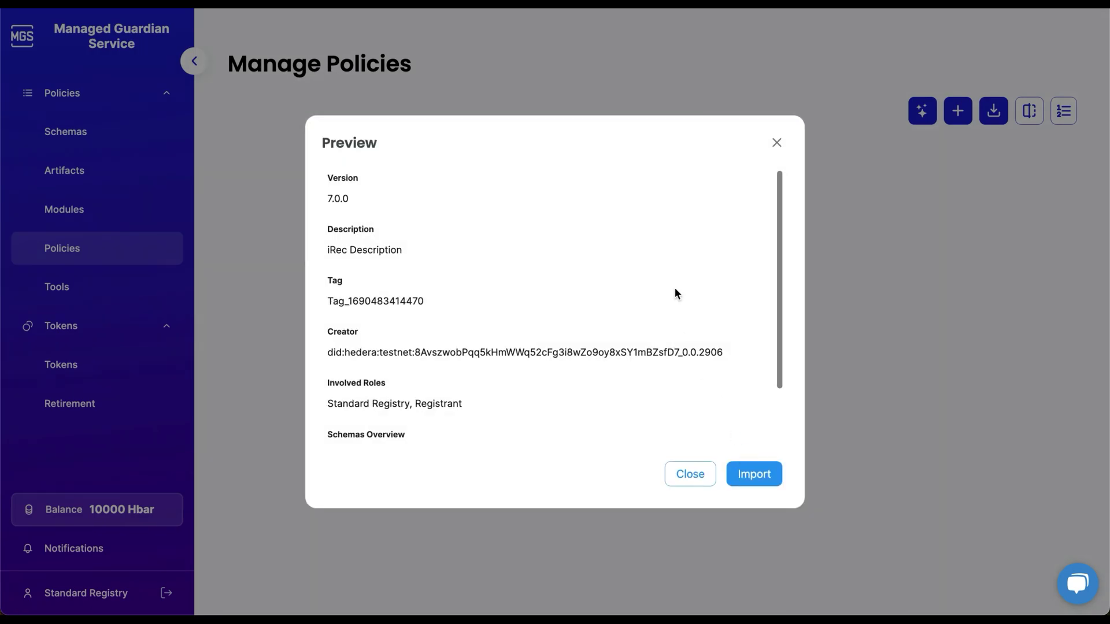
scroll(674, 287, down, 2)
click(751, 474)
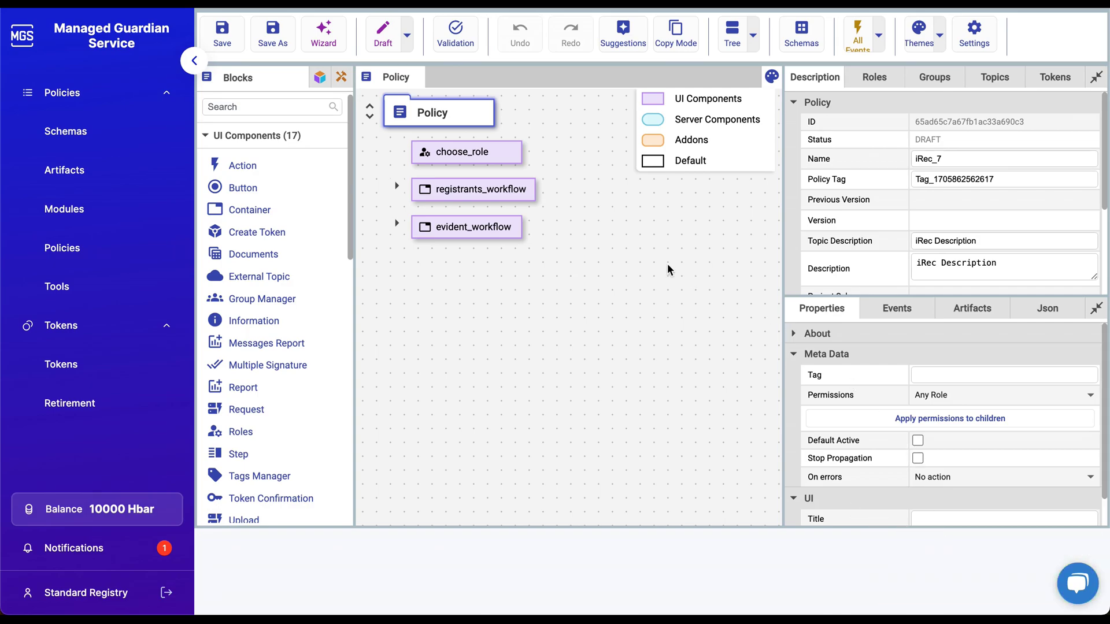
Expand registrants_workflow and registrants_workflow_steps in the editor tree to show their blocks.
key(ctrl+minus)
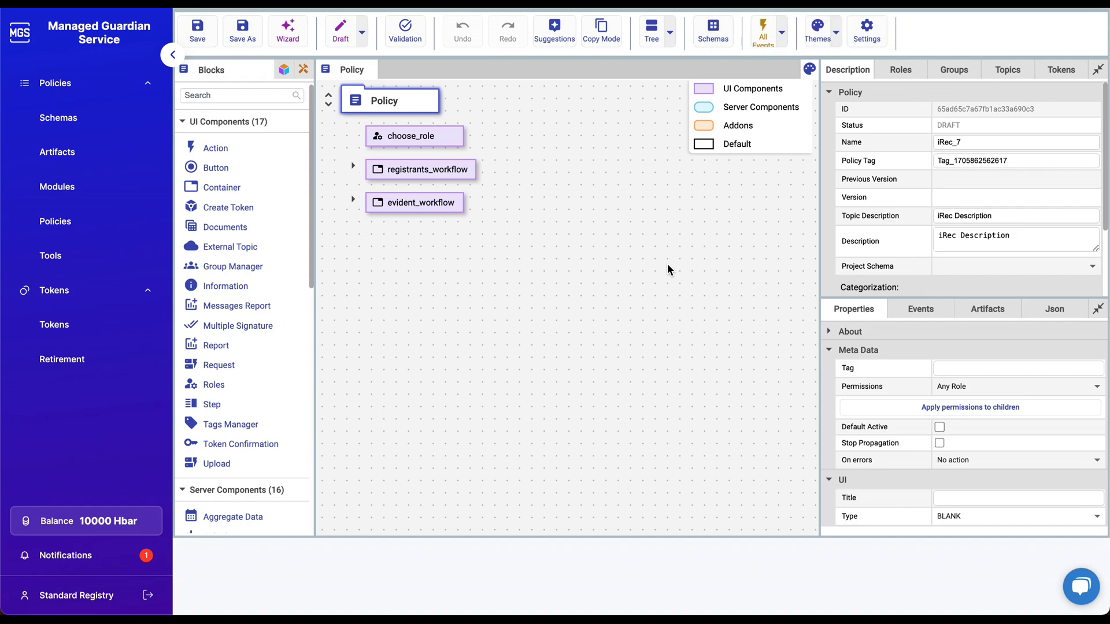
click(353, 167)
click(377, 202)
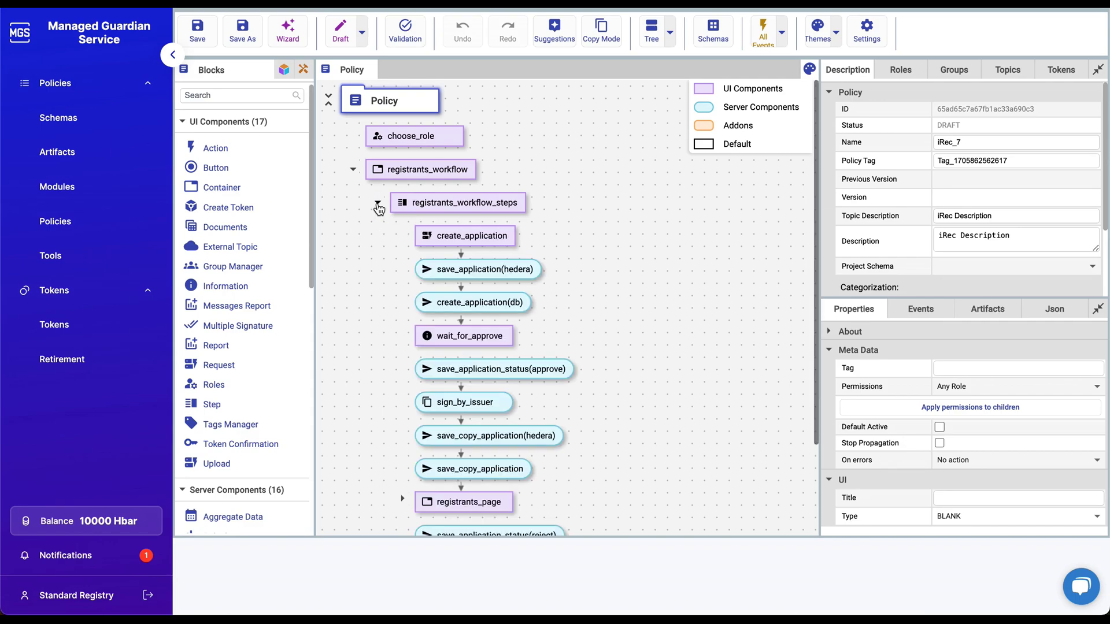
scroll(496, 250, down, 2)
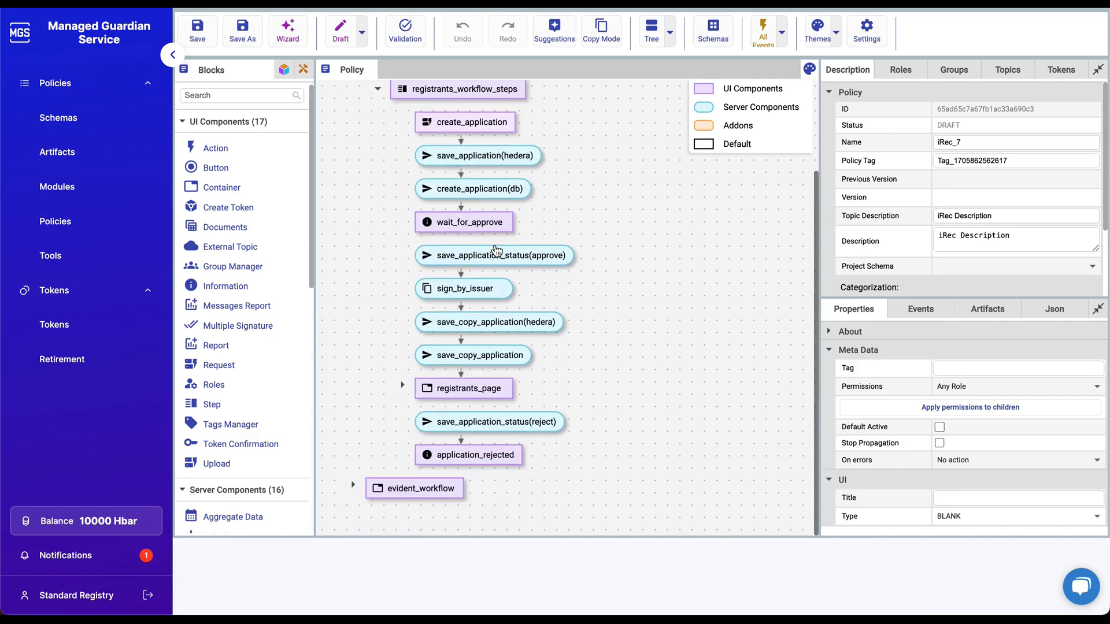
scroll(496, 250, up, 2)
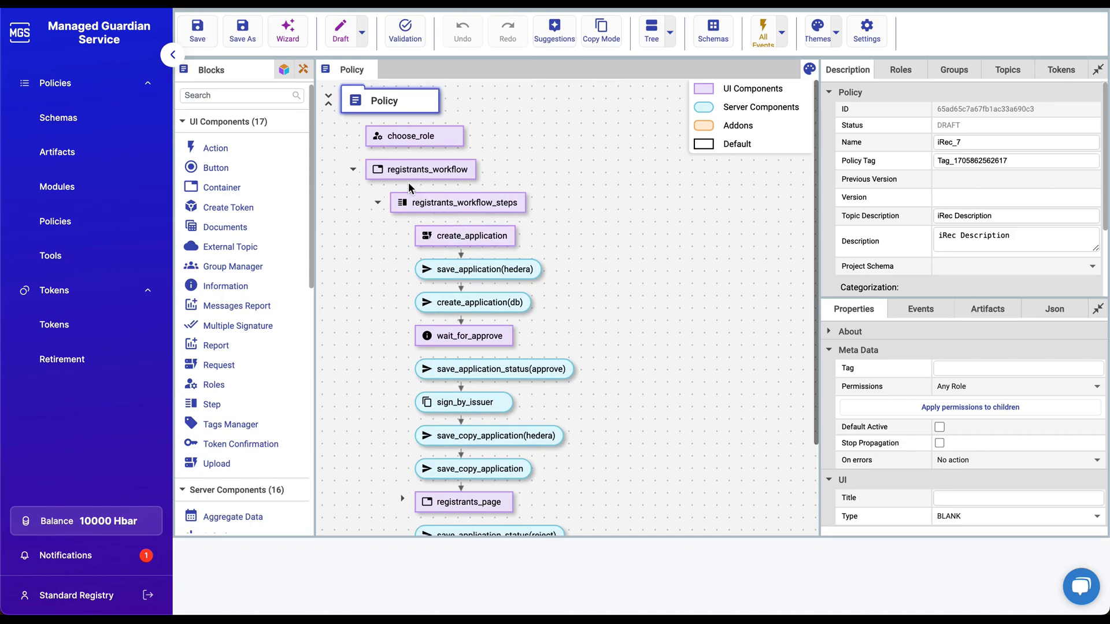
Filter the schemas by iRec_7 and inspect the I-REC Issue Request schema's fields without saving.
click(89, 127)
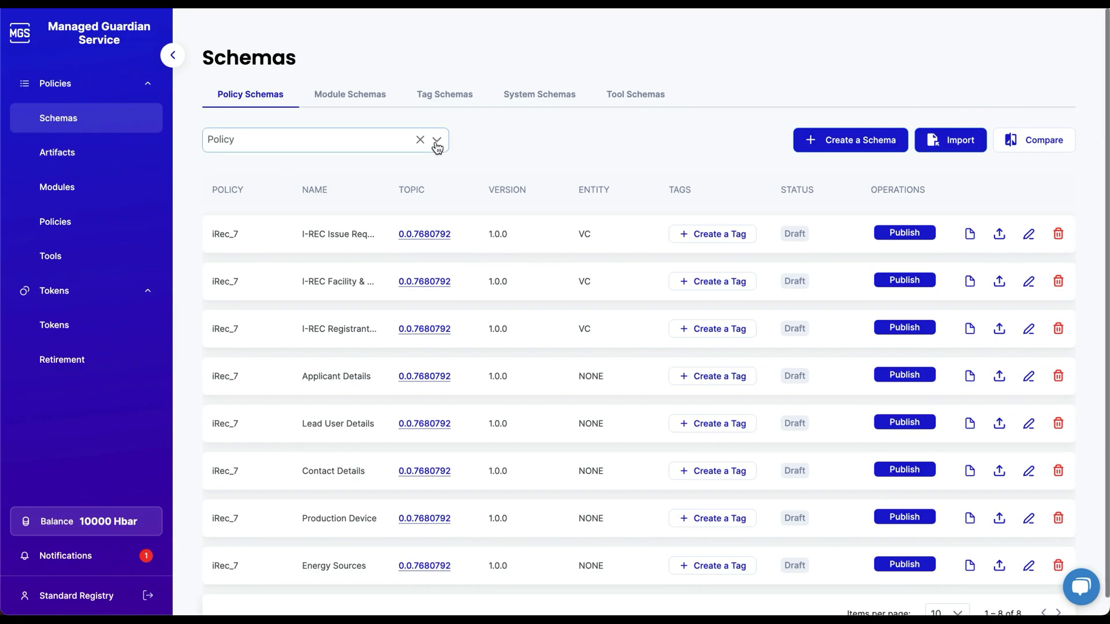
click(436, 147)
click(363, 174)
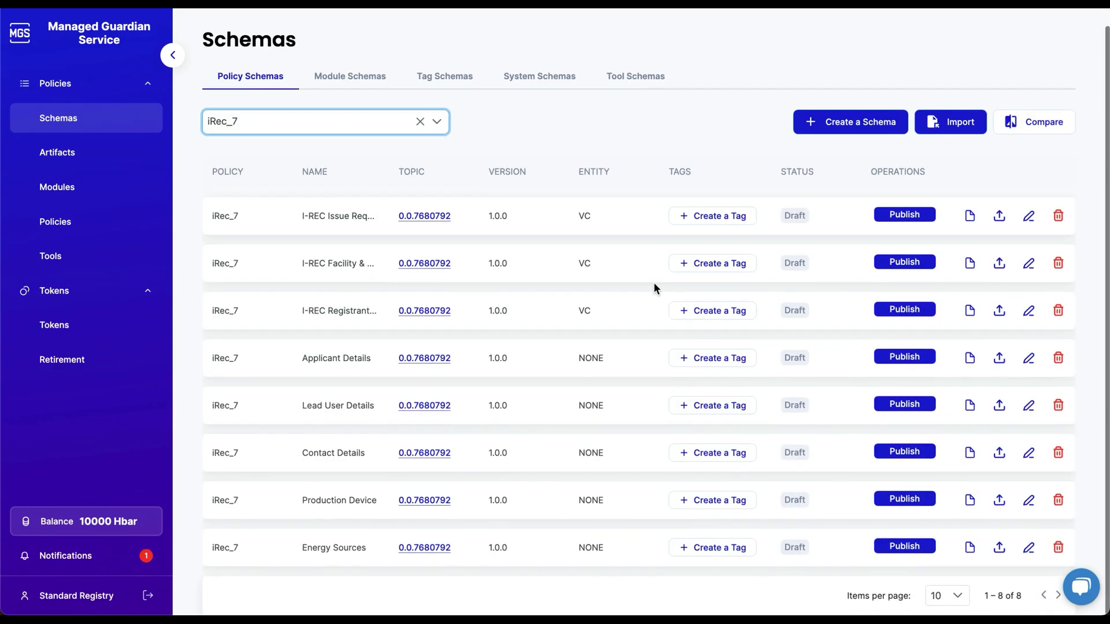
click(1028, 215)
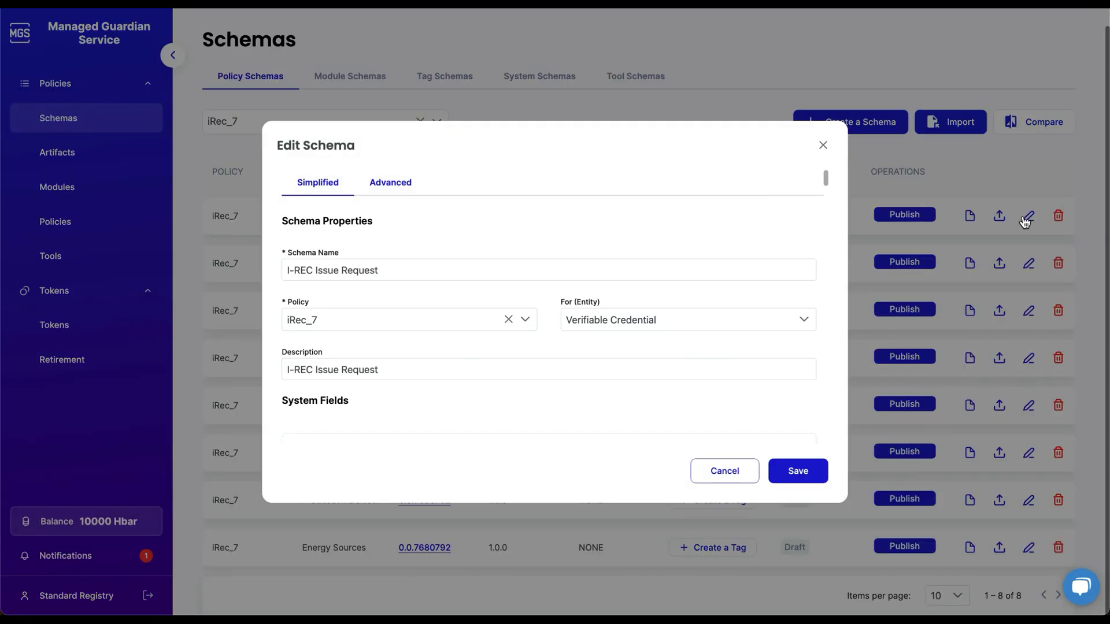
scroll(609, 249, down, 10)
scroll(609, 248, down, 10)
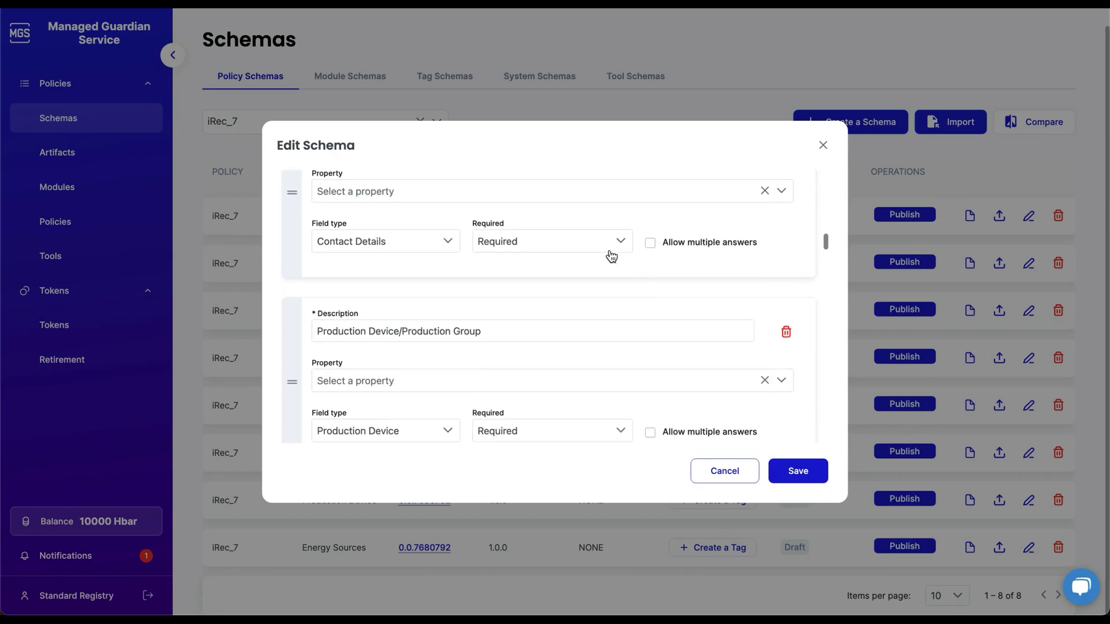
click(822, 144)
click(128, 220)
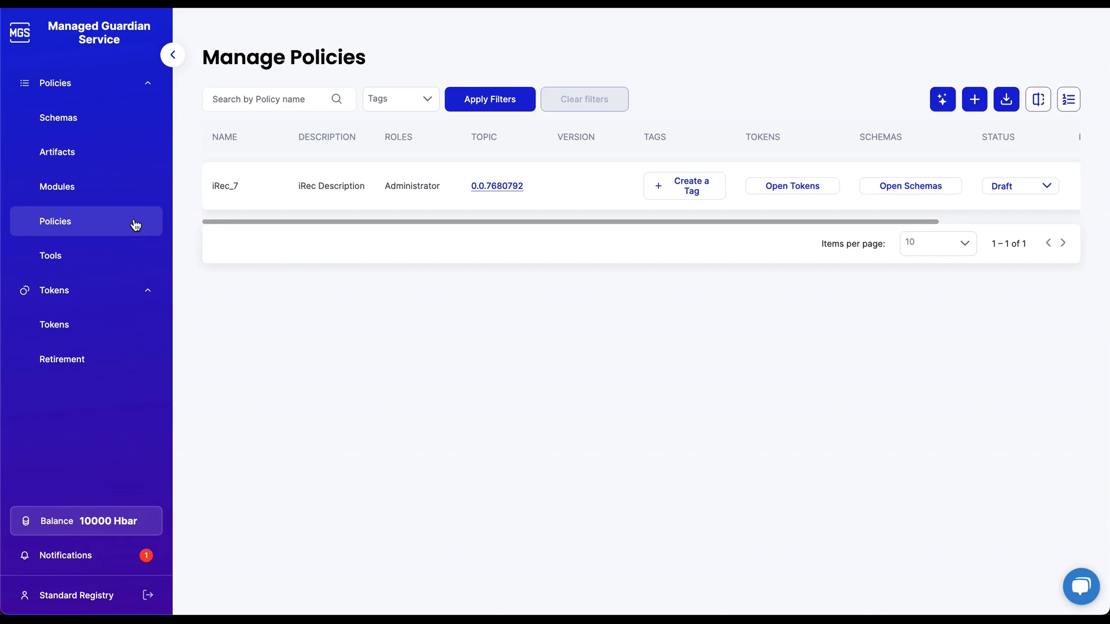
Switch iRec_7 to Dry Run, create Virtual User 1, and give it the Registrant role.
click(1048, 187)
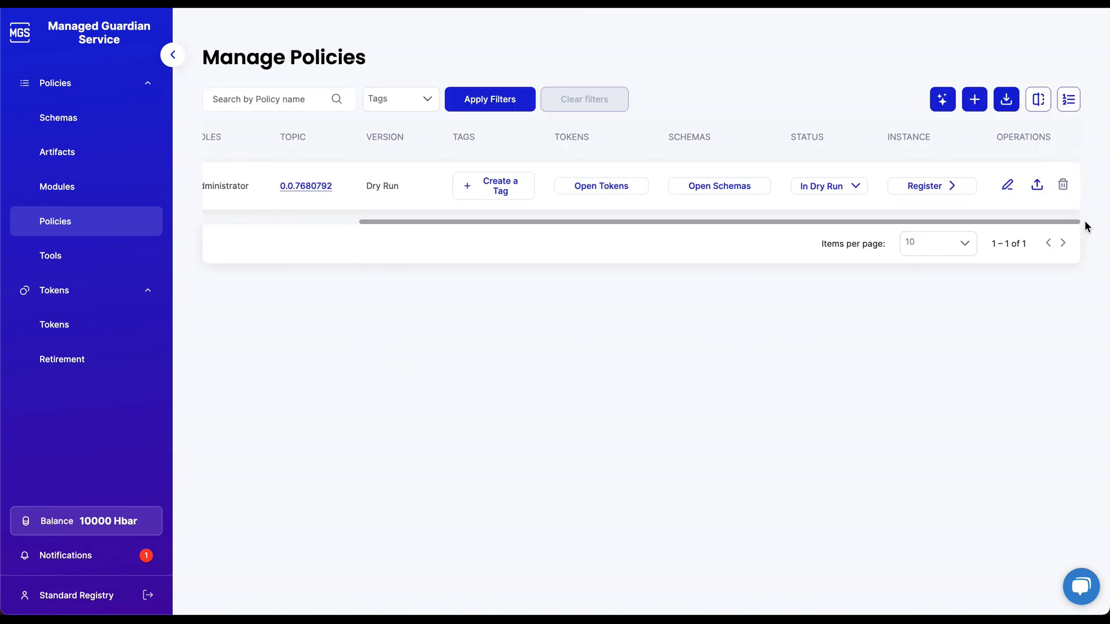
click(952, 185)
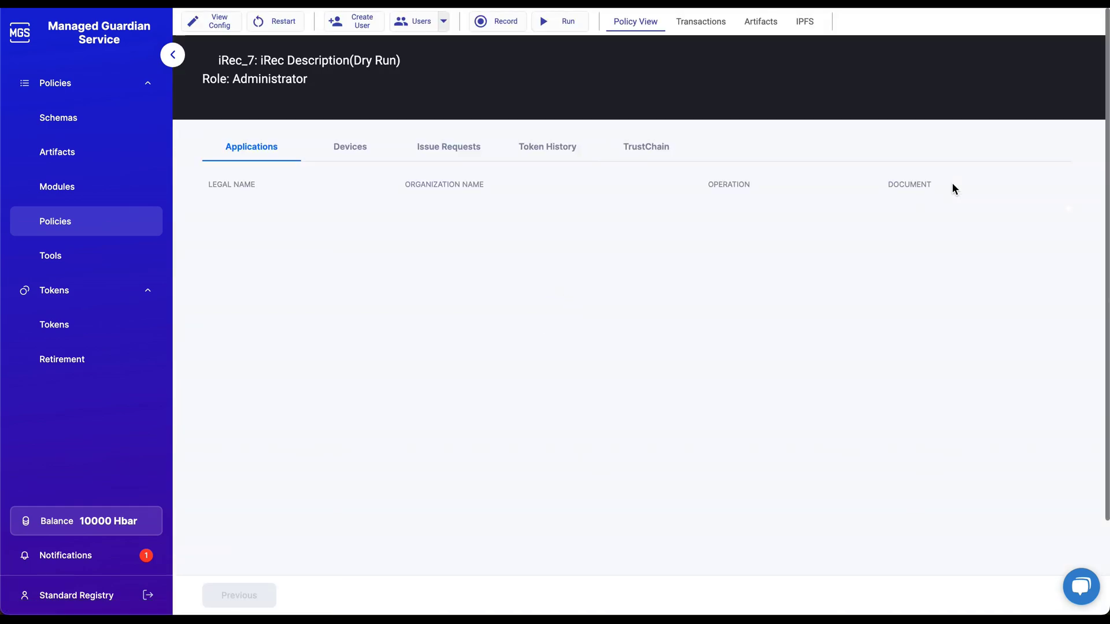
click(363, 24)
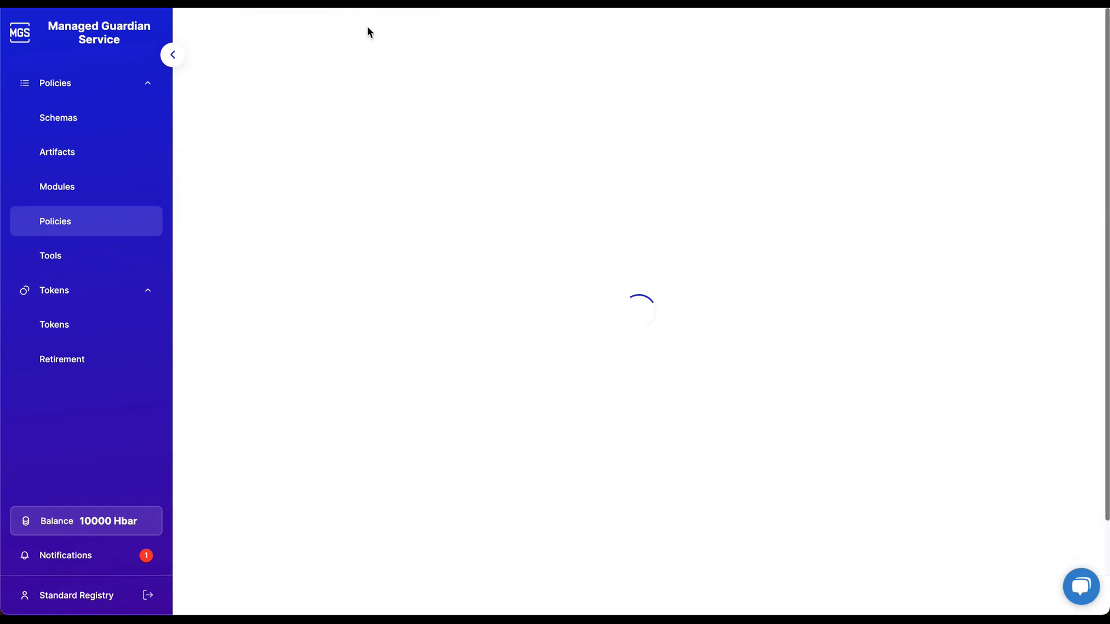
click(442, 22)
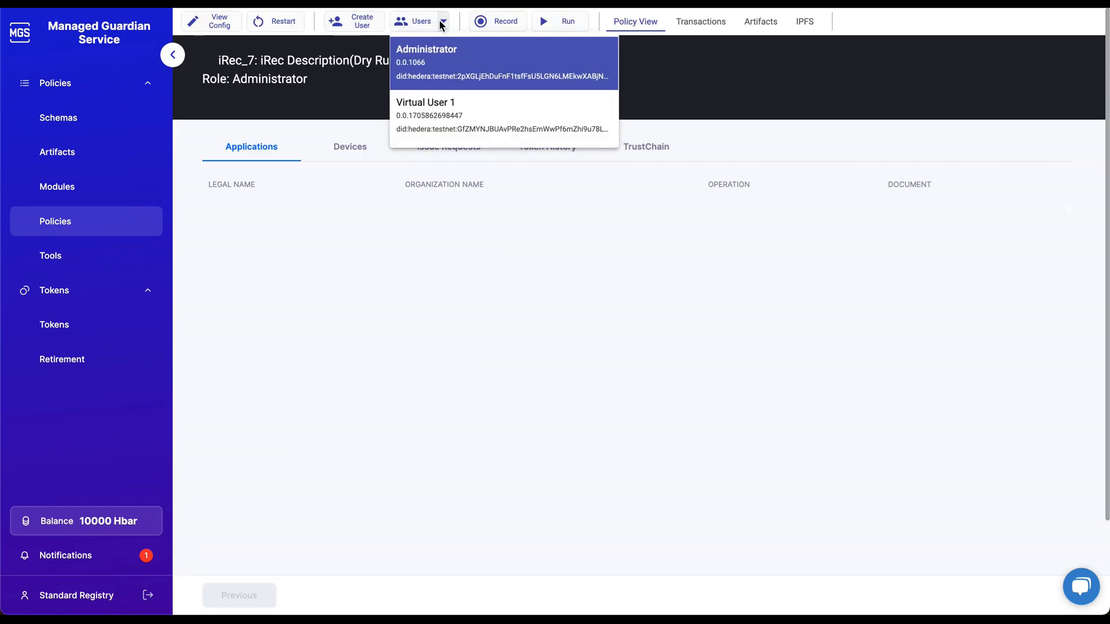
click(437, 109)
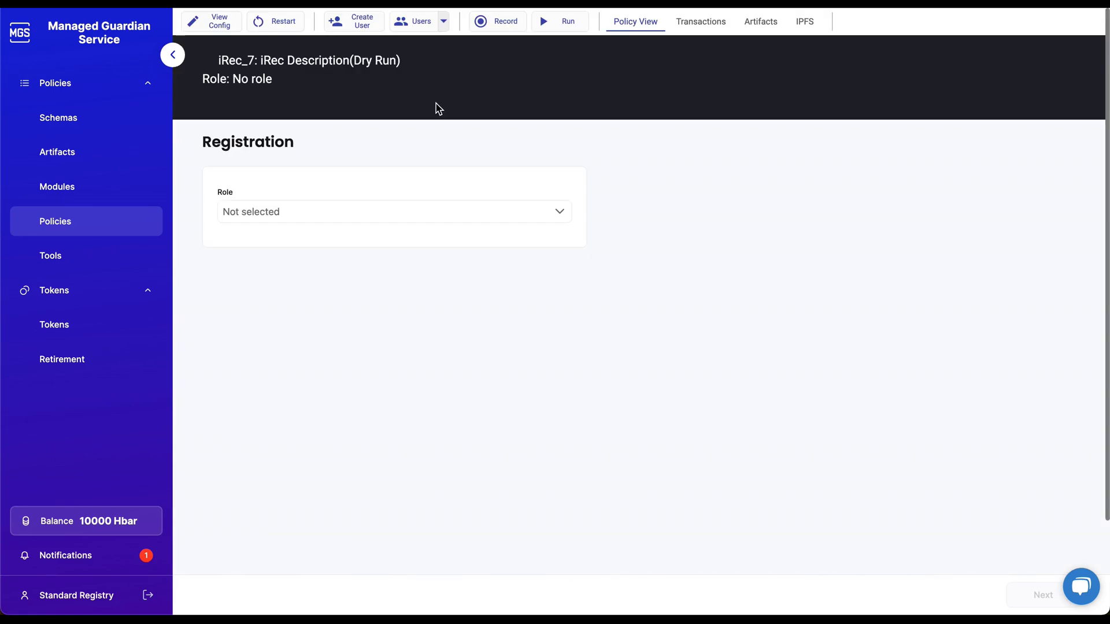
click(393, 219)
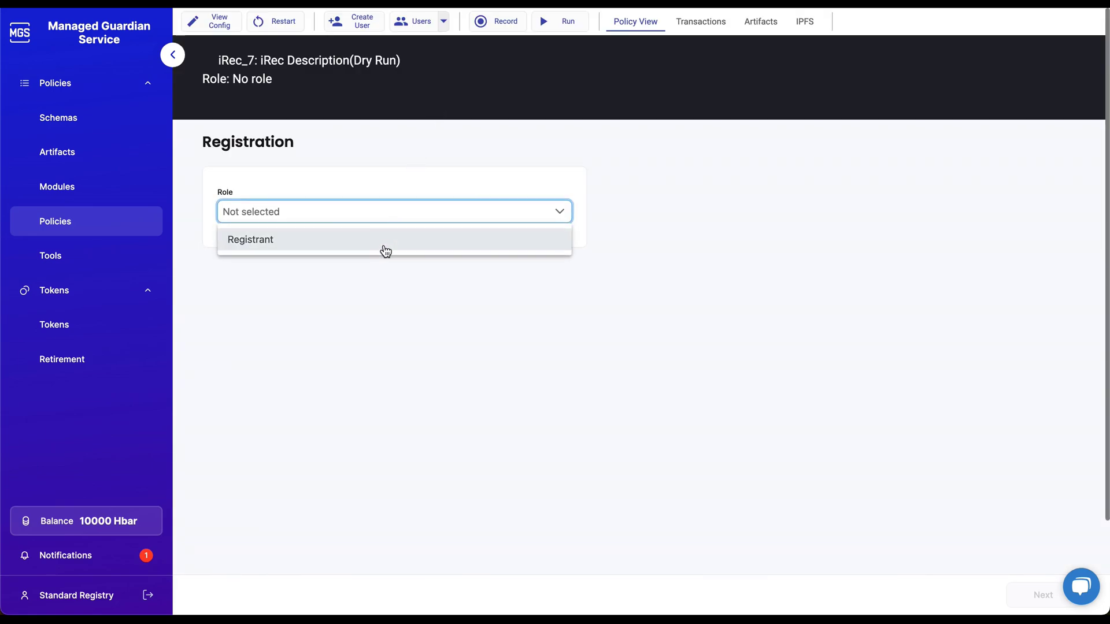
click(384, 249)
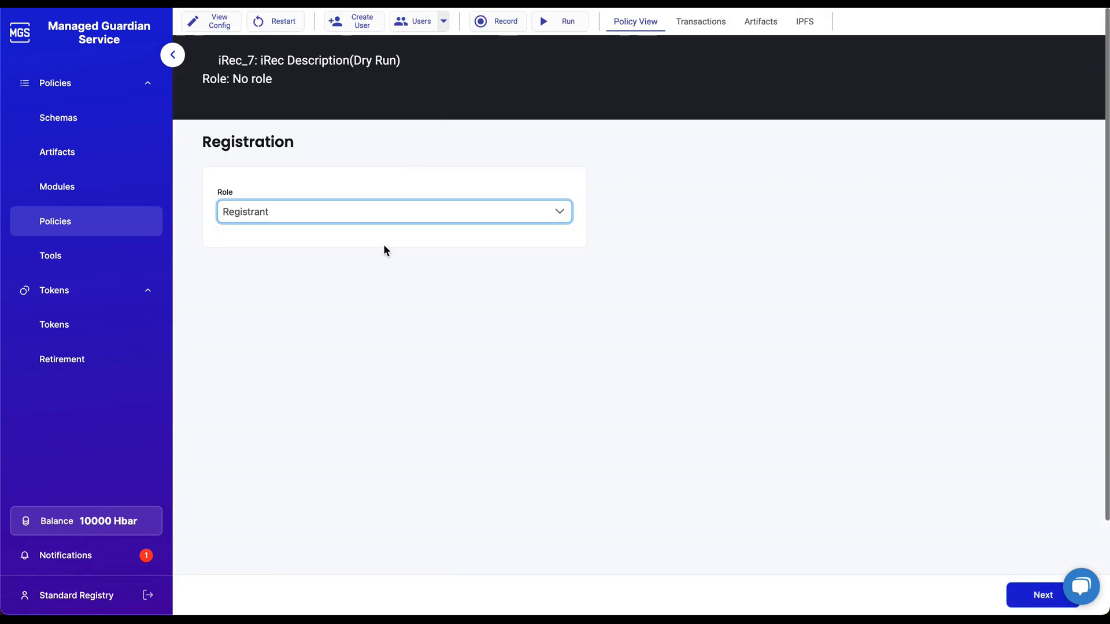
click(74, 223)
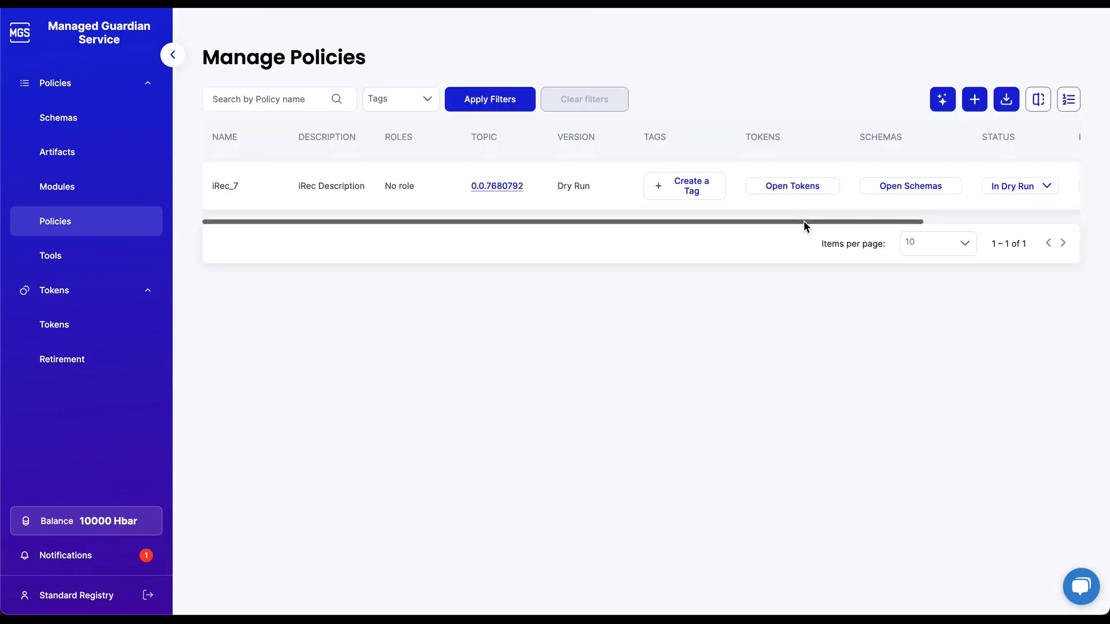
Stop the iRec_7 dry run and publish the policy as version 1.0.
click(1000, 194)
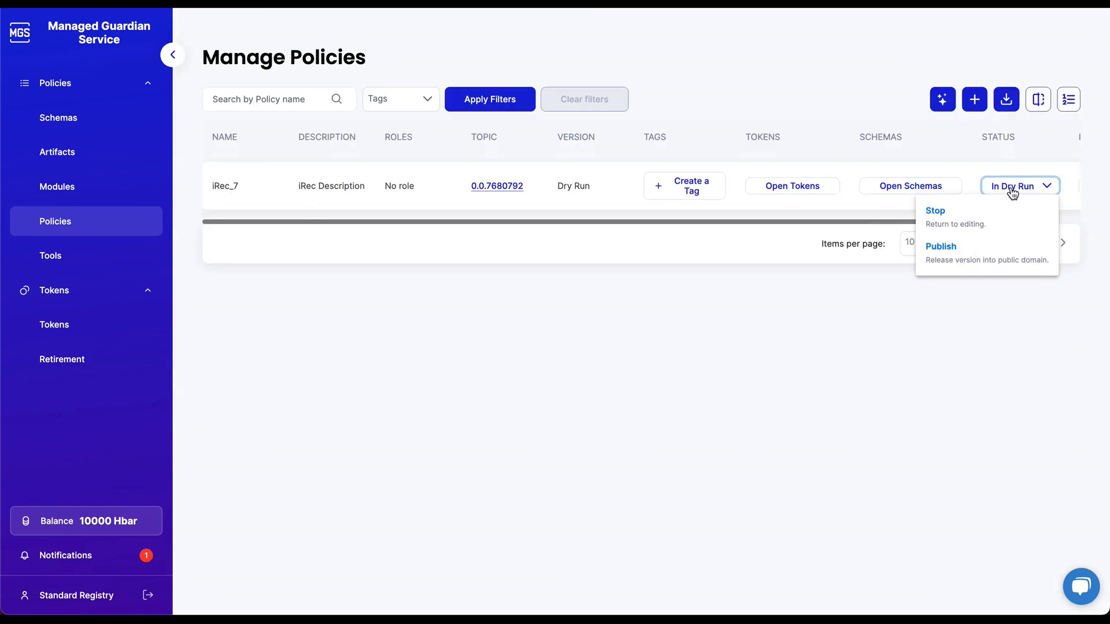
click(983, 218)
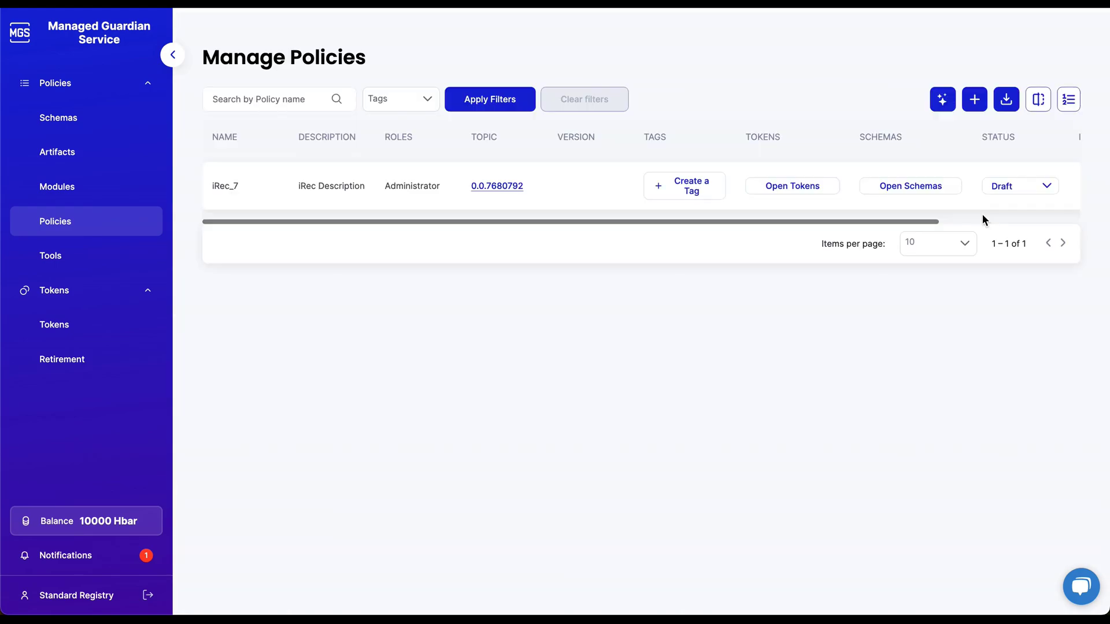
click(1031, 195)
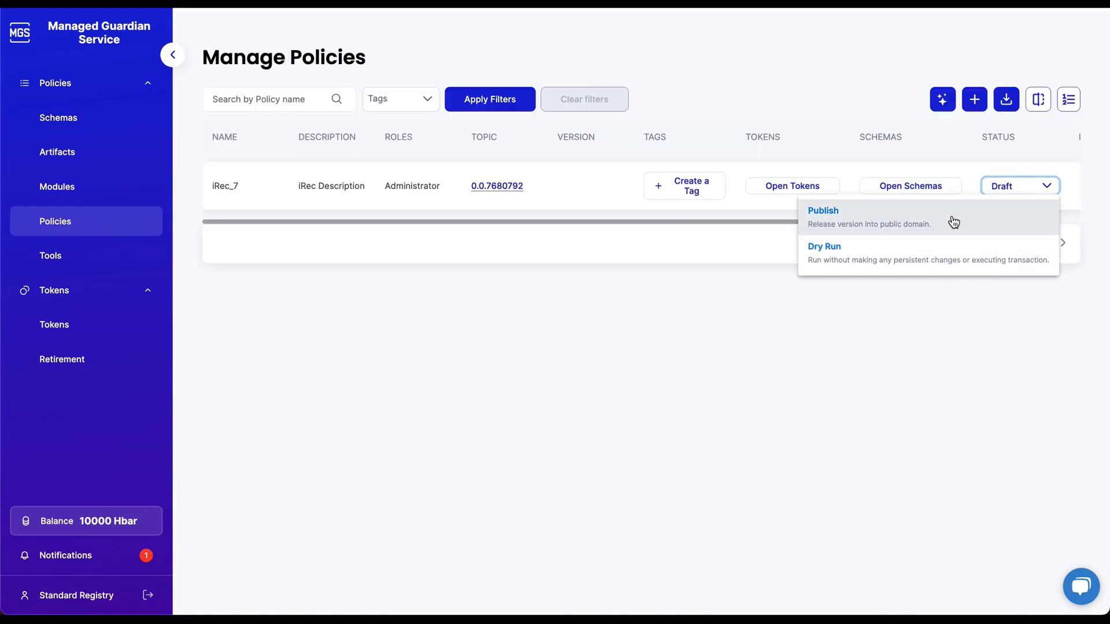
click(917, 225)
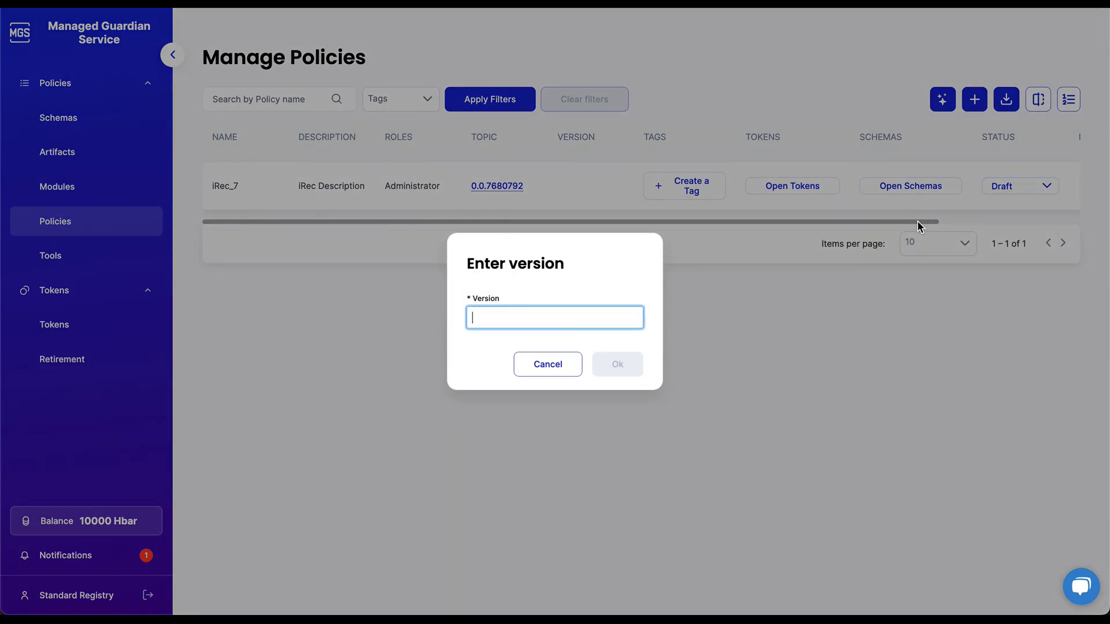
text(1.0)
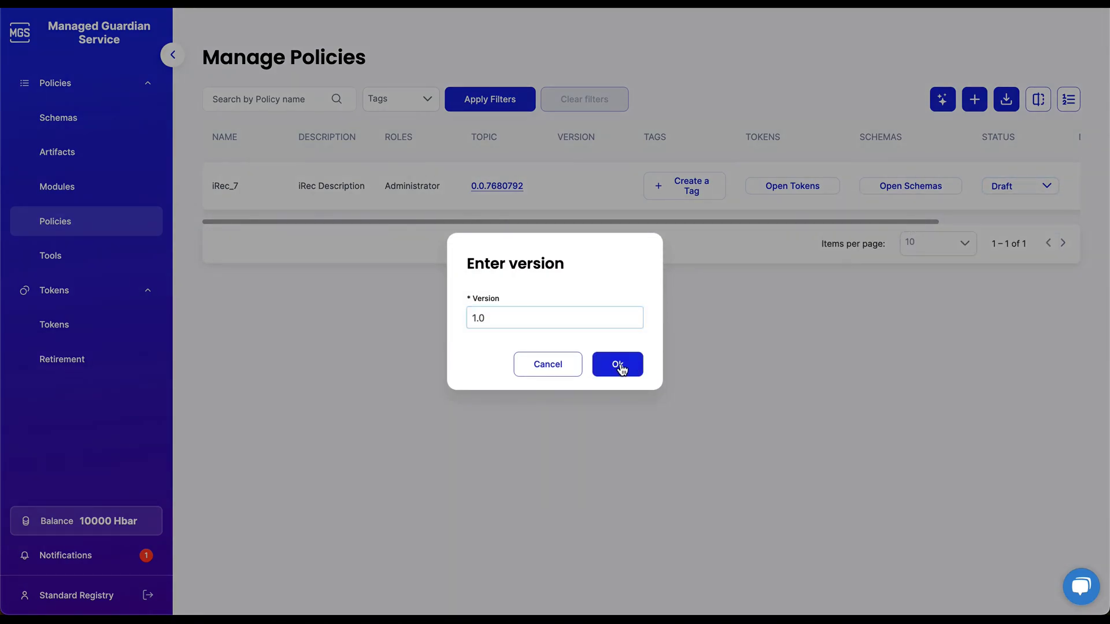
click(618, 364)
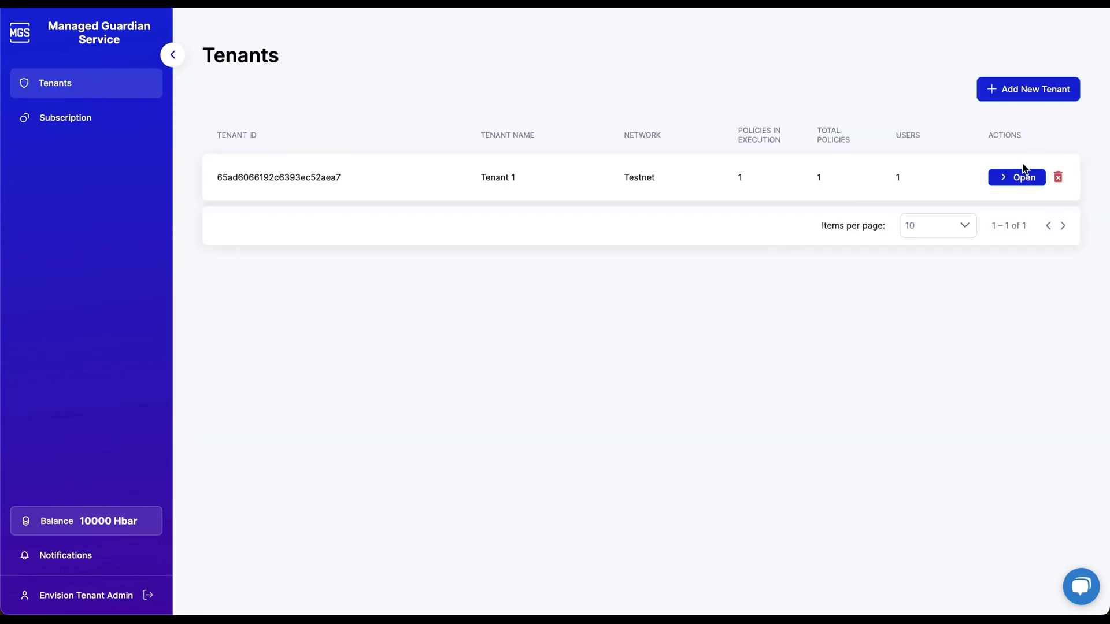
Send a Tenant 1 invitation to the new user's e-mail address.
click(1023, 170)
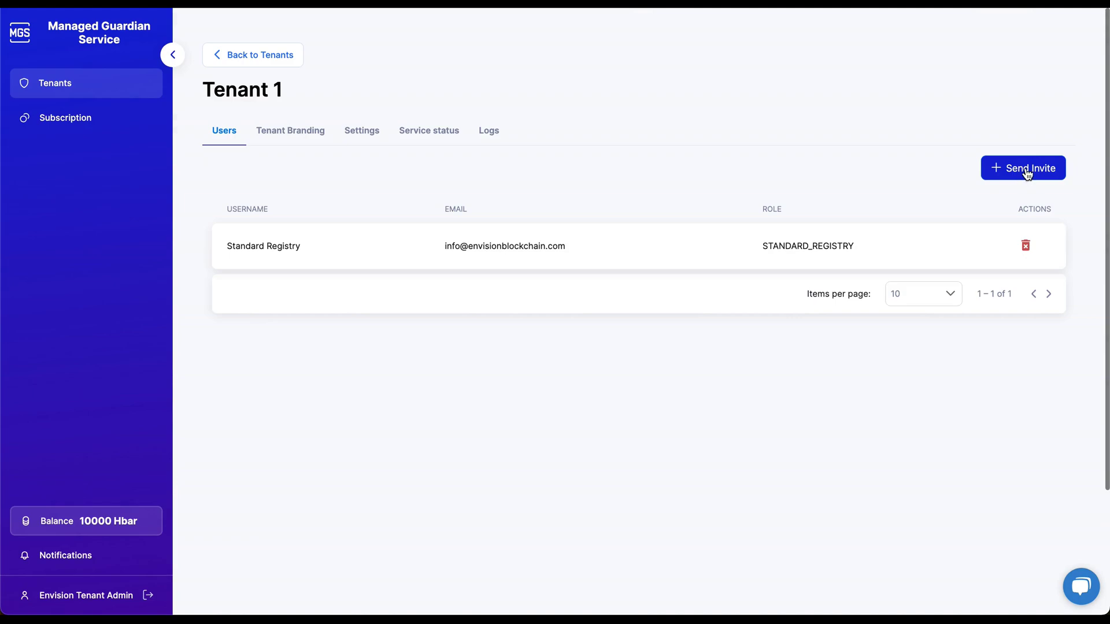
click(1024, 173)
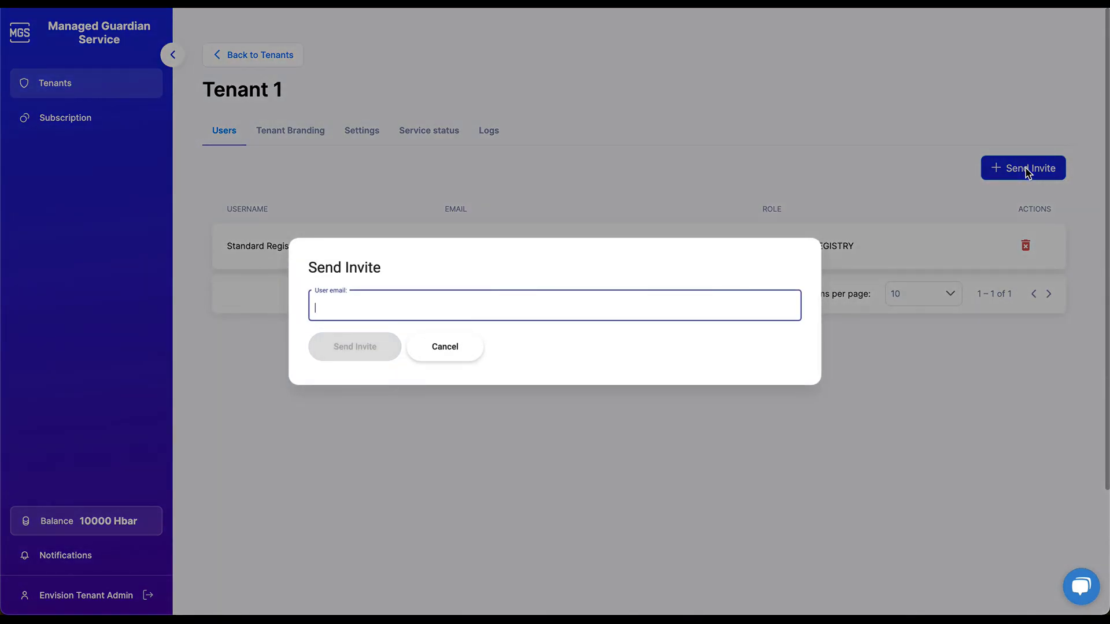
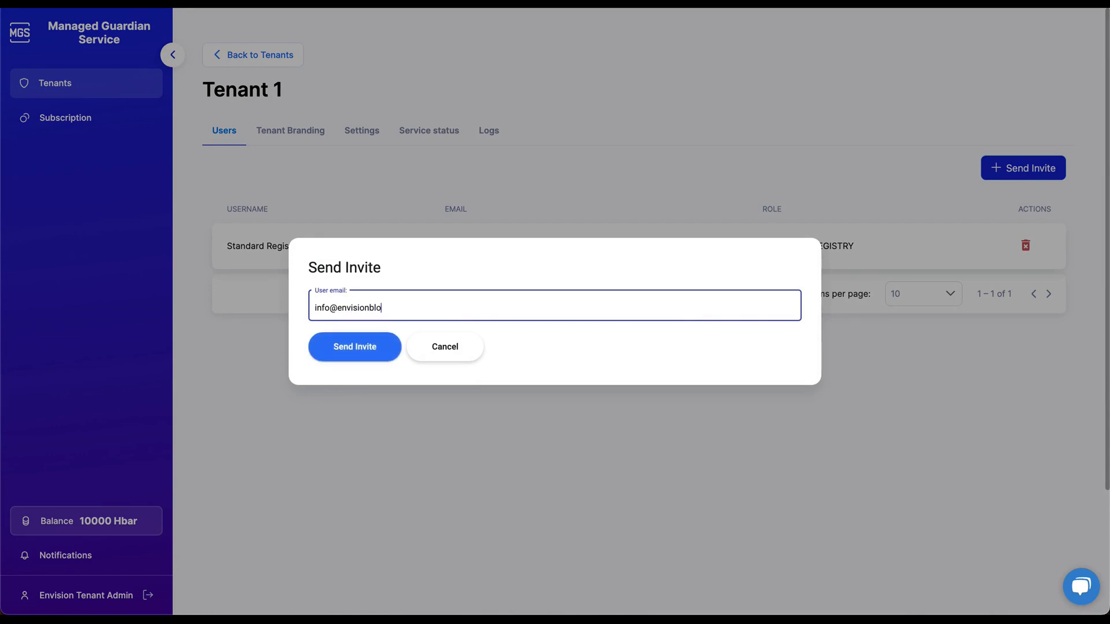
click(381, 347)
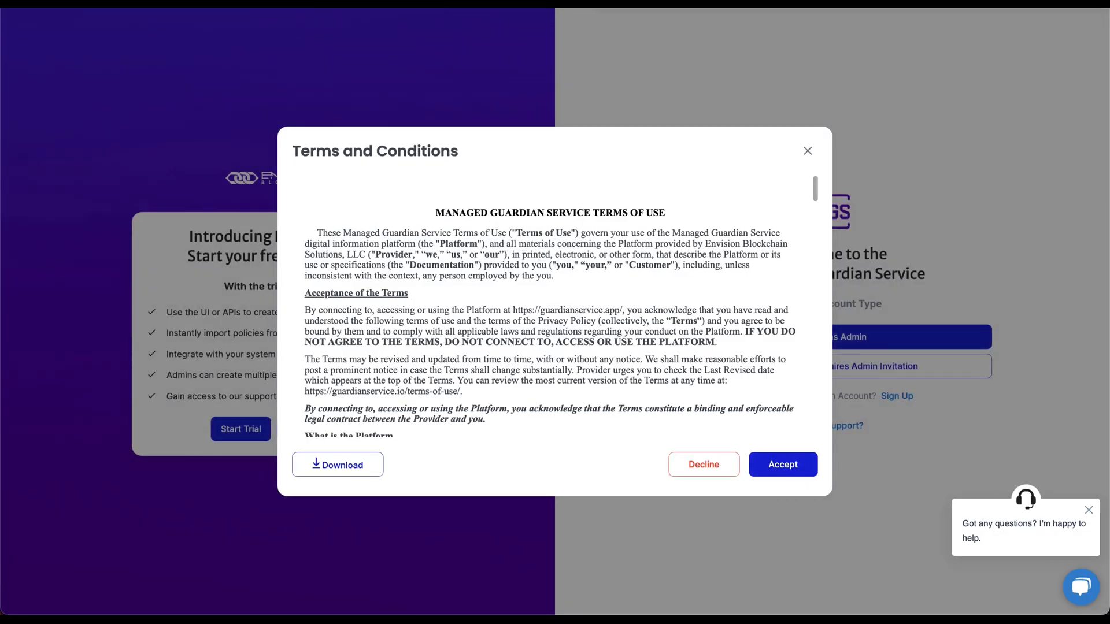
Accept the terms and conditions and choose a Default User account.
drag(814, 192, 819, 463)
click(786, 466)
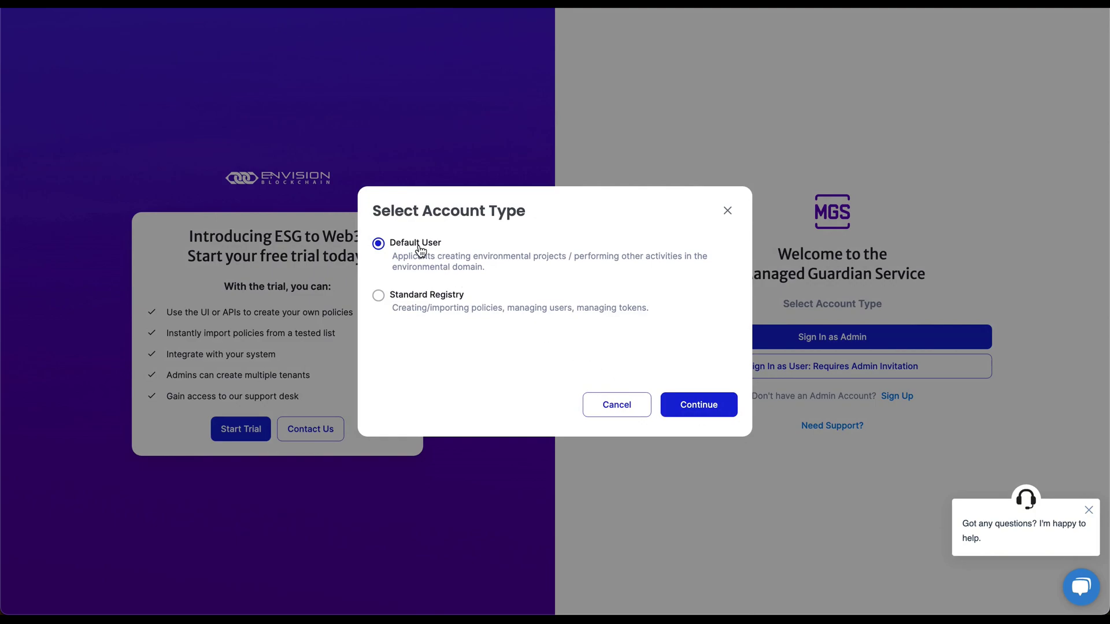
click(696, 411)
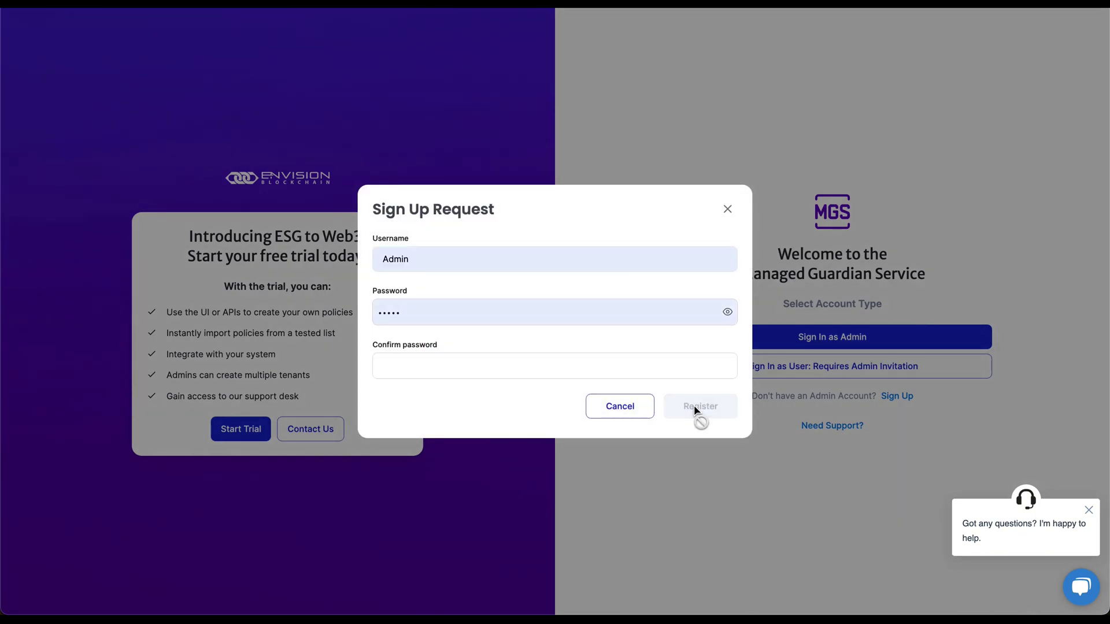
Register username 'Policy User' with a password and a matching confirmation.
click(539, 260)
double_click(539, 260)
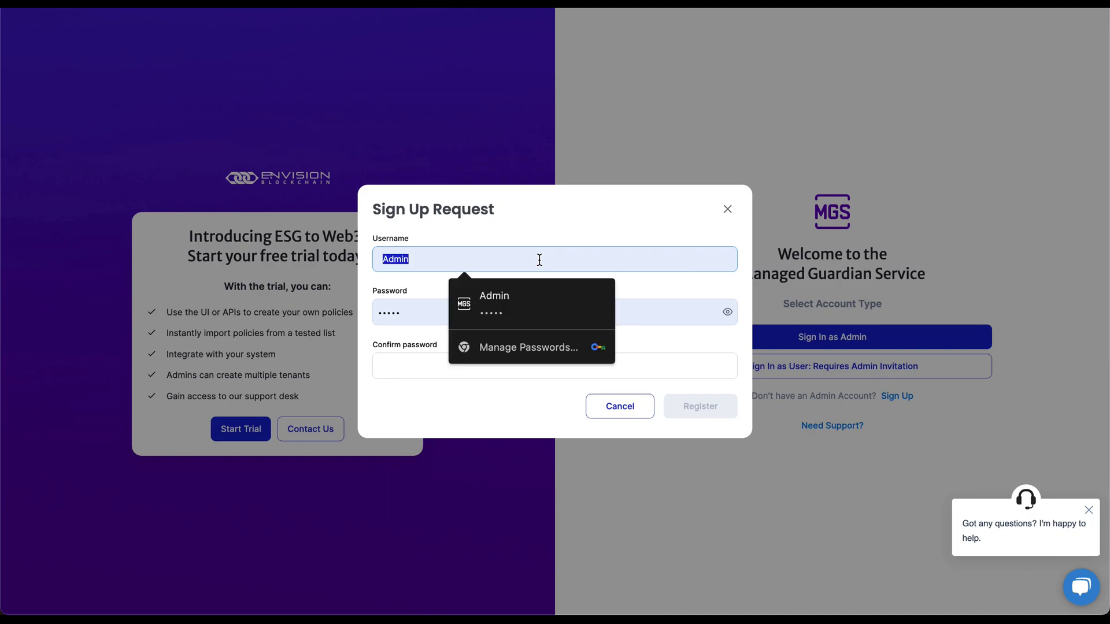
text(Policy User)
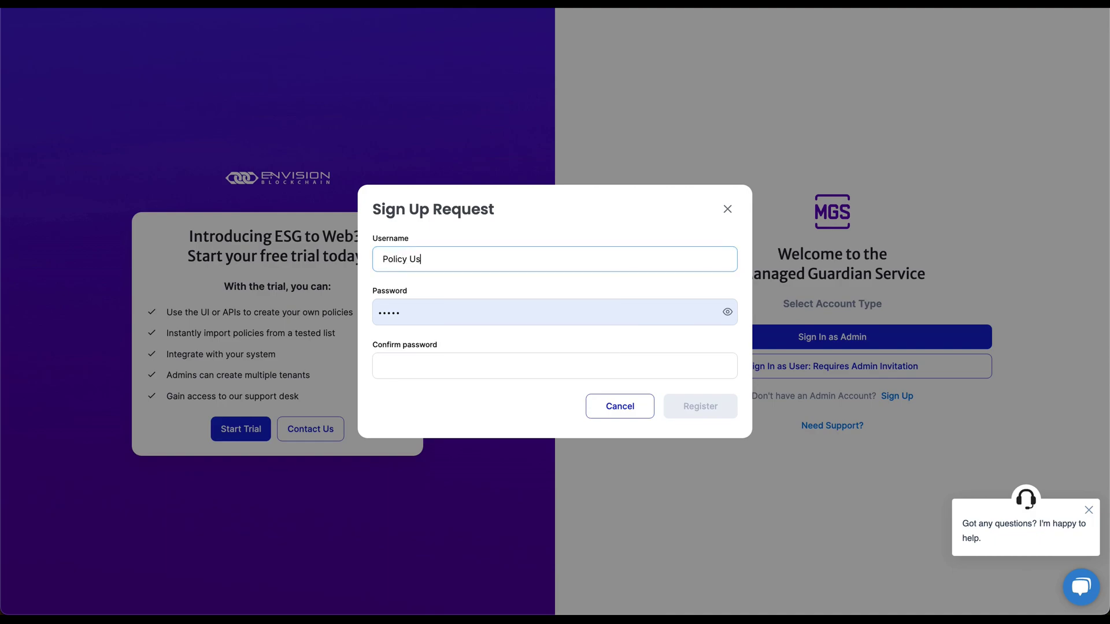
key(Tab)
key(BackSpace)
key(BackSpace)
key(BackSpace)
key(BackSpace)
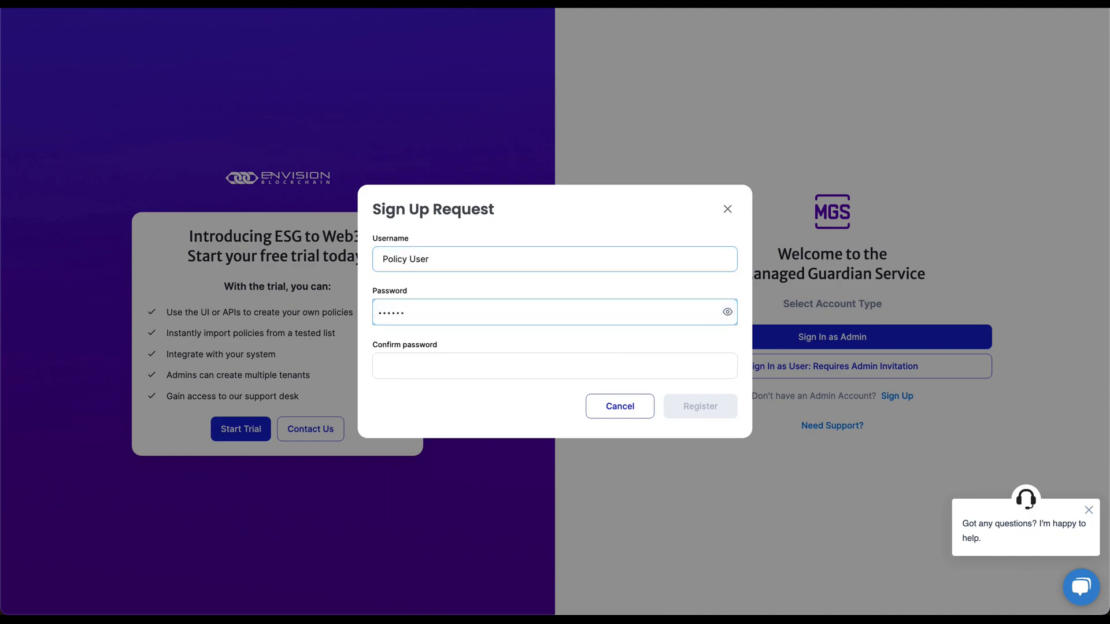
text(est)
key(Tab)
text(test)
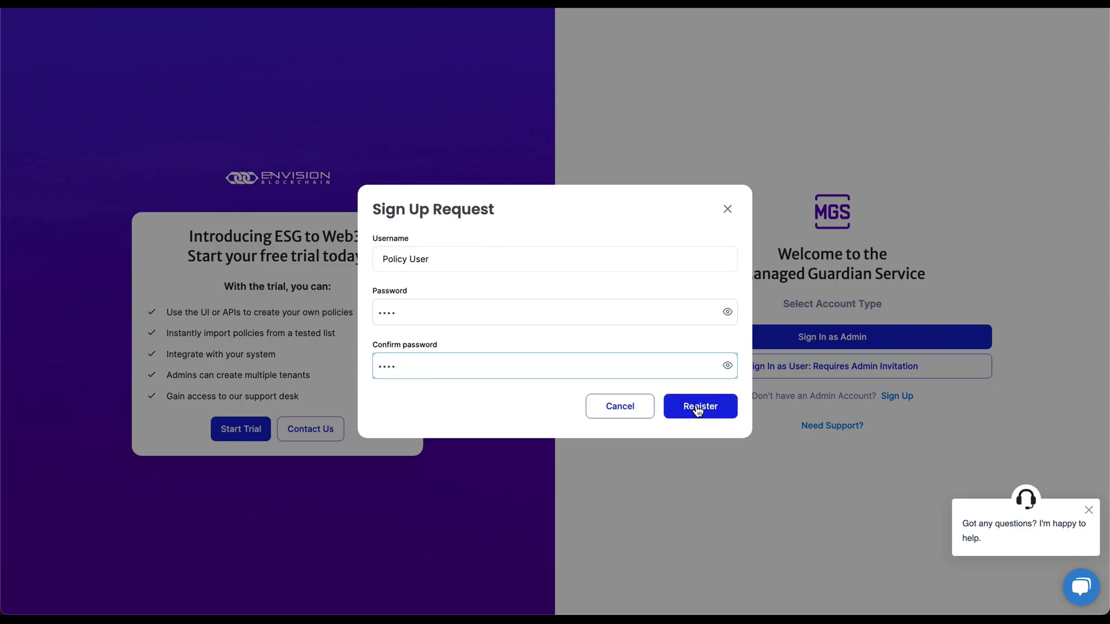
click(699, 405)
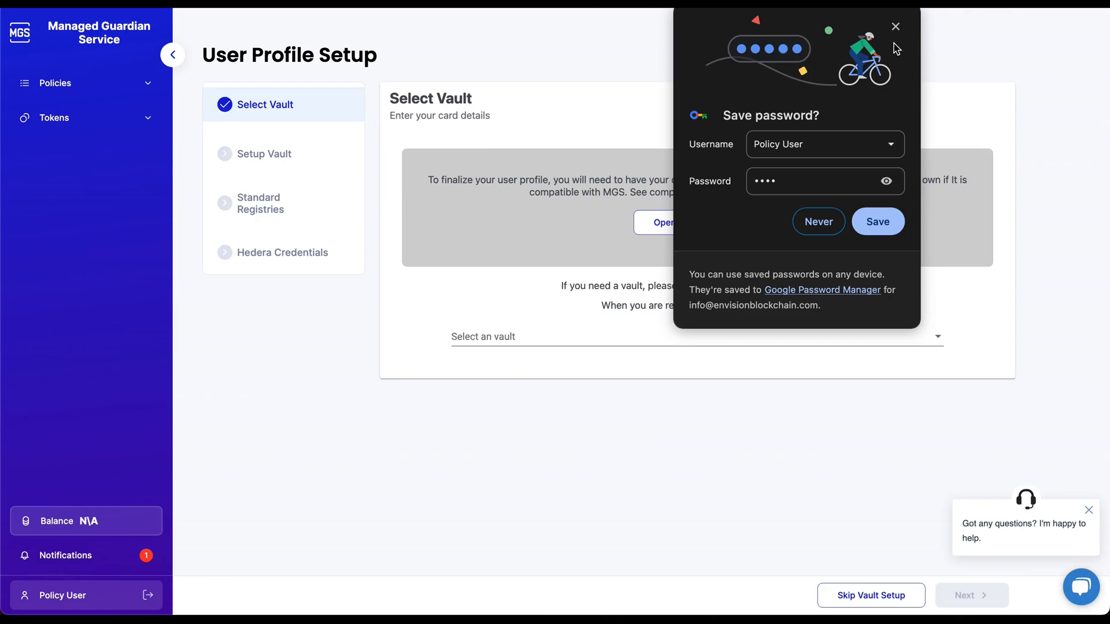
Dismiss the save-password offer and skip vault setup without choosing a vault.
click(895, 26)
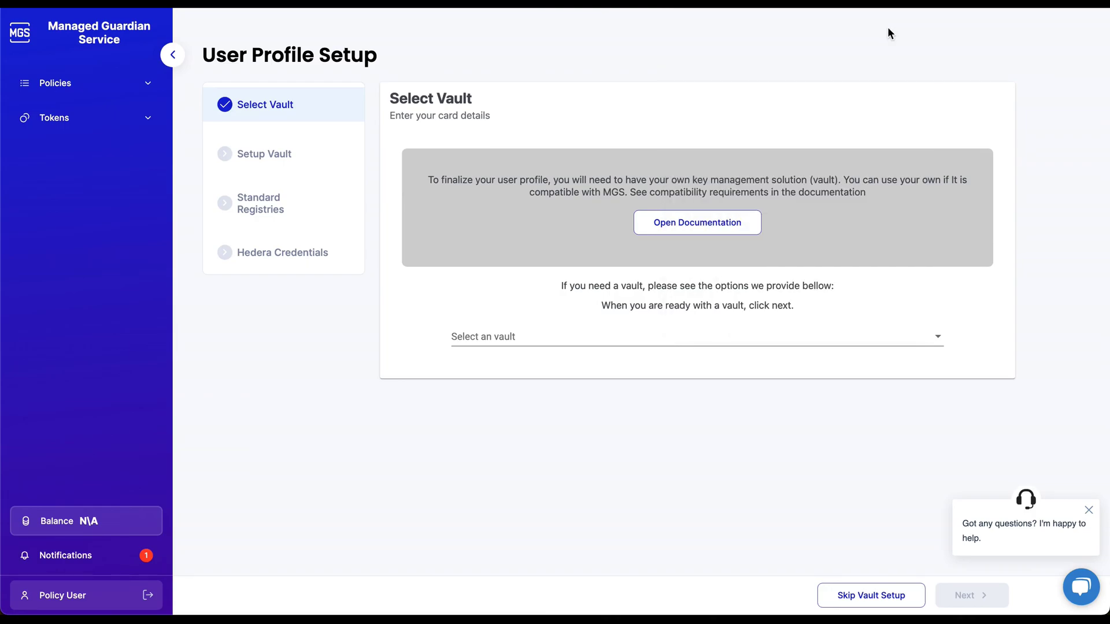
click(519, 336)
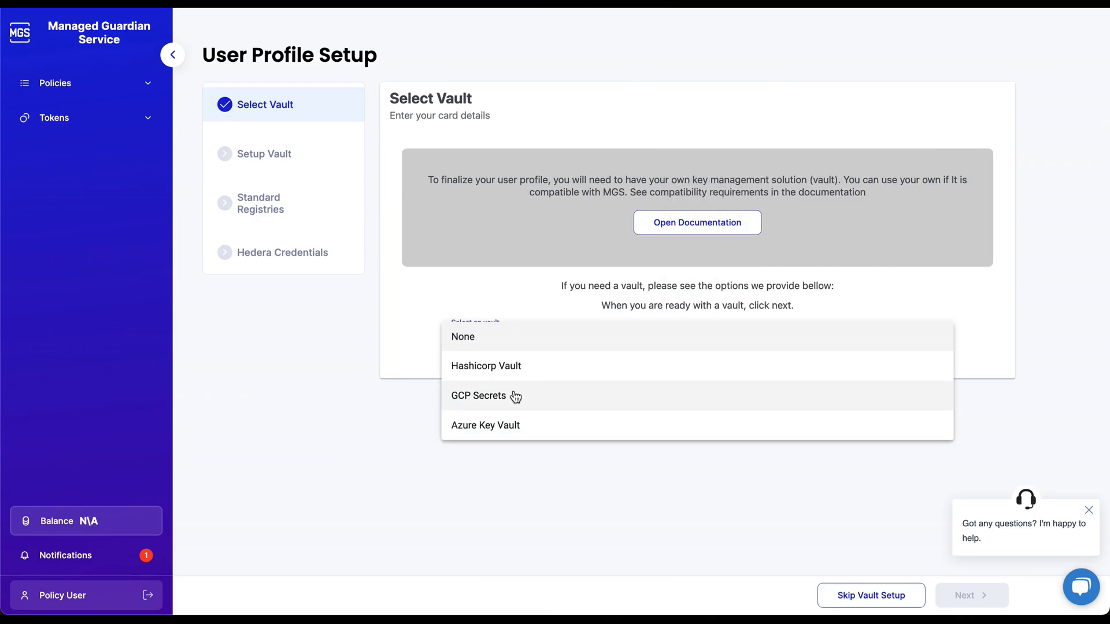
click(519, 459)
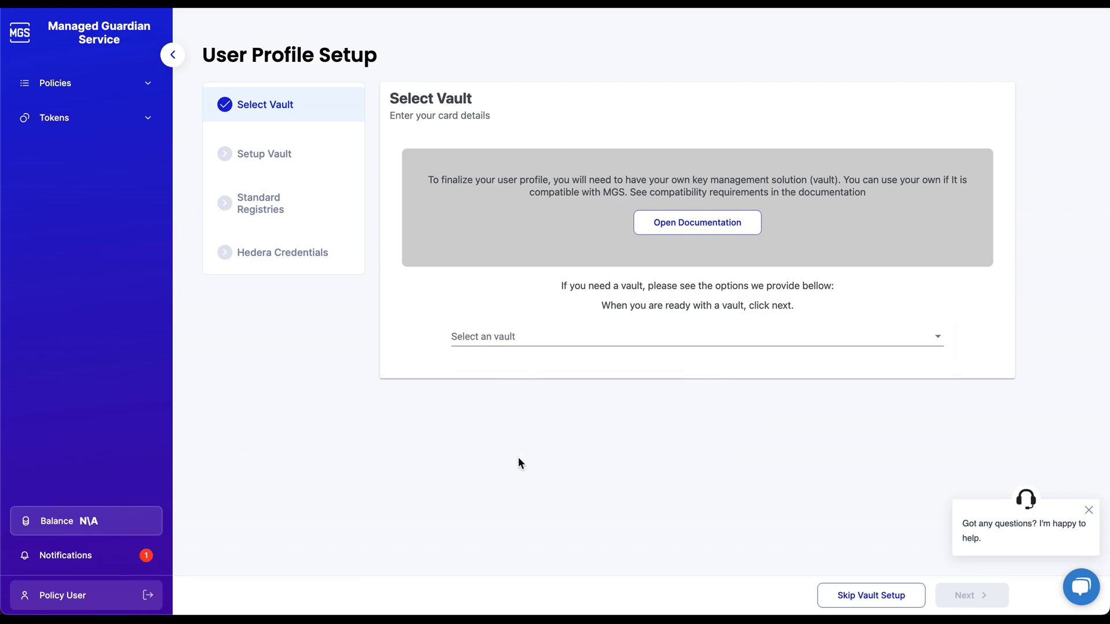
click(866, 596)
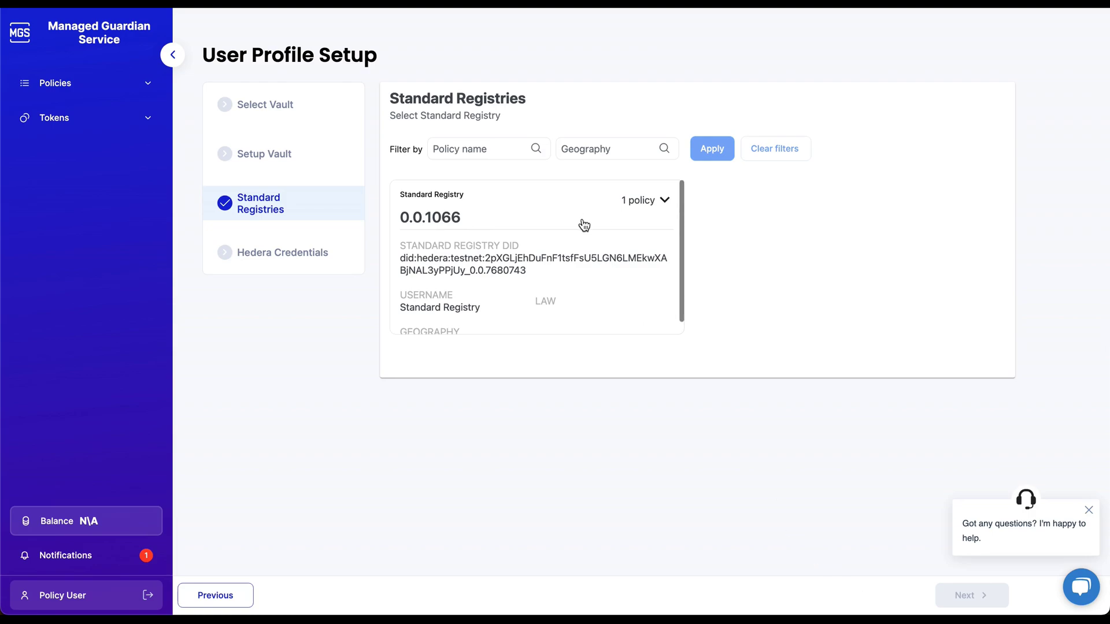
Select the Standard Registry to join and continue to the Hedera credentials.
scroll(584, 225, down, 1)
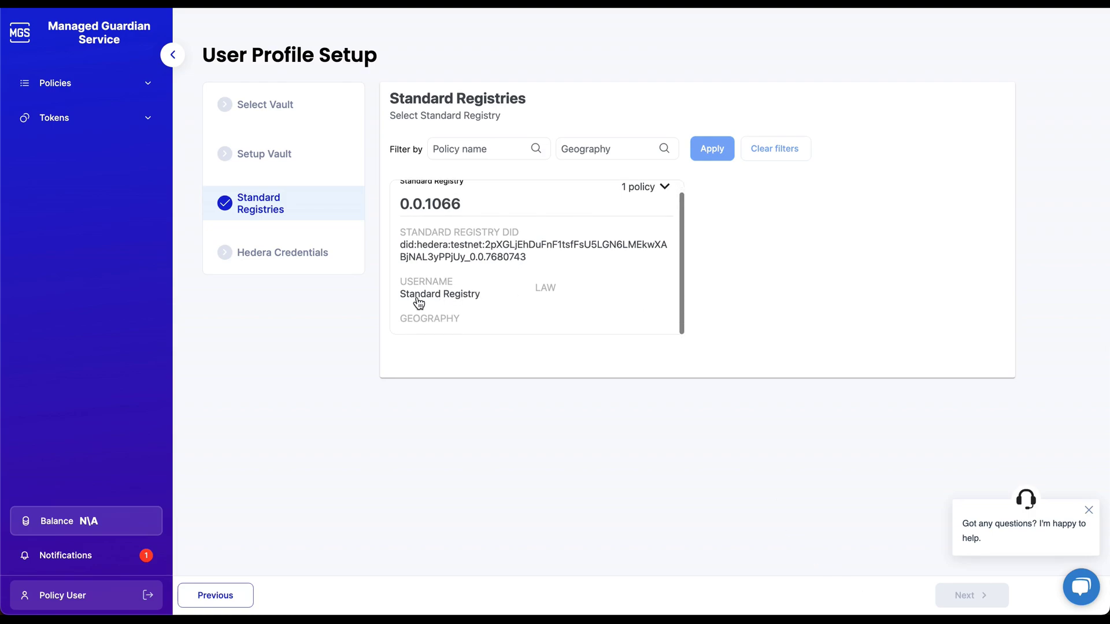
click(465, 304)
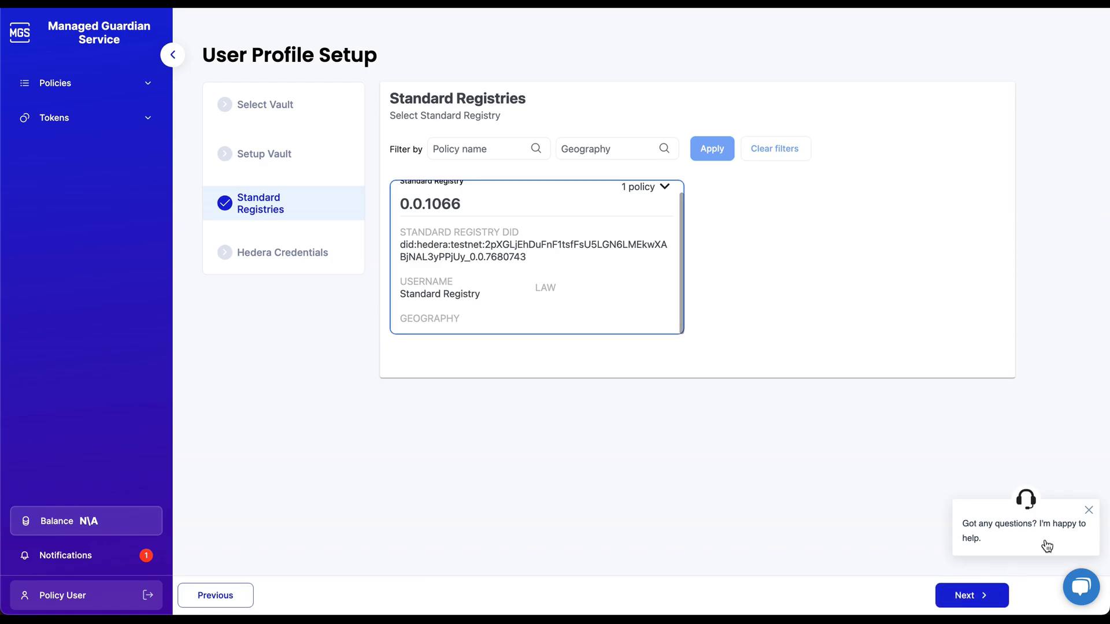
click(1088, 510)
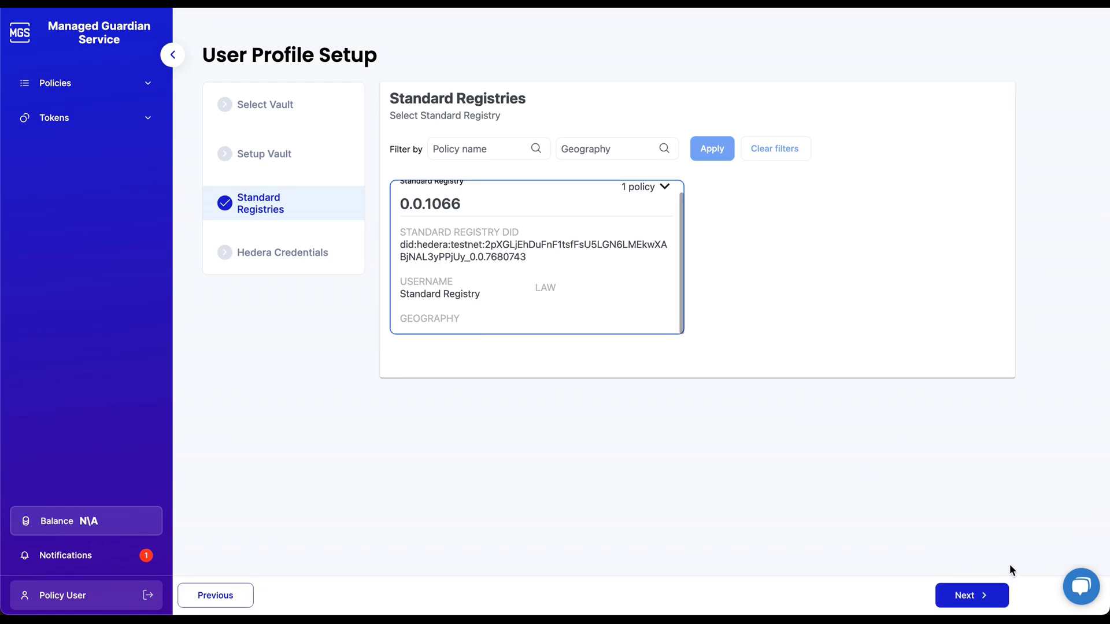
click(983, 603)
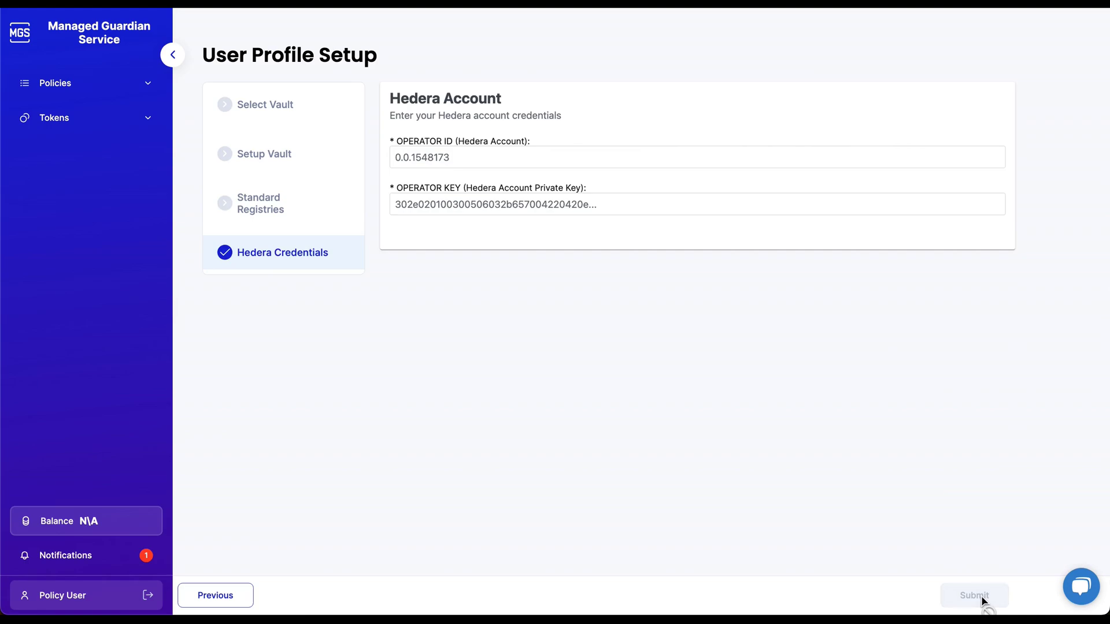
Fill in the autofilled Hedera Operator ID and private key, then submit them.
click(438, 158)
key(Down)
key(Return)
key(super+Tab)
key(super+Tab)
click(463, 203)
key(Down)
key(Return)
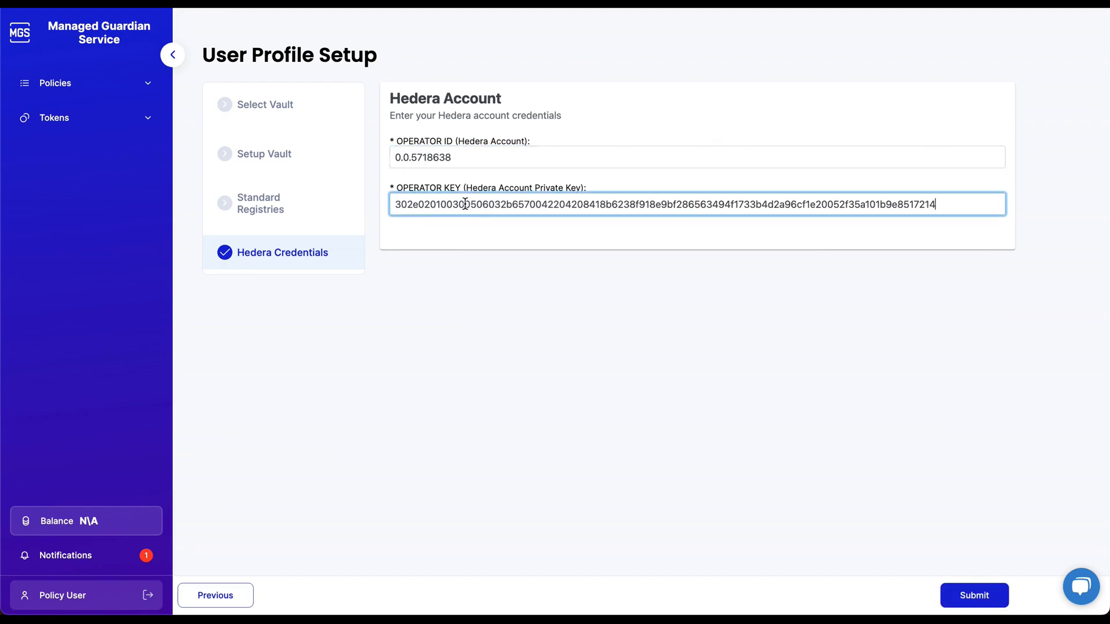
key(ctrl+a)
key(Right)
click(589, 342)
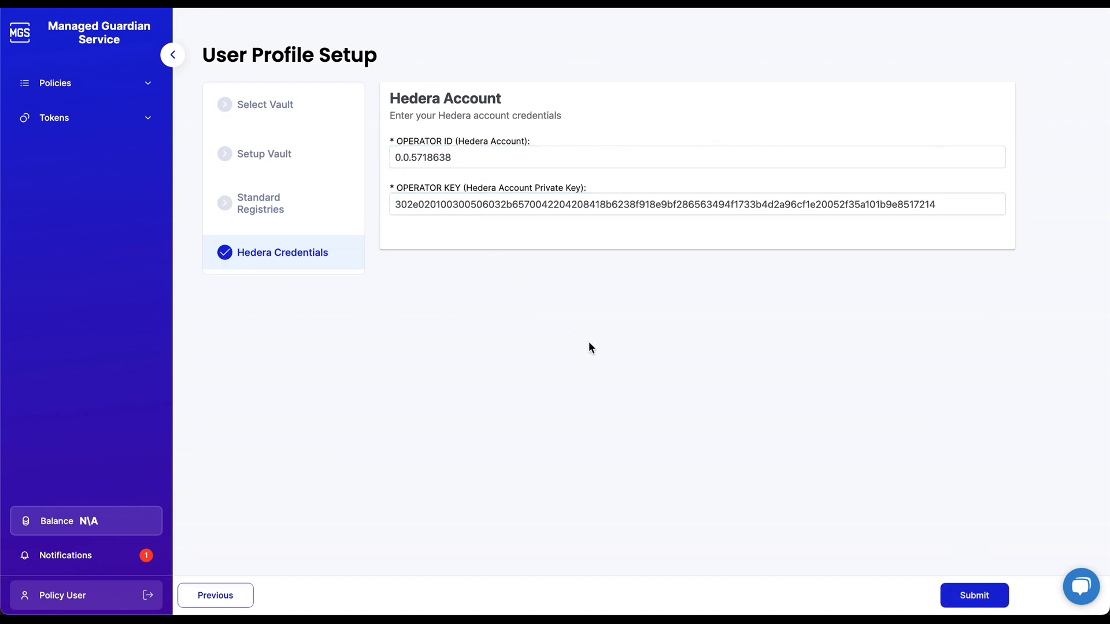
click(973, 593)
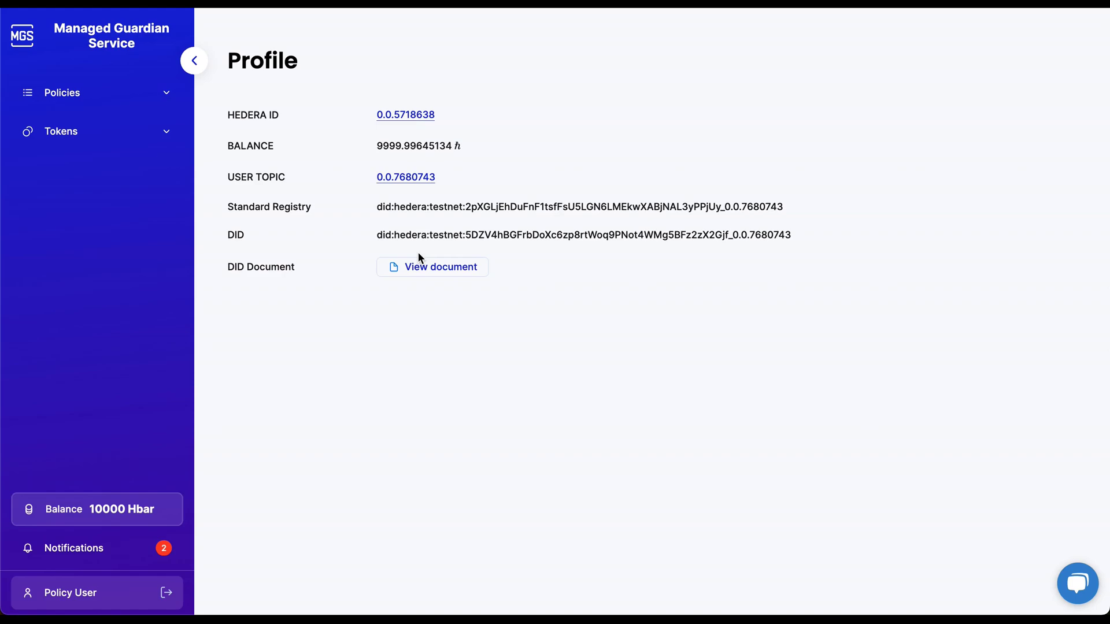
Inspect Policy User's DID document, then clear all notifications to 'No notifications'.
click(437, 278)
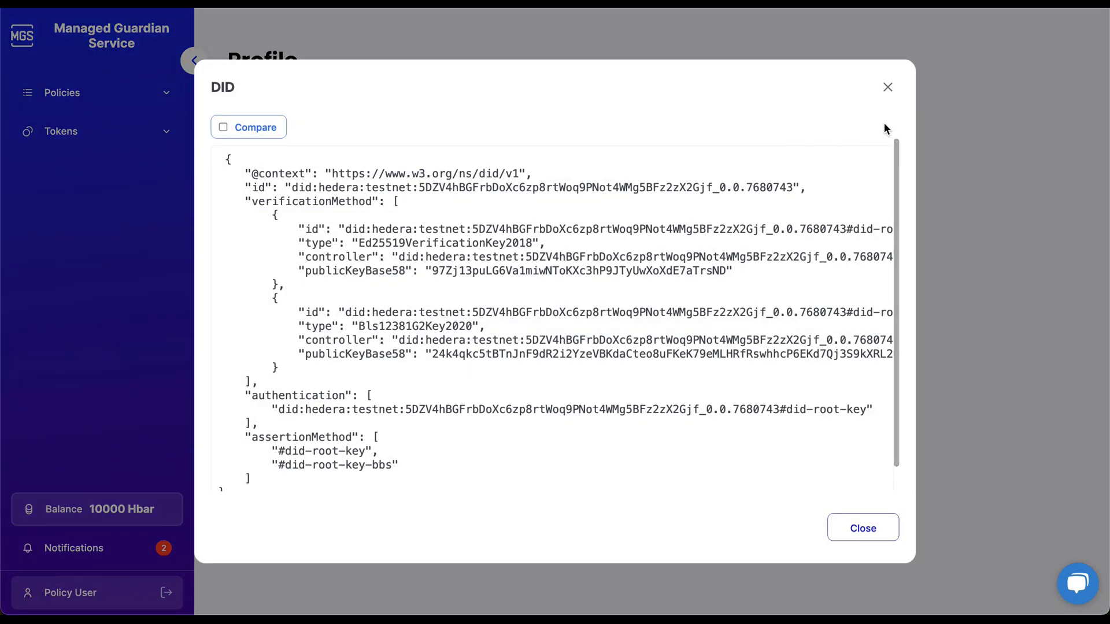
click(889, 87)
click(109, 549)
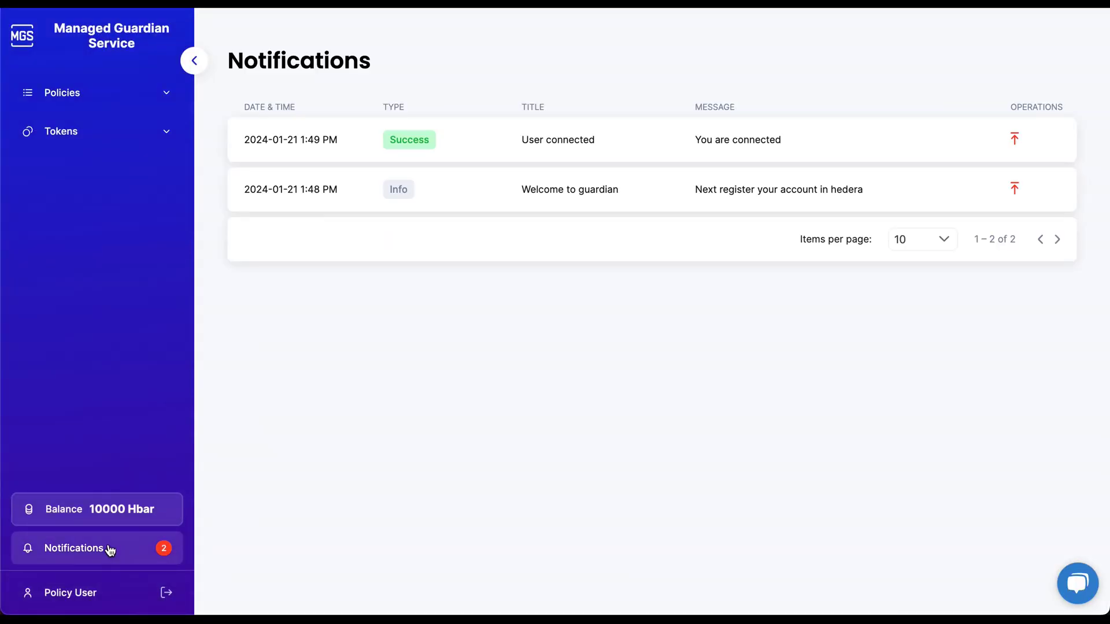
click(1015, 138)
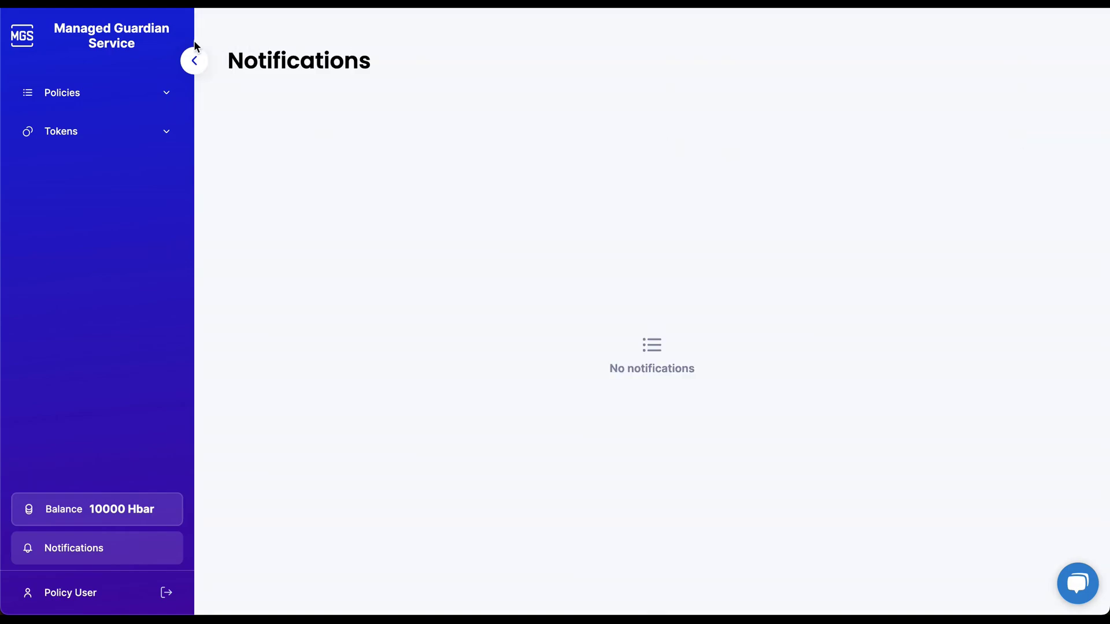
click(169, 131)
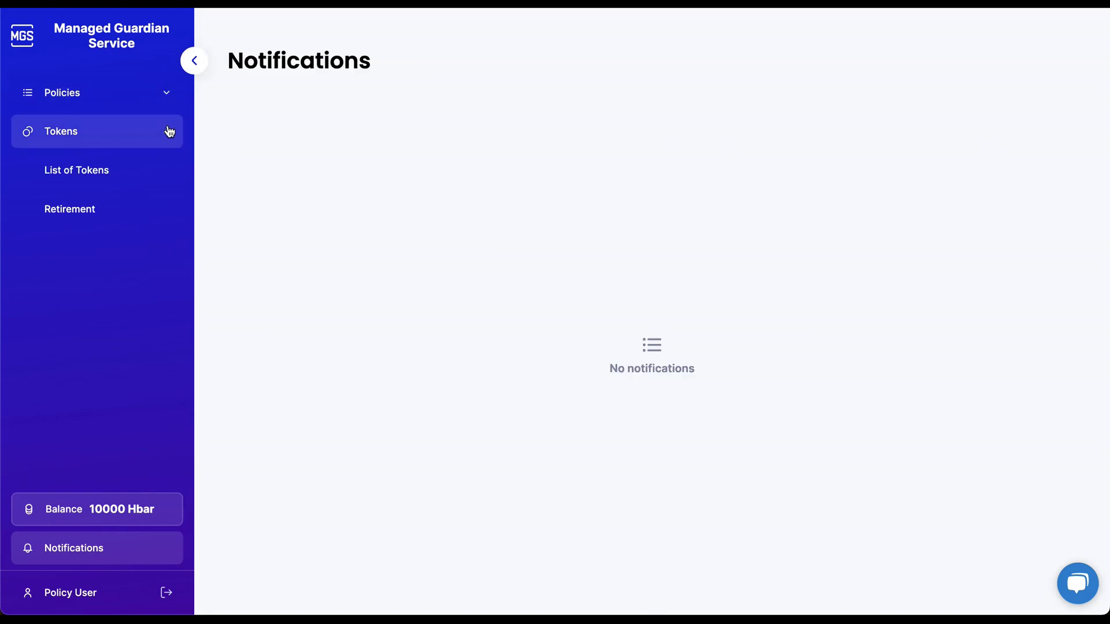
Show the List of Tokens with iRec Token linked to the iRec_7 (1.0) policy.
click(149, 170)
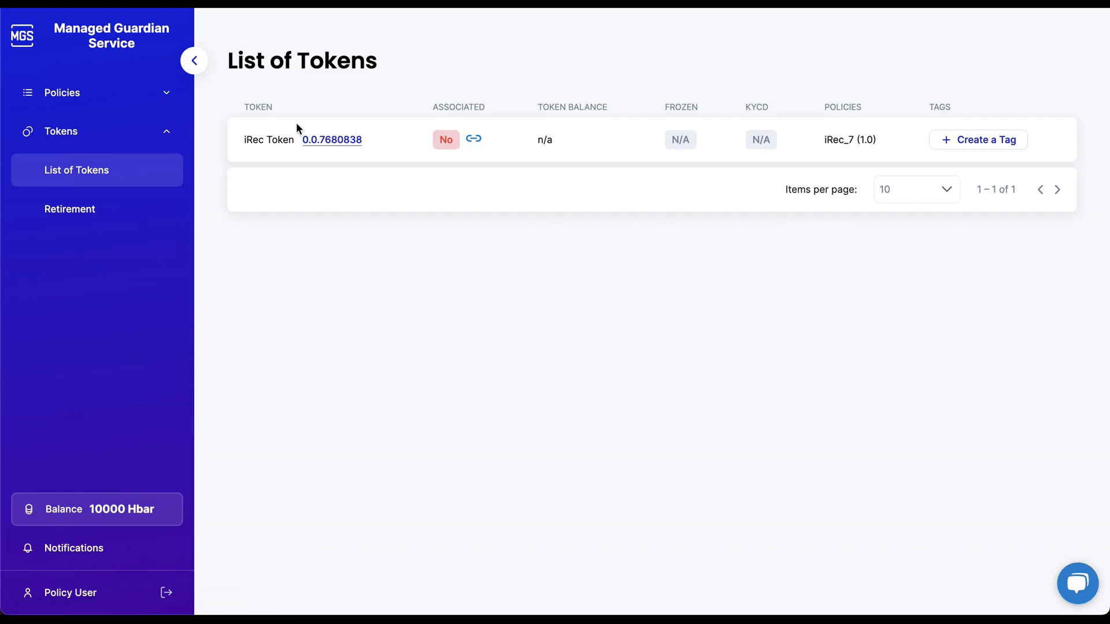
click(164, 134)
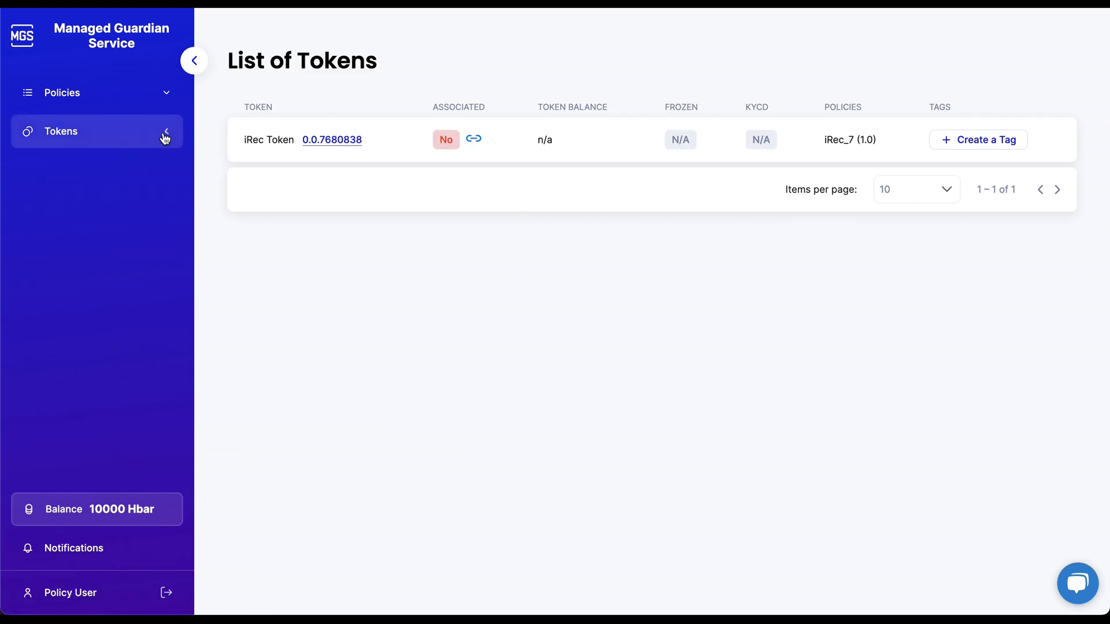
click(166, 94)
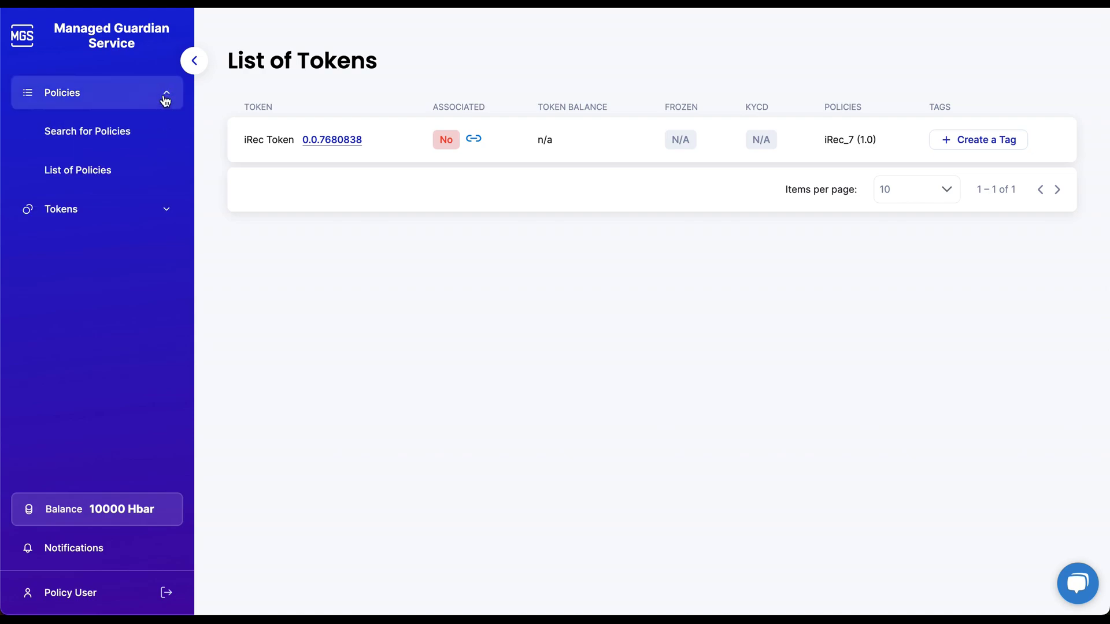
click(114, 137)
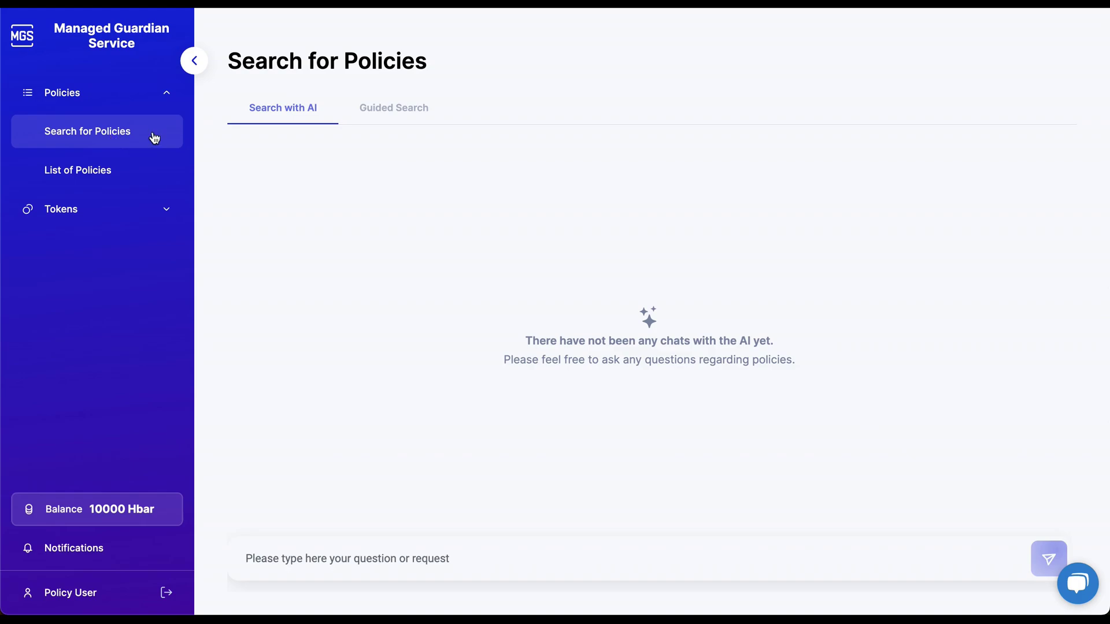
Switch to the Guided Search for methodologies, then back to AI policy search.
click(397, 116)
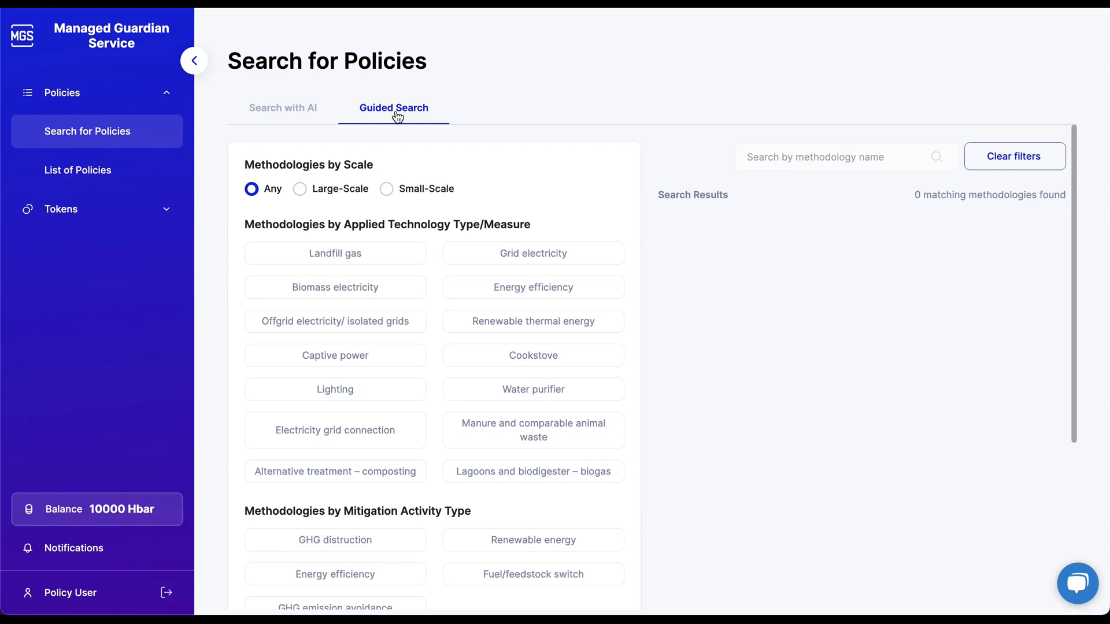
click(305, 118)
Open iRec_7 (1.0) from the List of Policies and pick the Registrant role.
click(93, 174)
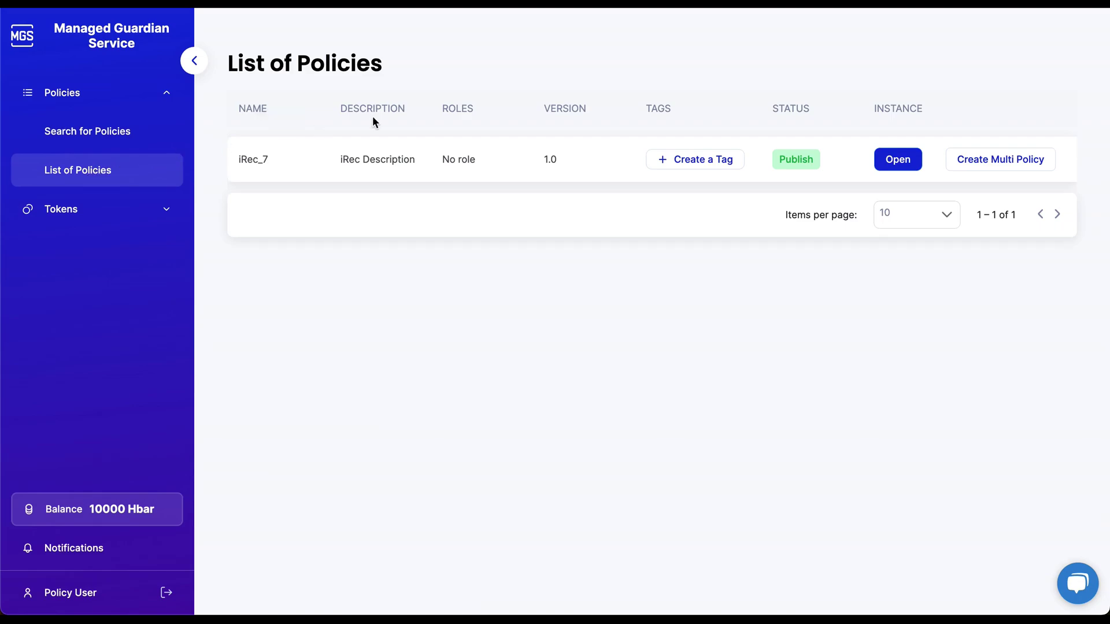
click(898, 160)
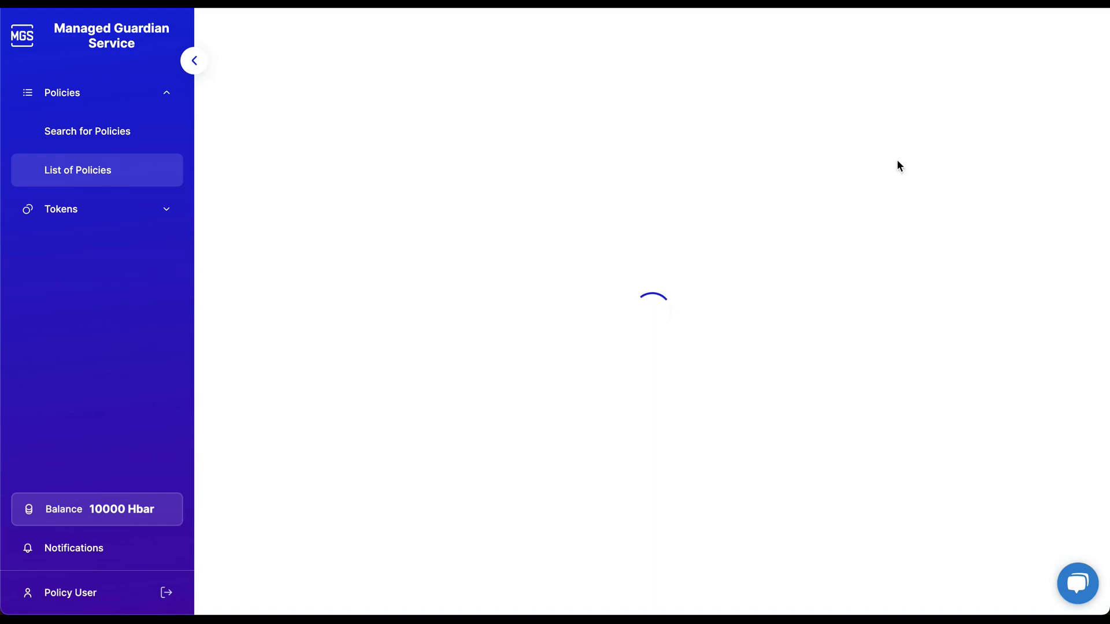
click(627, 171)
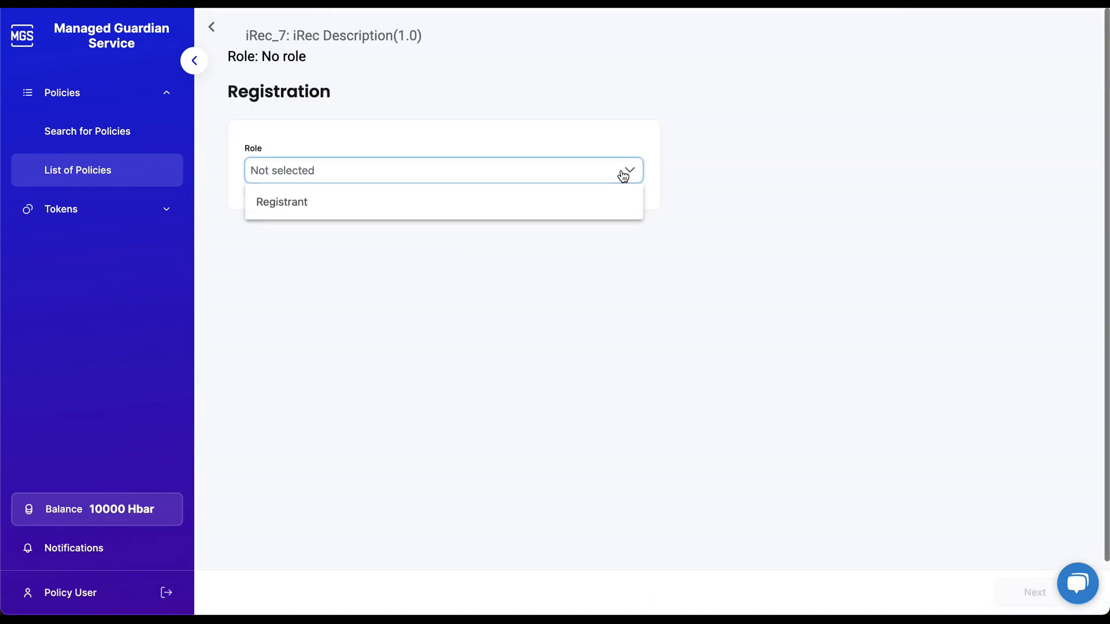
click(467, 205)
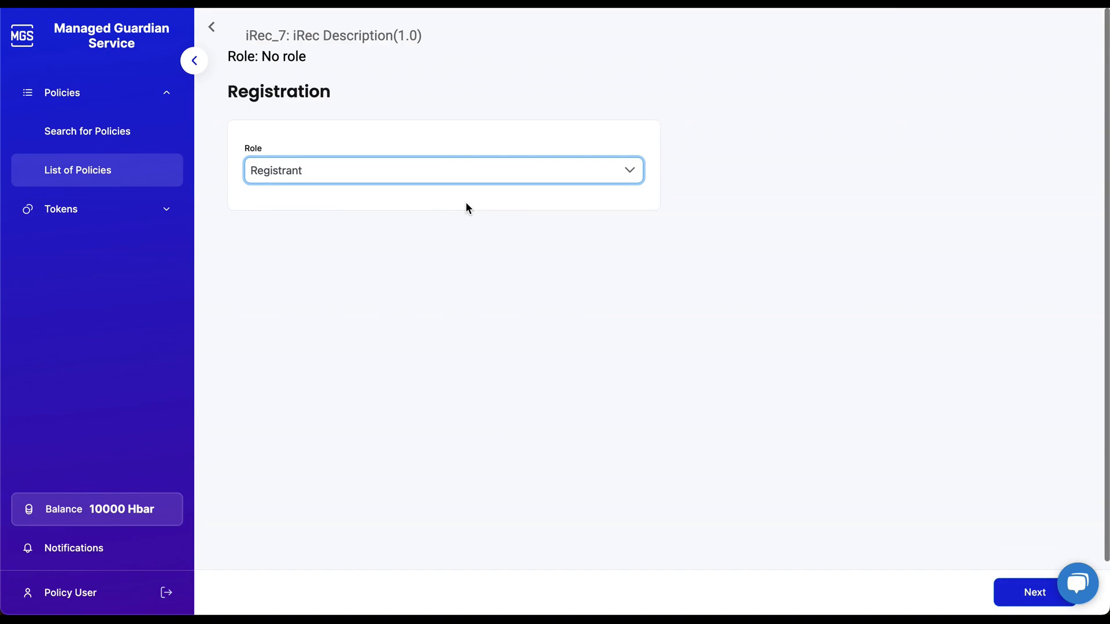